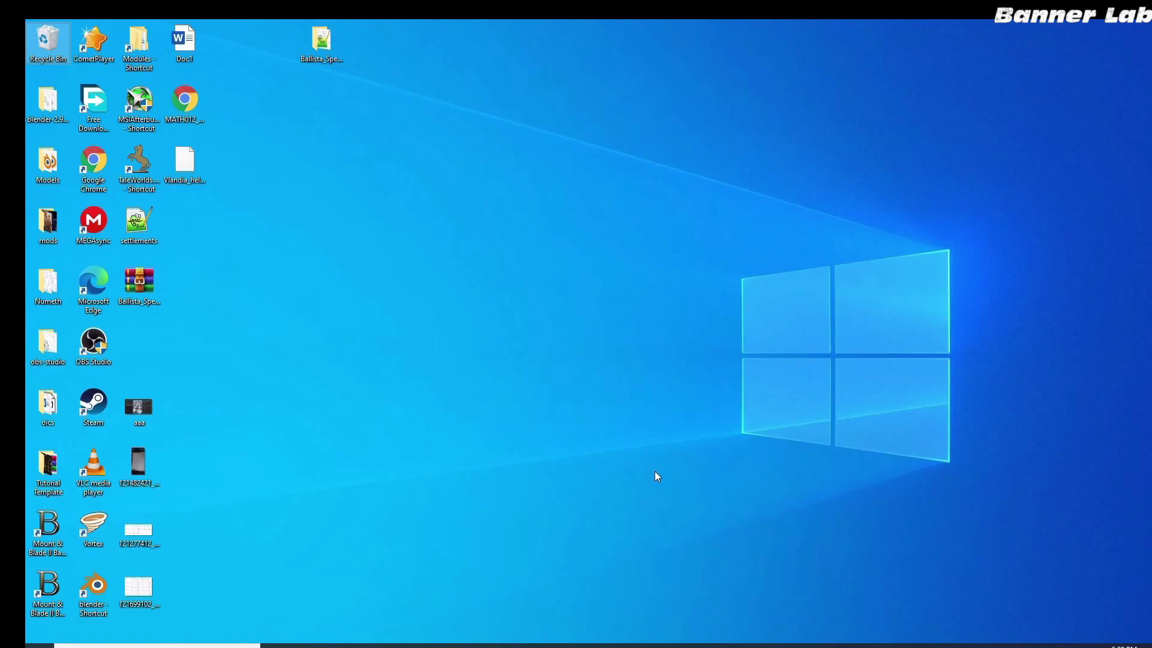
Open the Native module folder inside Bannerlord's Modules folder and copy its full path.
double_click(147, 63)
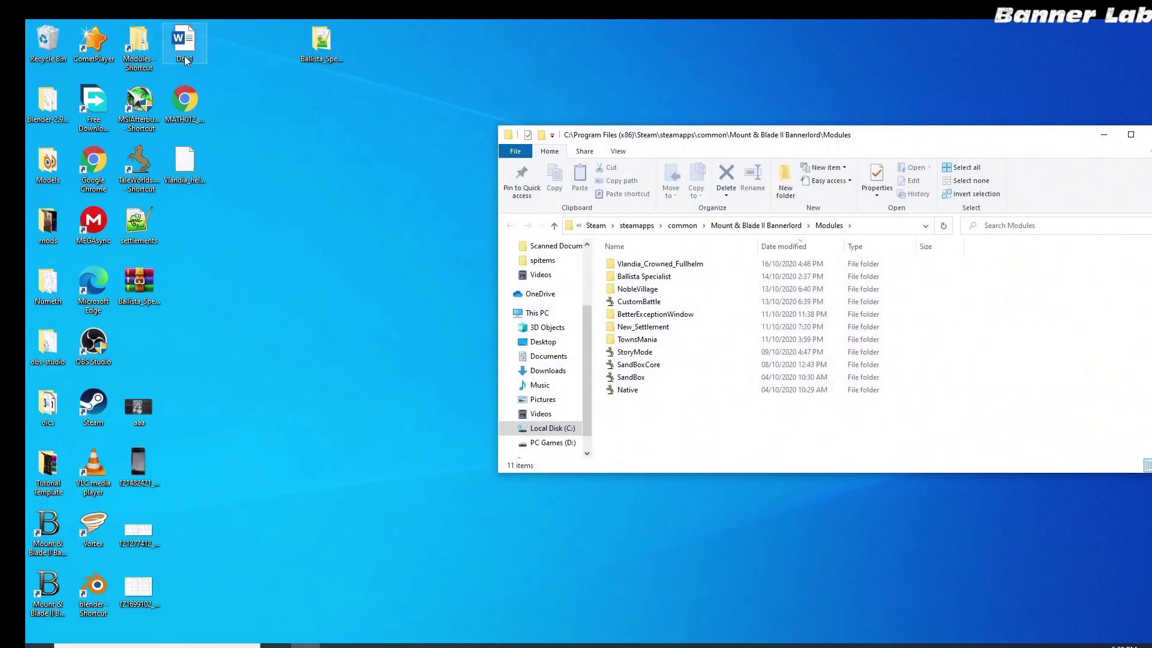
left_click(1041, 133)
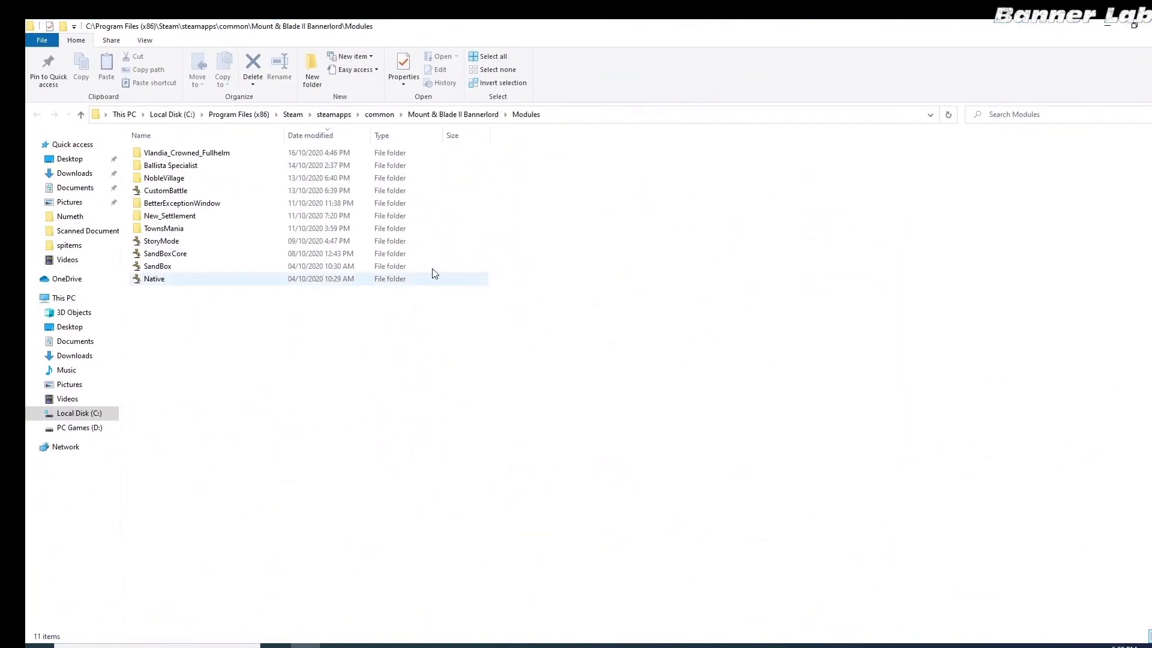
double_click(206, 277)
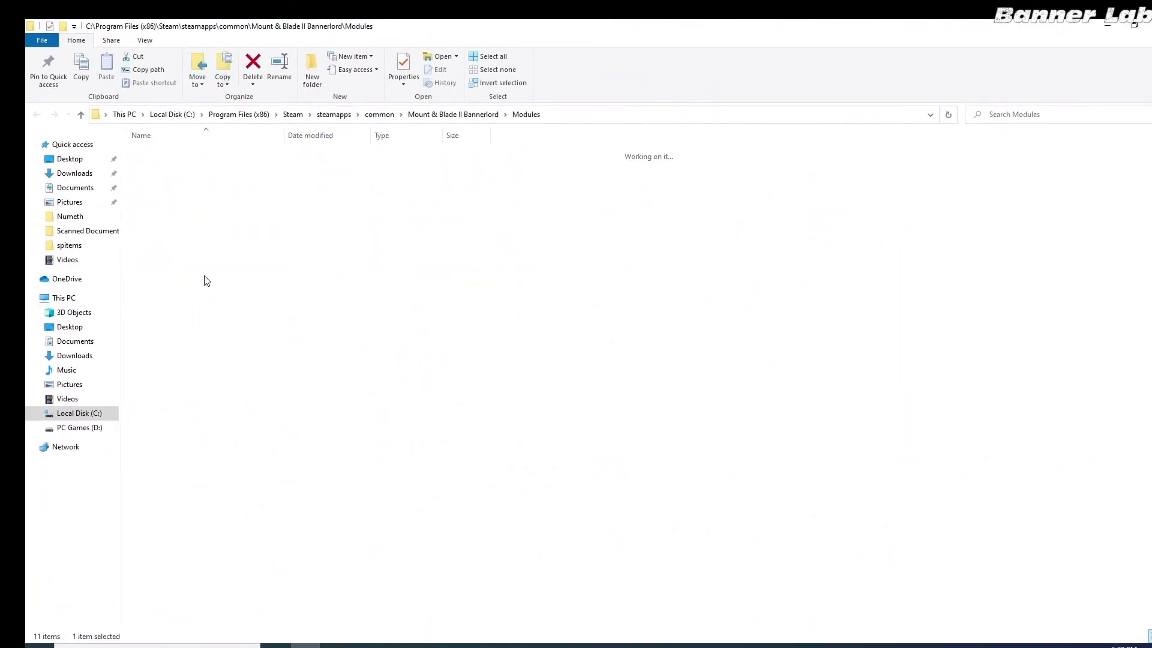
left_click(611, 117)
key("ctrl+c")
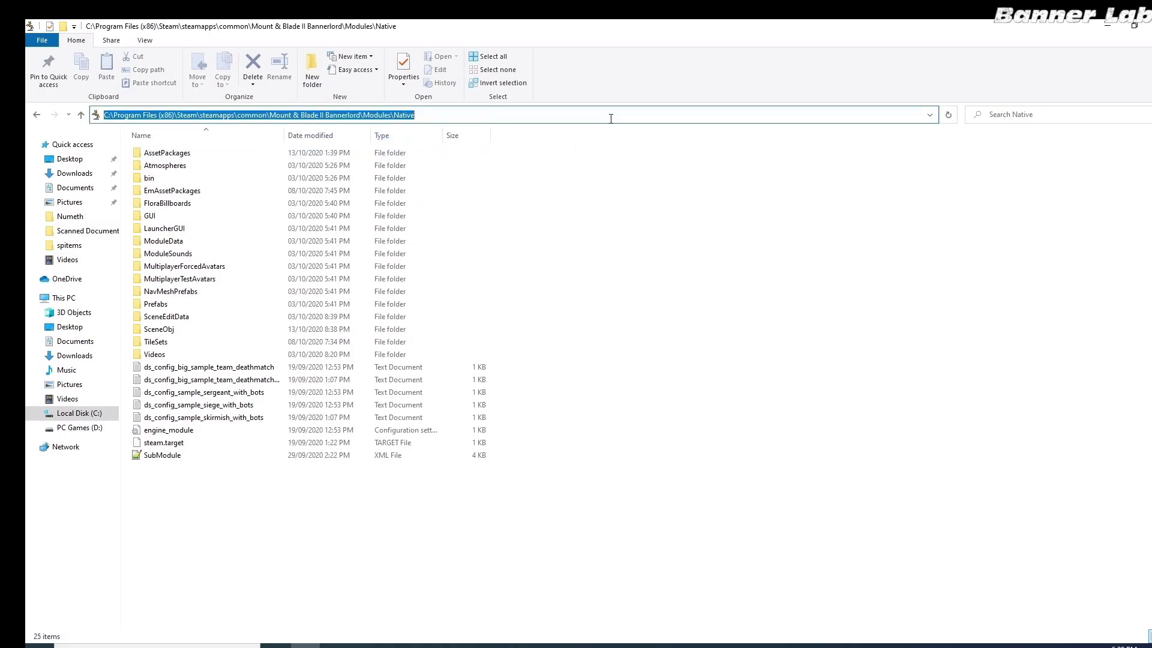
Launch TpacTool and maximize its window.
key("super")
type("tpa")
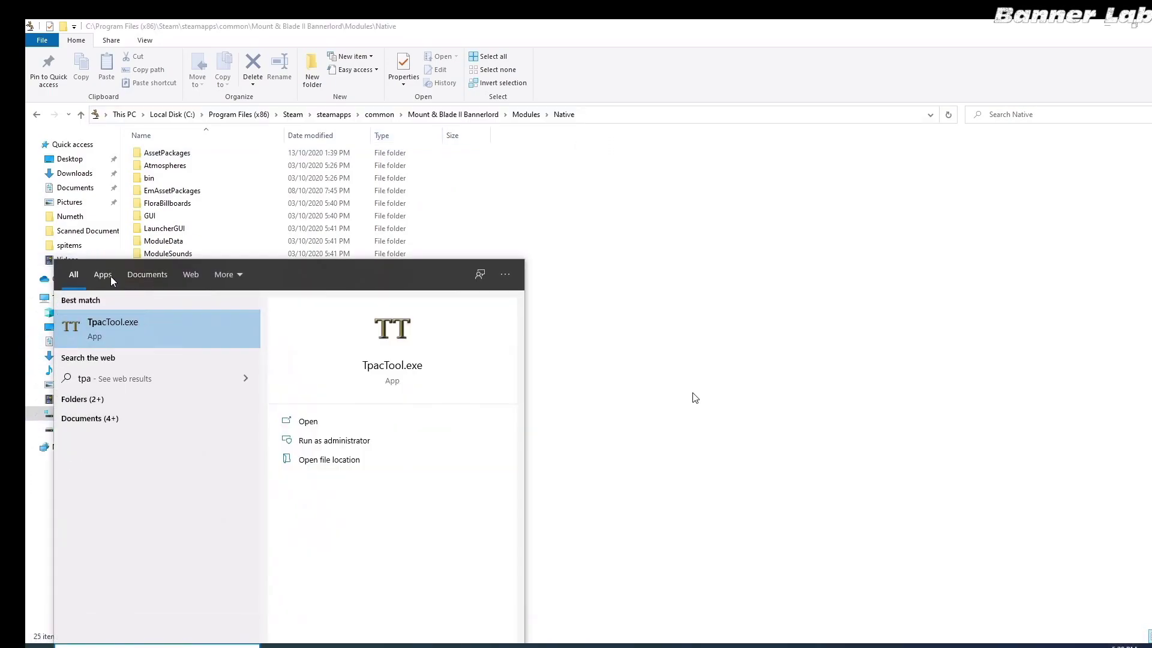
key("Return")
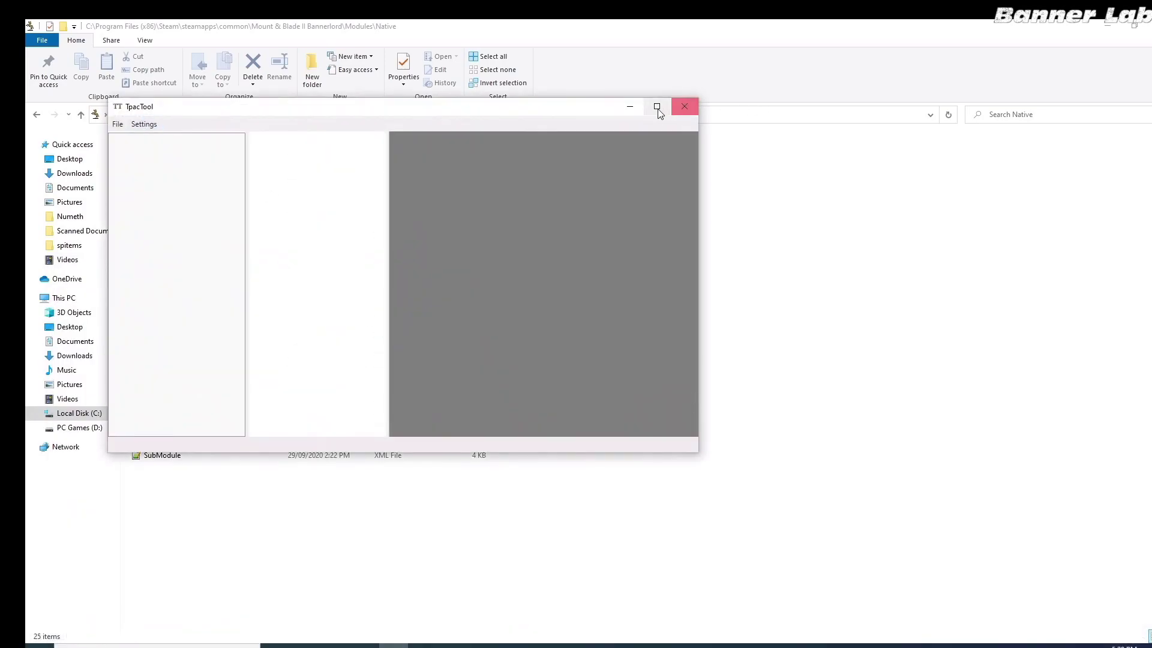
left_click(657, 107)
Load the AssetPackages folder of the Native module into TpacTool using the copied path.
left_click(33, 39)
left_click(84, 56)
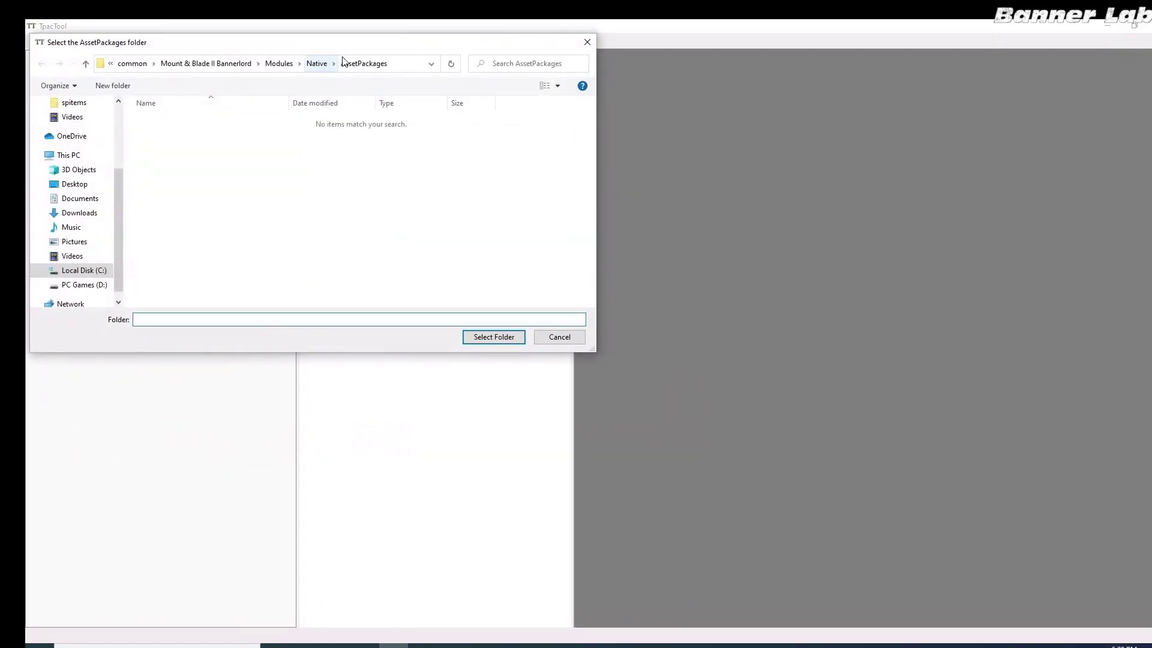
left_click(400, 65)
key("ctrl+v")
key("Return")
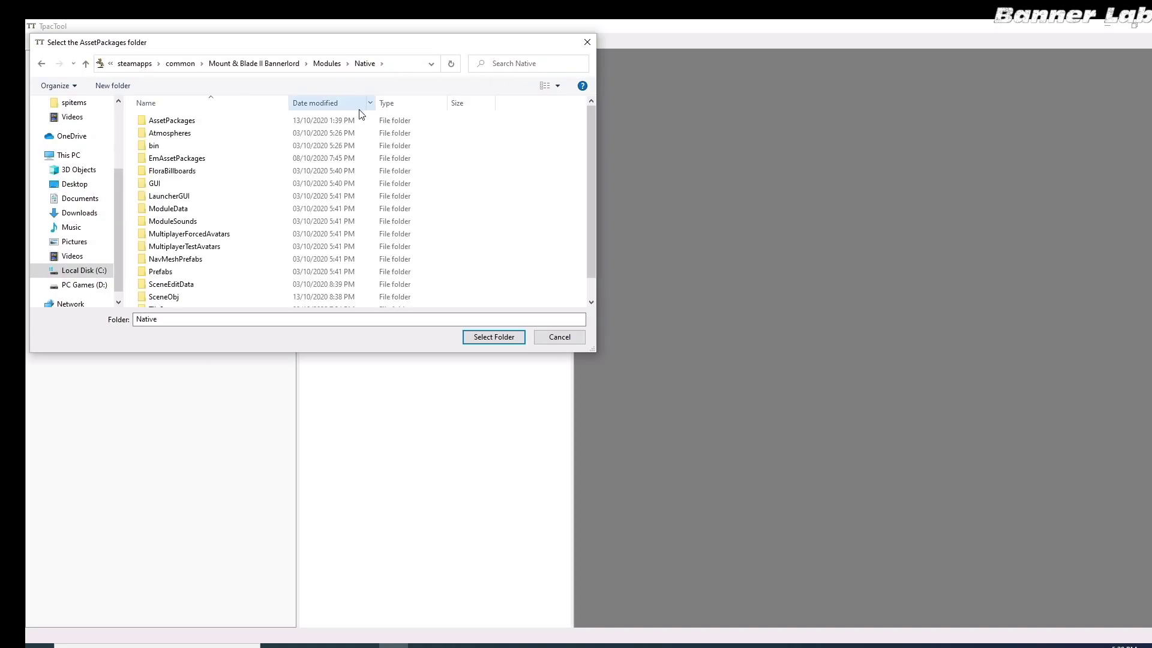
double_click(213, 121)
left_click(484, 335)
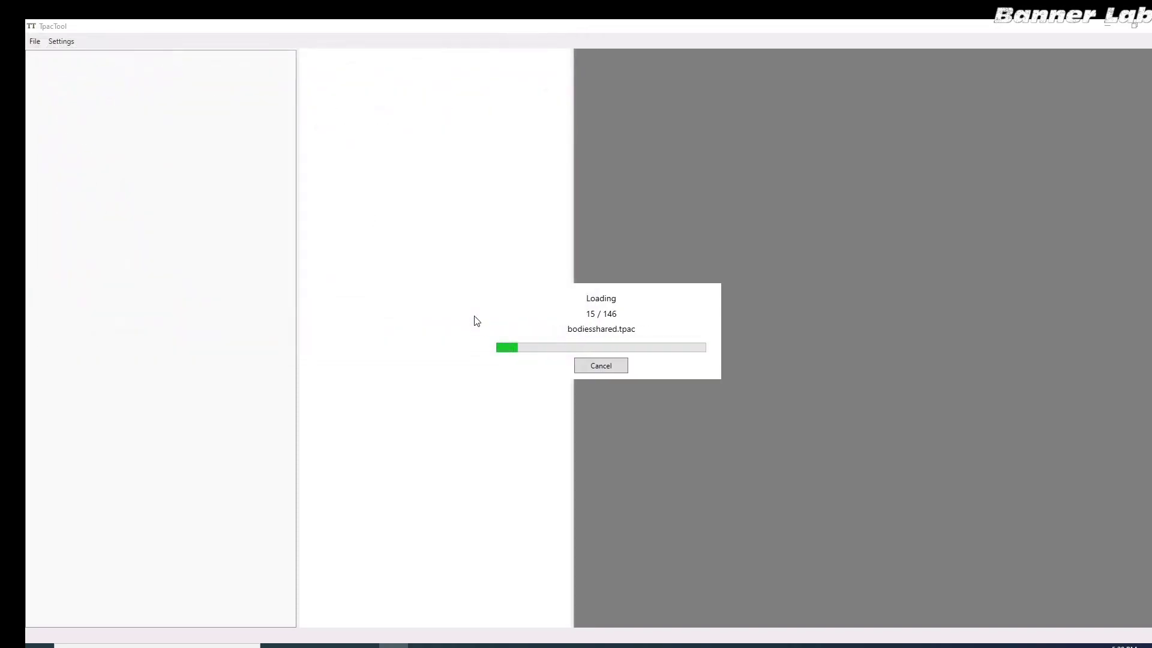
Find the model vlandia_helmet_s_a in vlandia_armor.tpac and display it in the preview.
left_click_drag(286, 193, 270, 532)
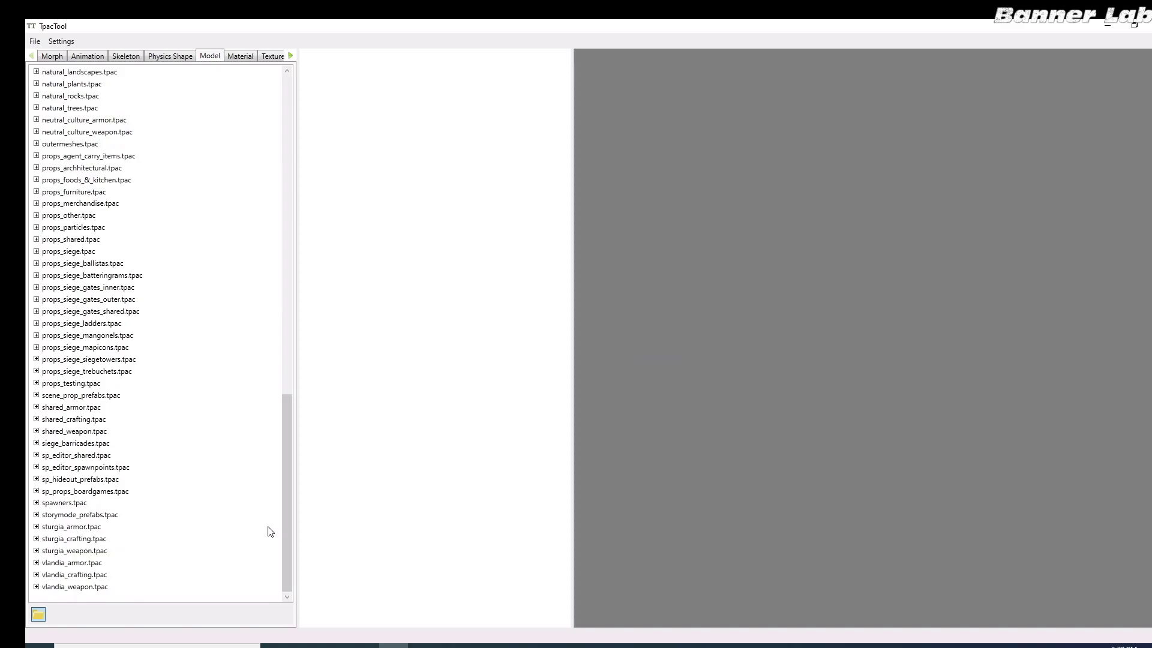
left_click(36, 562)
scroll(162, 420, "down", 2)
left_click_drag(282, 255, 264, 462)
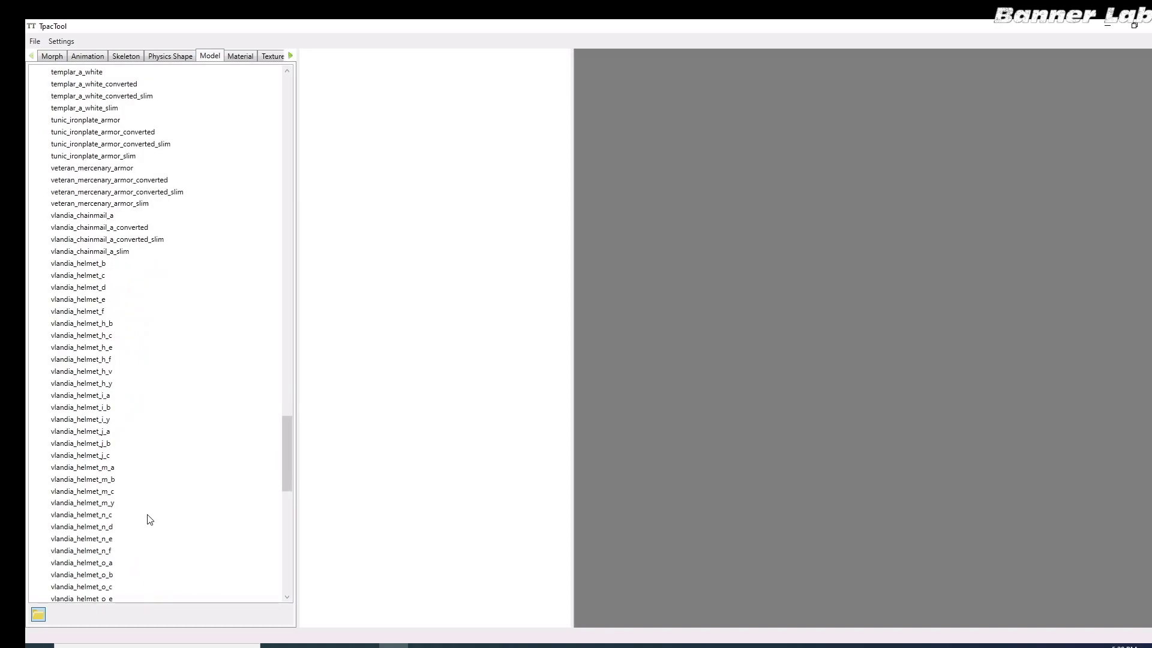
scroll(149, 519, "down", 1)
scroll(100, 558, "down", 4)
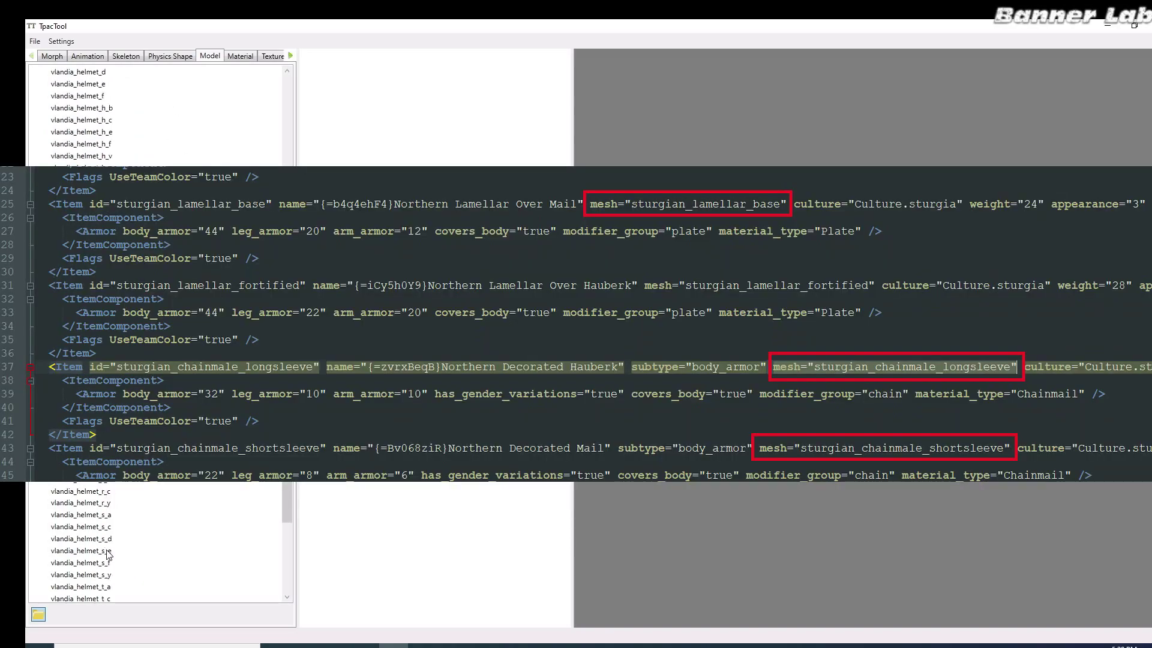
left_click(107, 515)
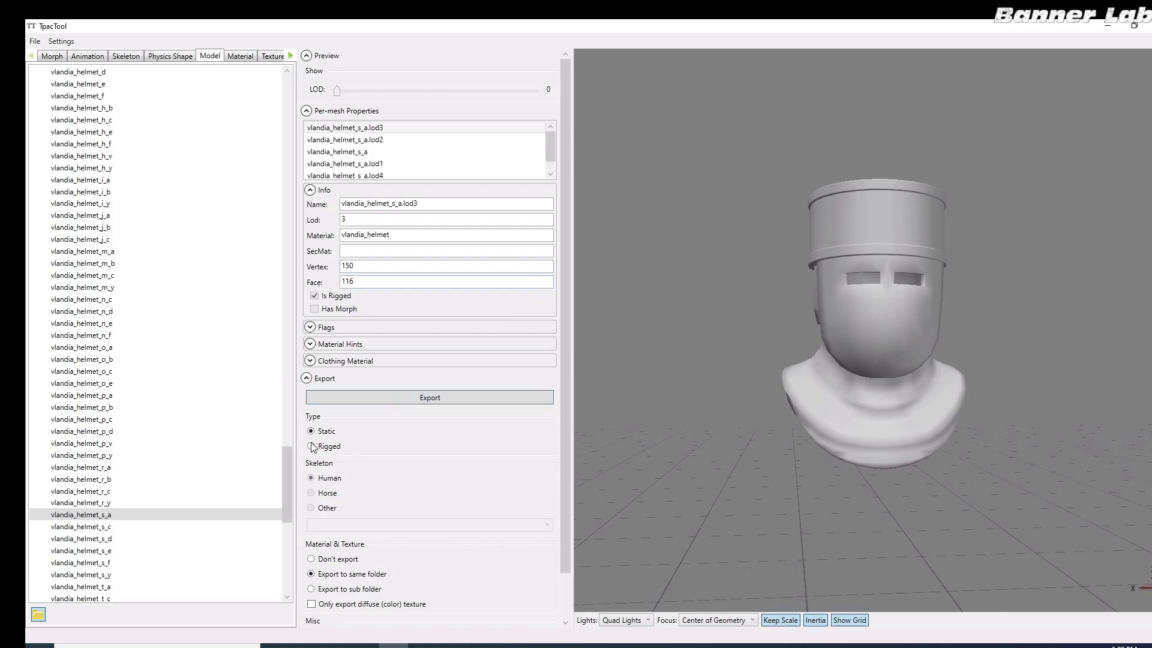
Try to export vlandia_helmet_s_a as a rigged human-skeleton COLLADA (.dae) file to the Models folder on the desktop.
scroll(372, 432, "down", 2)
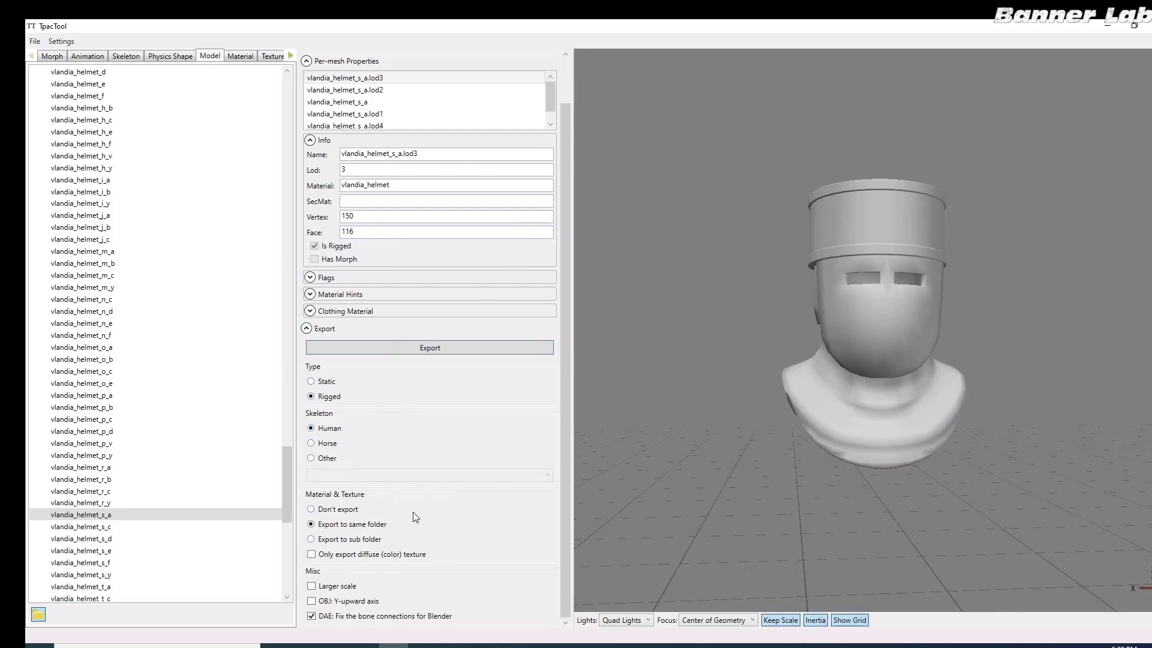
left_click(467, 353)
left_click(304, 310)
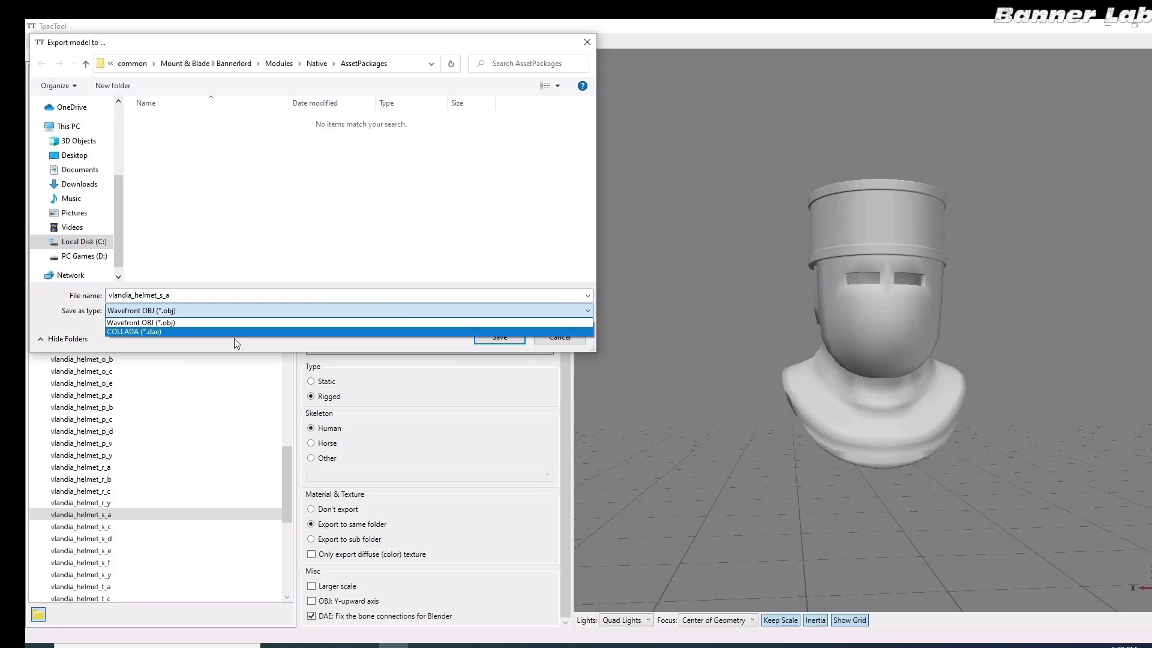
left_click(242, 332)
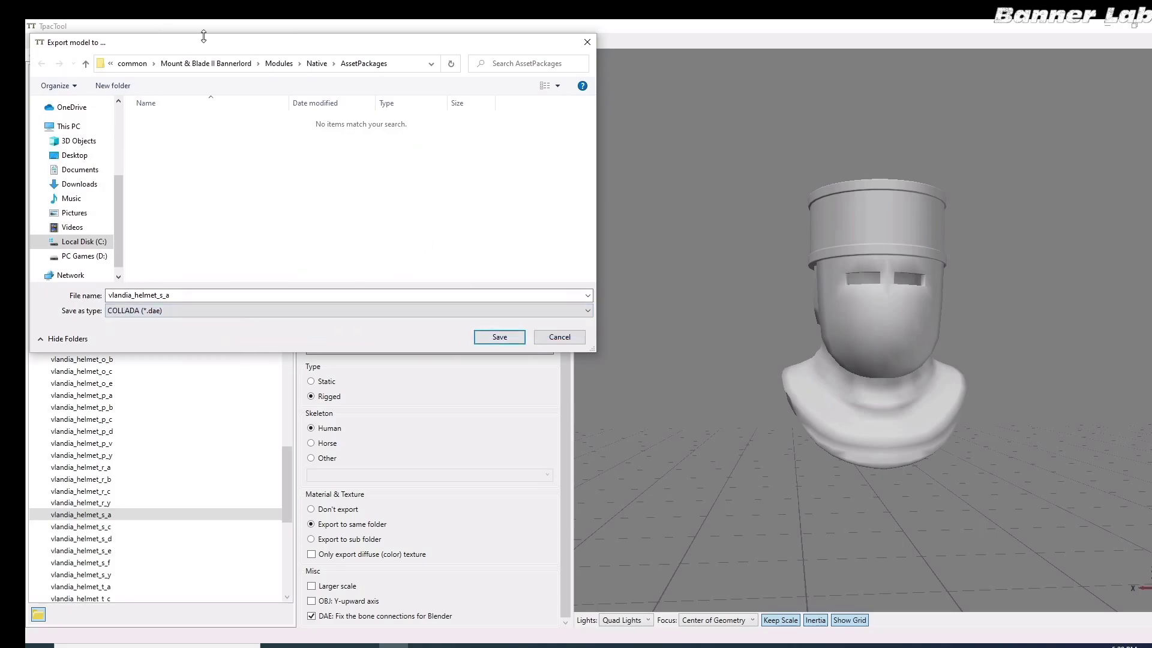
left_click(74, 156)
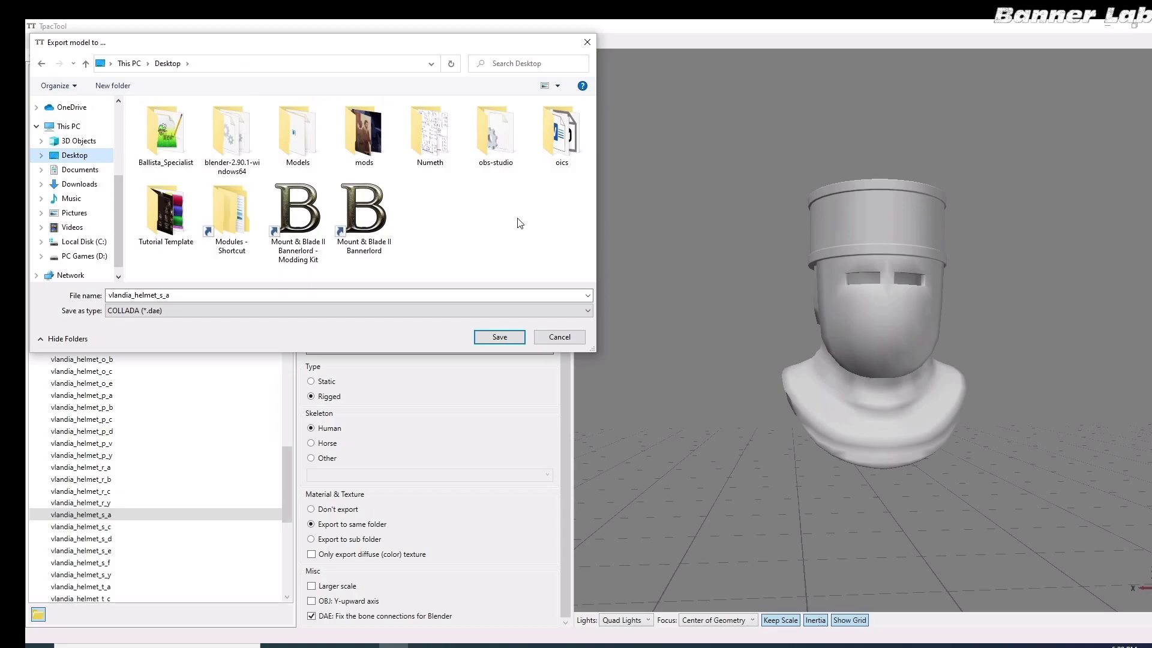
double_click(303, 135)
left_click(206, 184)
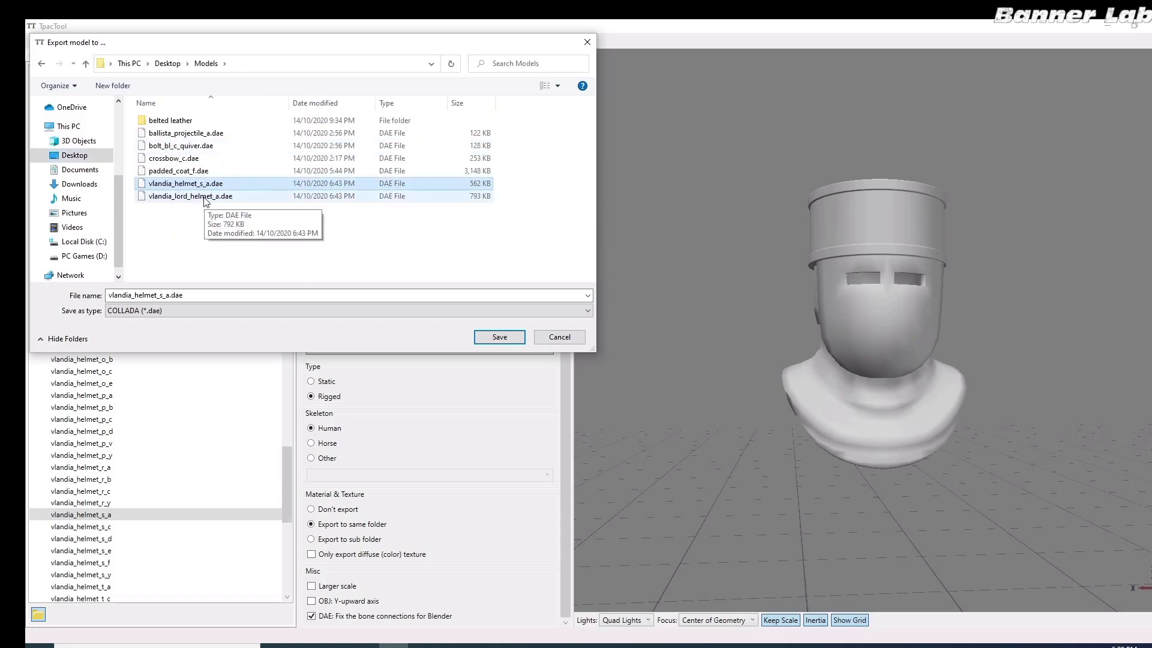
left_click(558, 337)
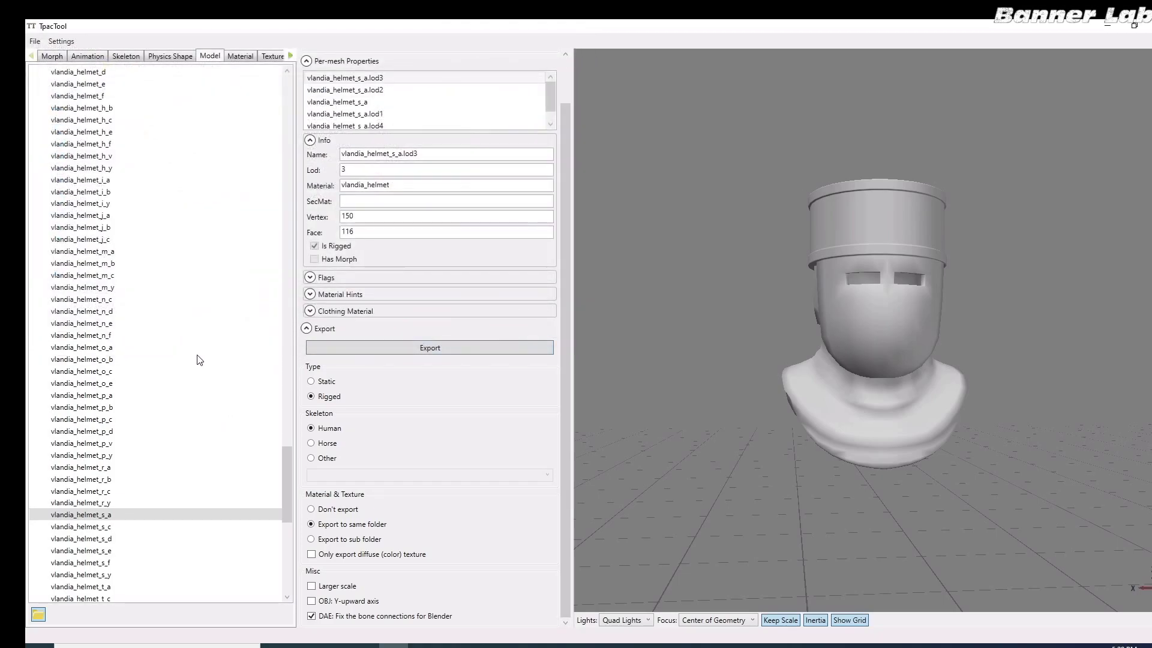
Preview the model vlandia_lord_helmet_a and view it from another angle.
scroll(200, 360, "down", 4)
left_click_drag(289, 513, 292, 549)
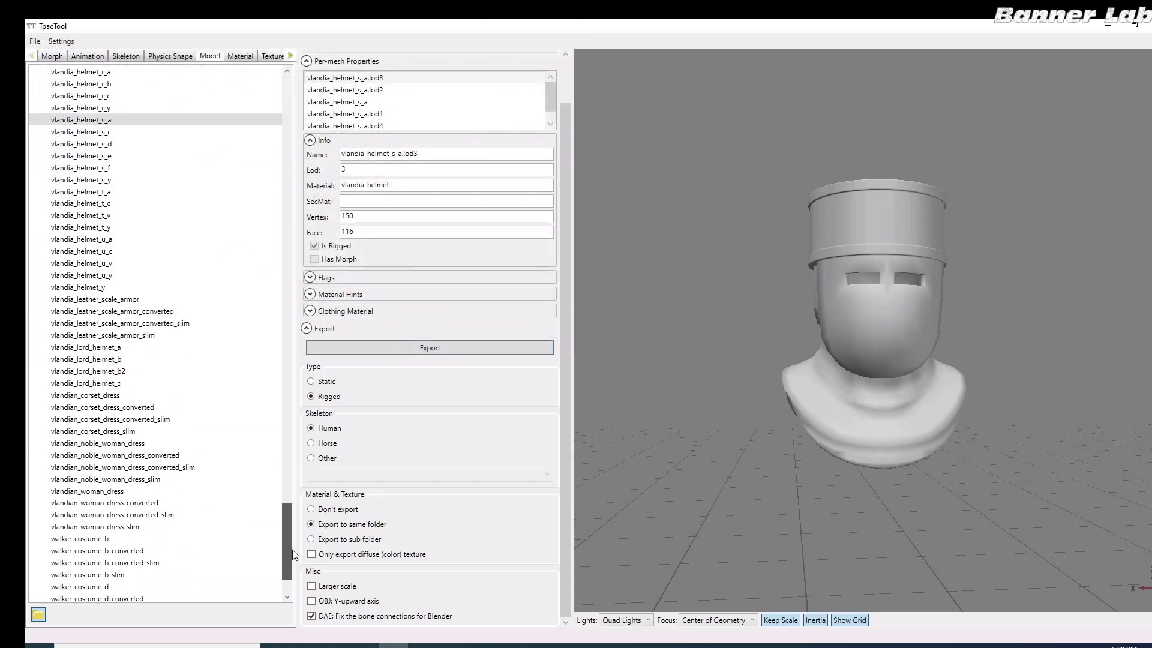
left_click(86, 348)
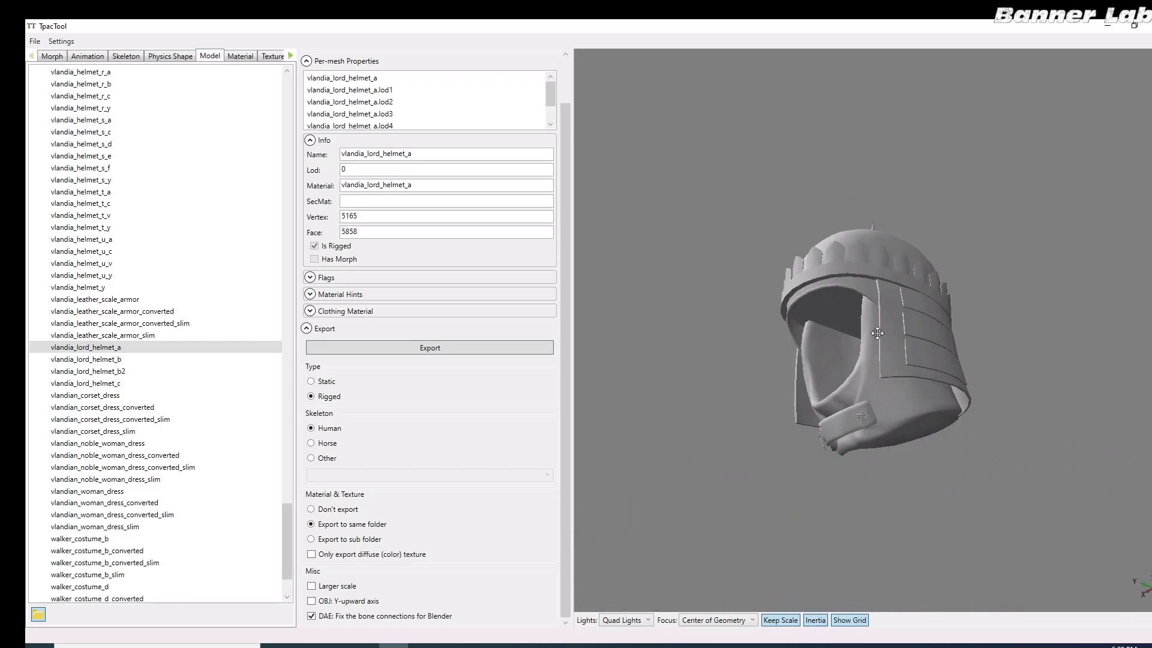
right_click_drag(694, 394, 852, 346)
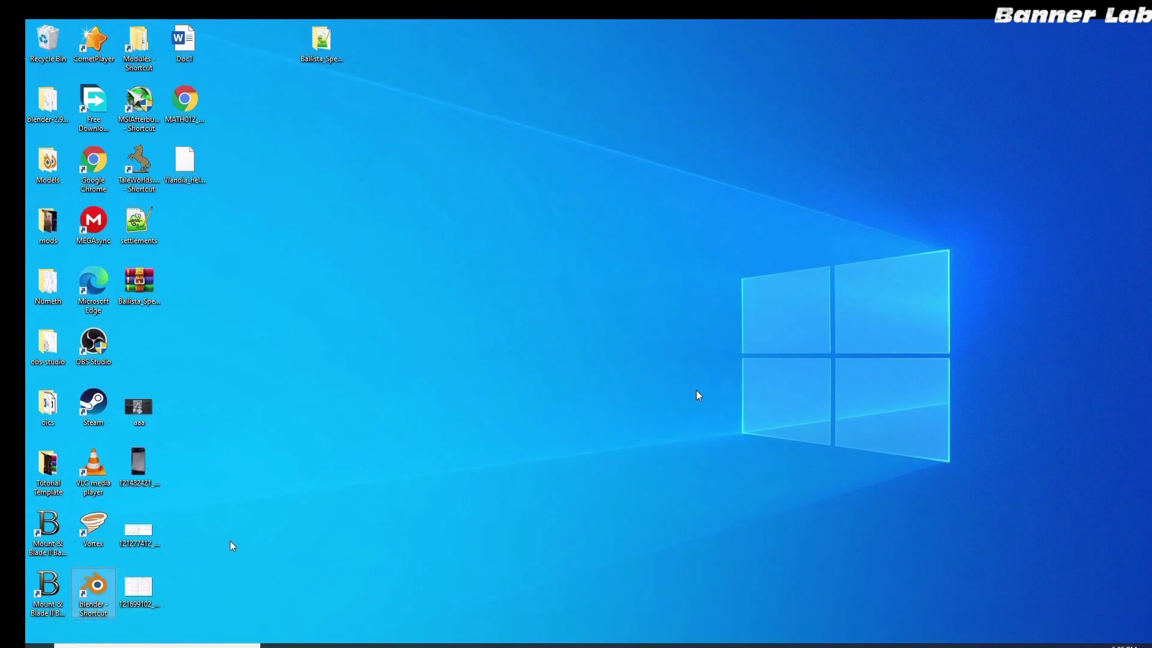
Open Blender, delete the default cube and switch to the Modeling workspace.
double_click(100, 590)
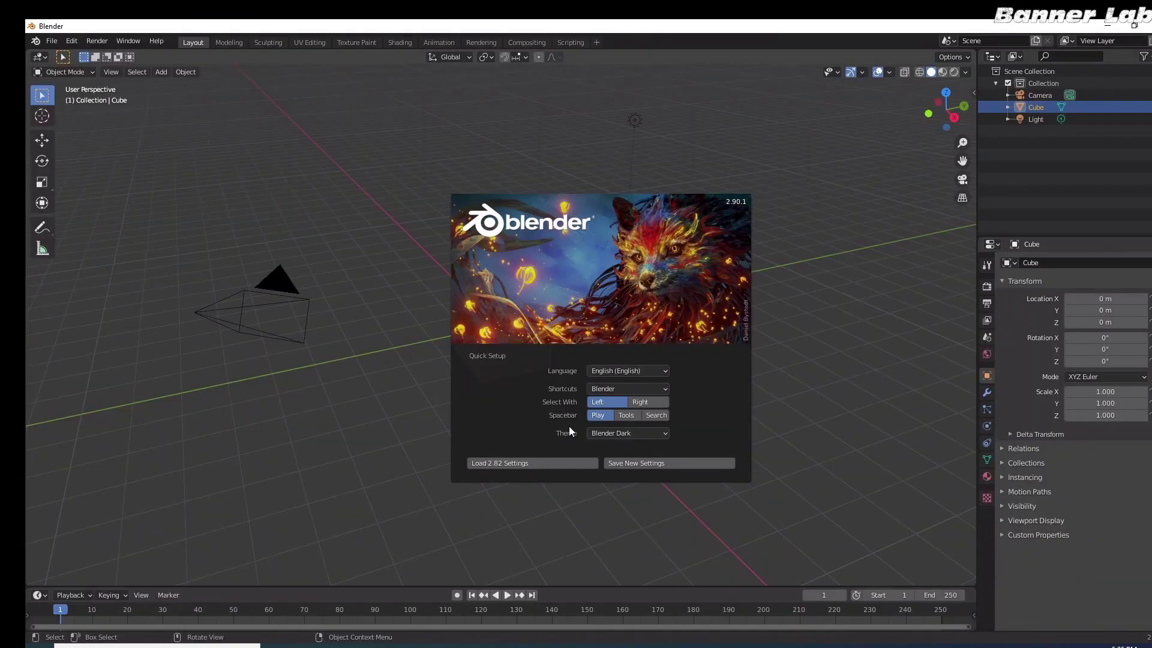
left_click(433, 386)
key("Delete")
key("ctrl+Page_Down")
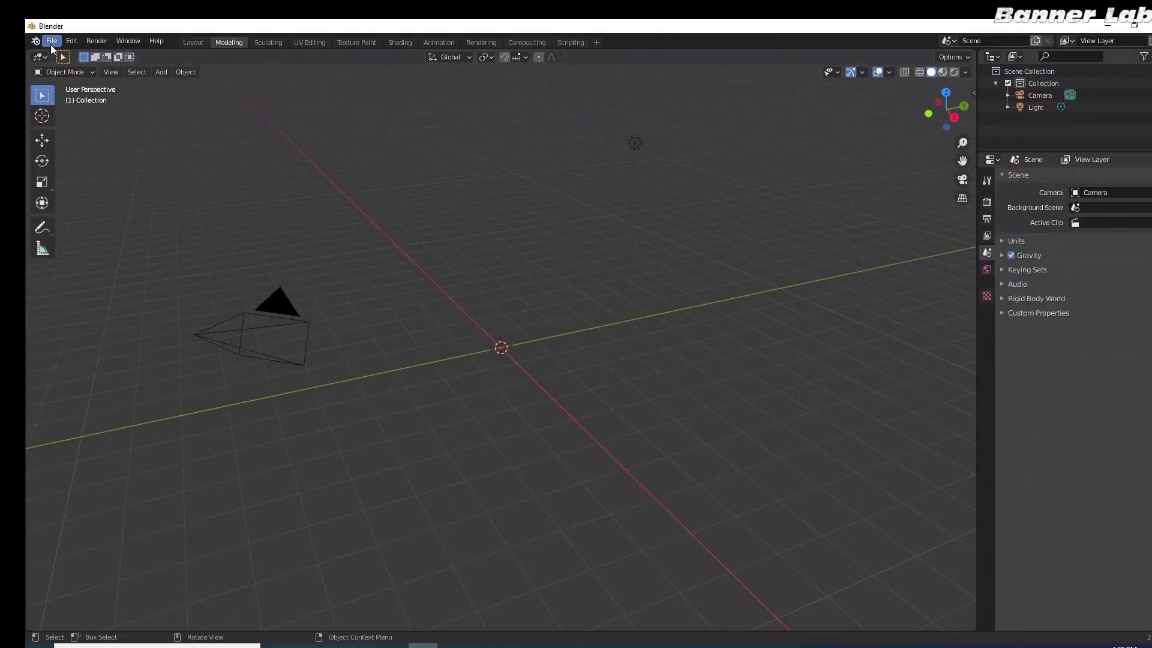
Import vlandia_lord_helmet_a.dae as Collada from the desktop's Models folder and deselect everything.
left_click(51, 41)
mouse_move(119, 203)
left_click(187, 203)
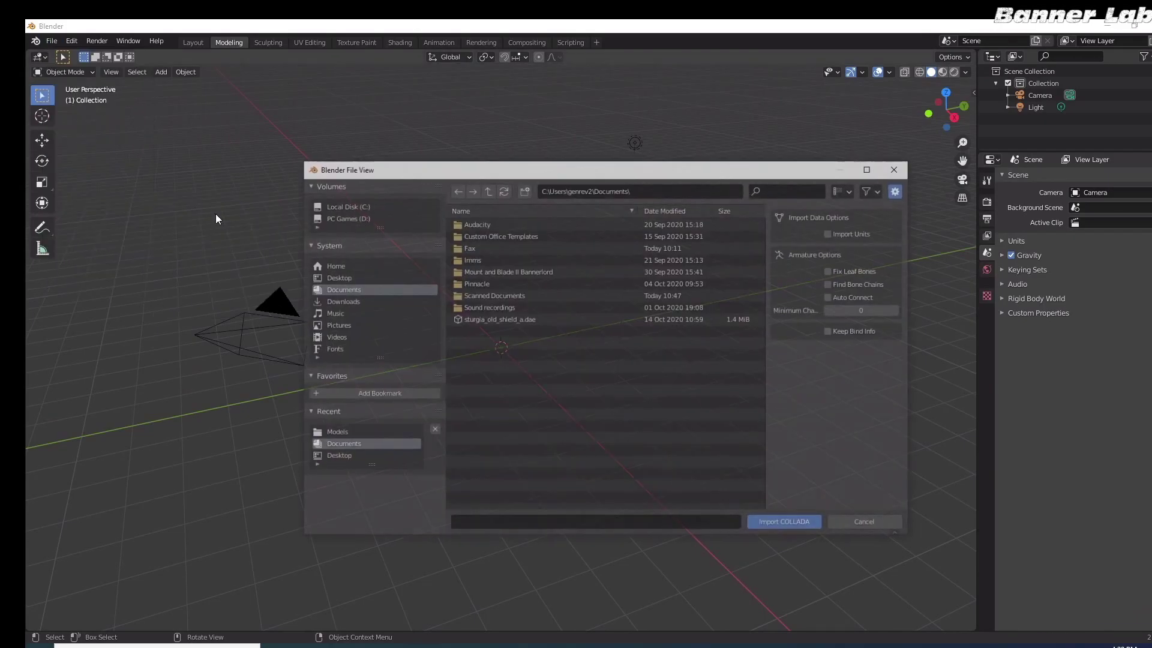
left_click(380, 278)
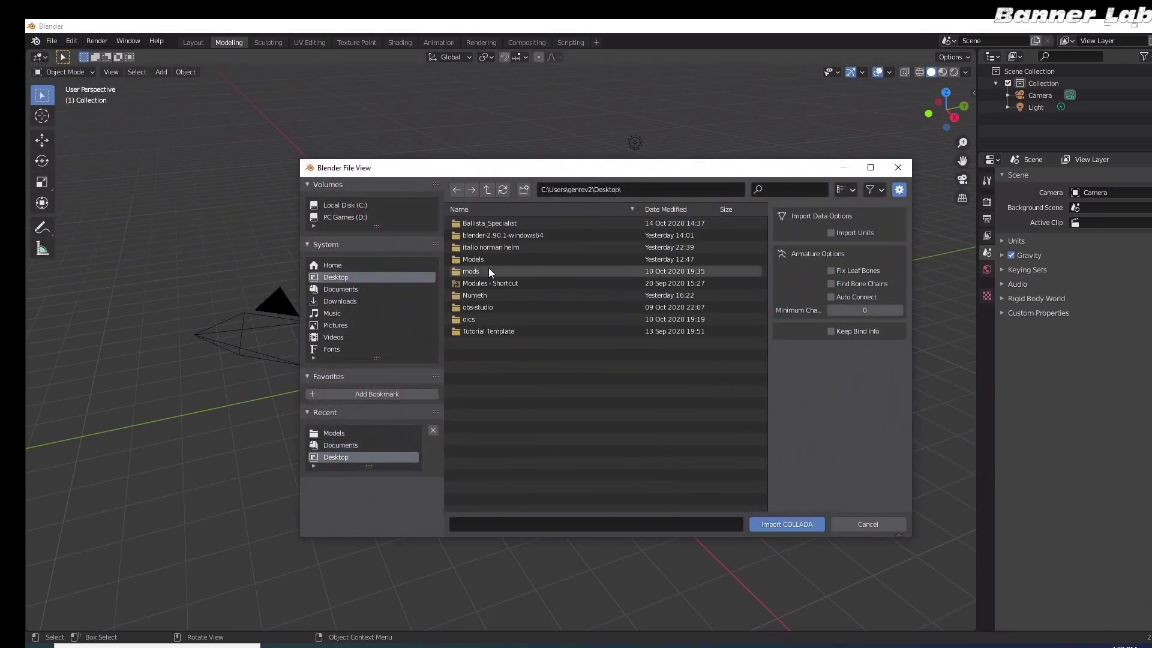
double_click(487, 258)
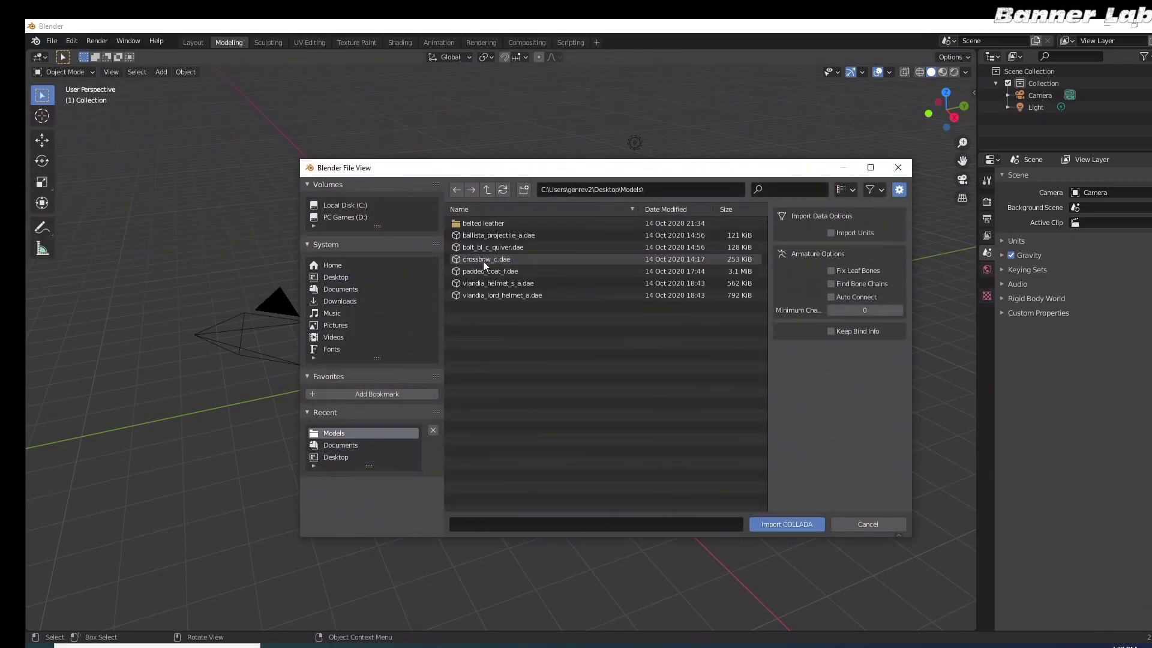
double_click(510, 294)
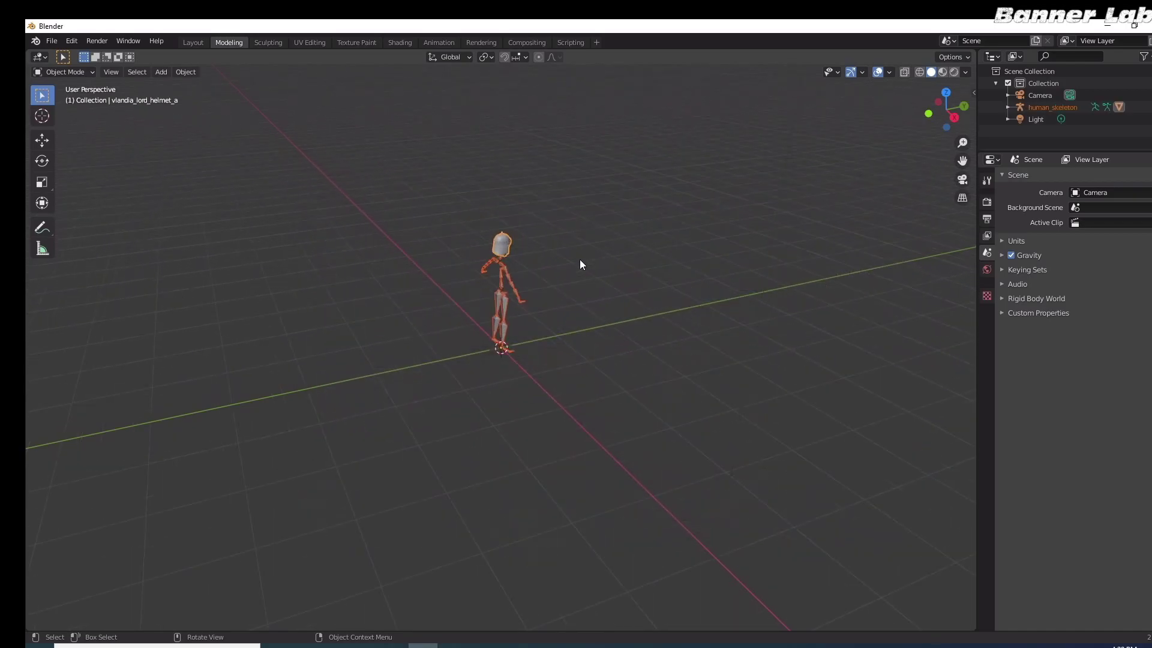
left_click(303, 183)
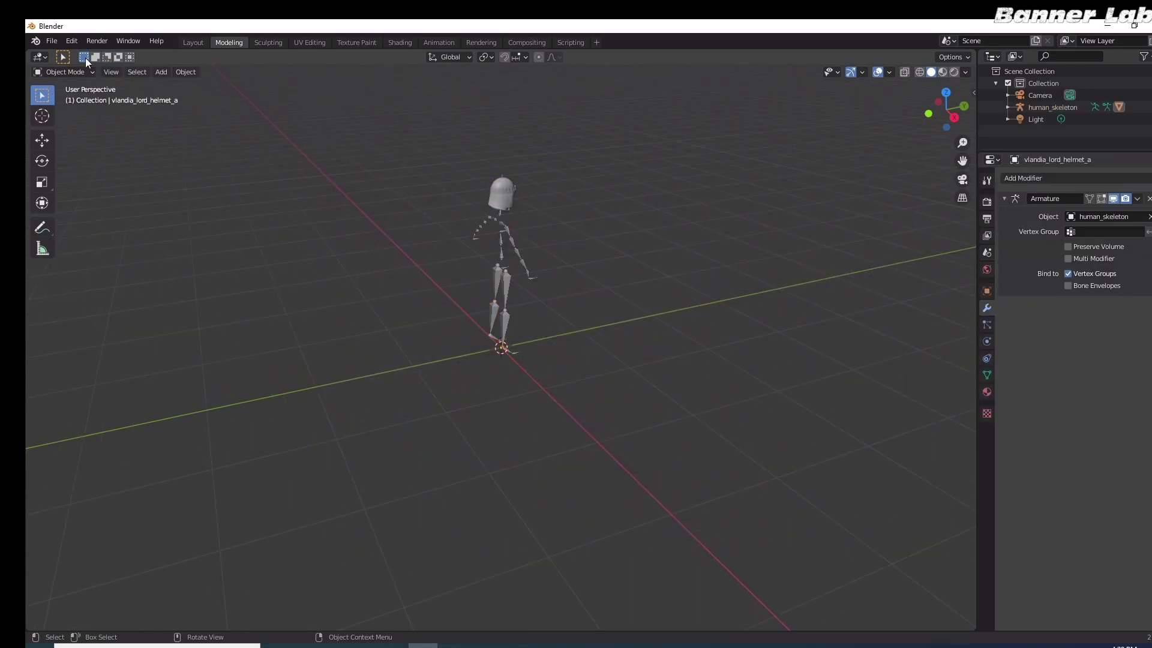
Import vlandia_helmet_s_a.dae as Collada from the Models folder.
left_click(51, 43)
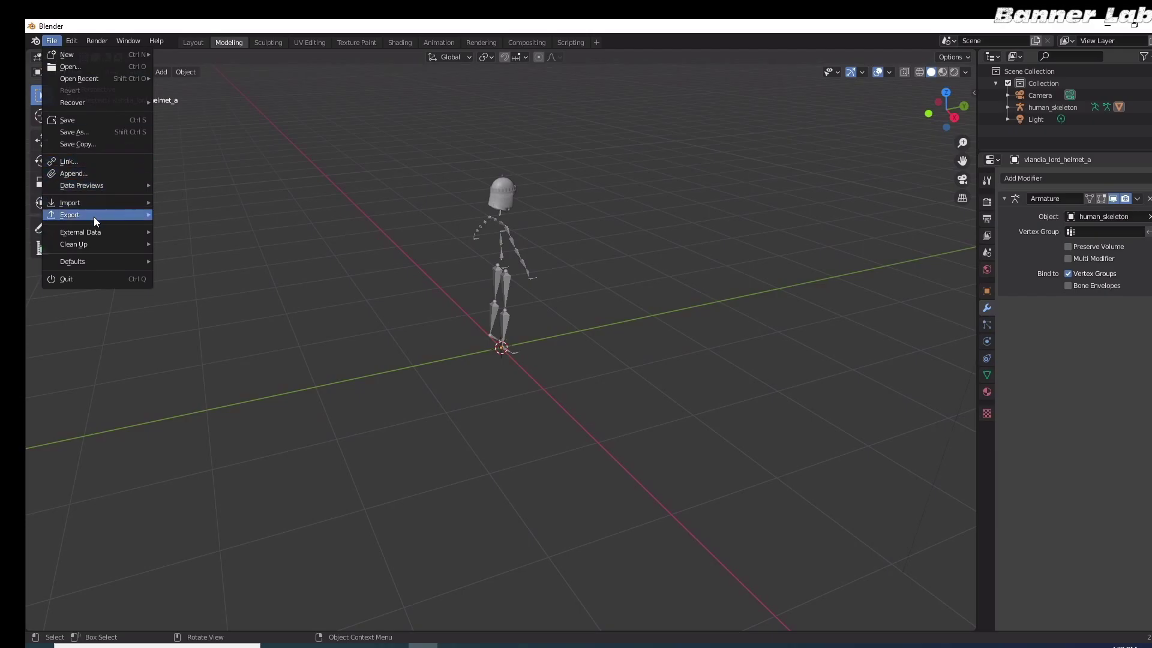
mouse_move(87, 202)
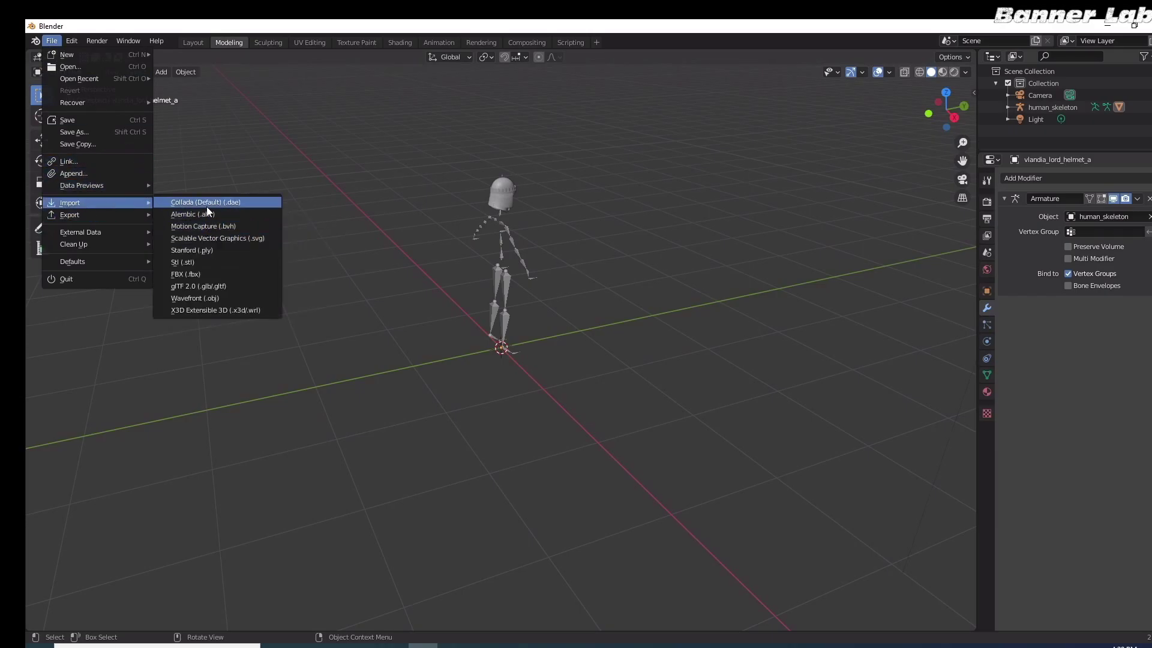
left_click(207, 207)
double_click(606, 285)
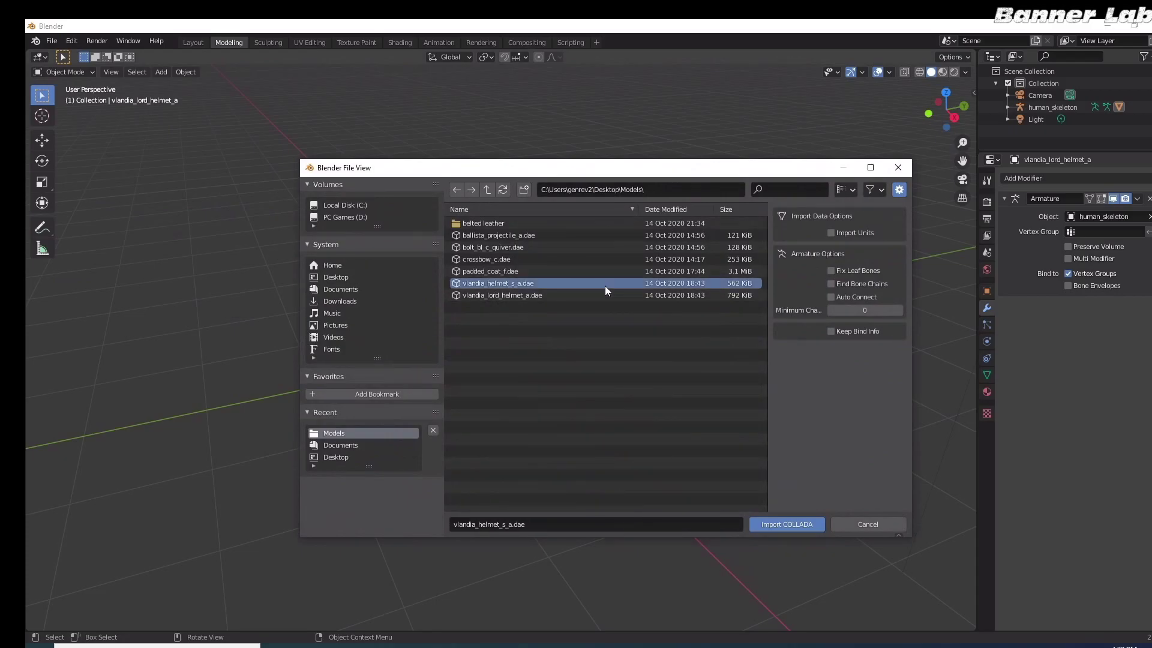
Examine how the two imported helmets overlap on their skeletons, up close from the front and from other angles.
left_click_drag(943, 111, 1040, 114)
scroll(942, 114, "up", 4)
left_click_drag(962, 161, 962, 413)
scroll(686, 273, "up", 6)
scroll(686, 274, "down", 2)
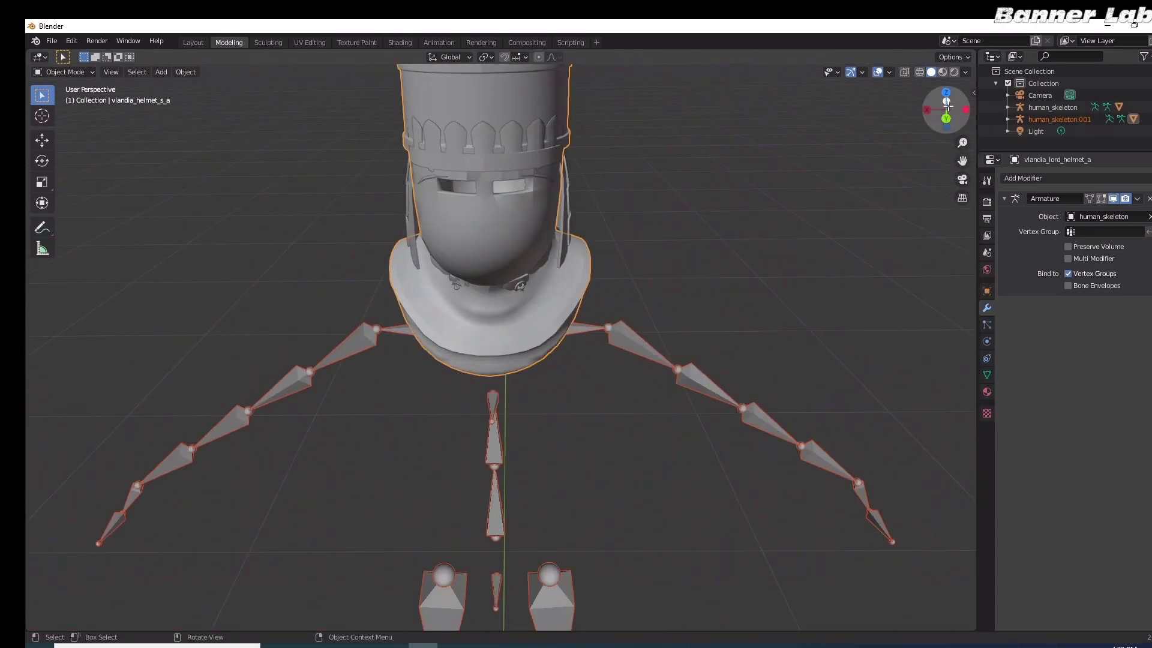
left_click_drag(947, 105, 665, 141)
scroll(714, 191, "down", 5)
Set the Z rotation of the human_skeleton.001 armature to 180° and deselect it.
left_click(736, 399)
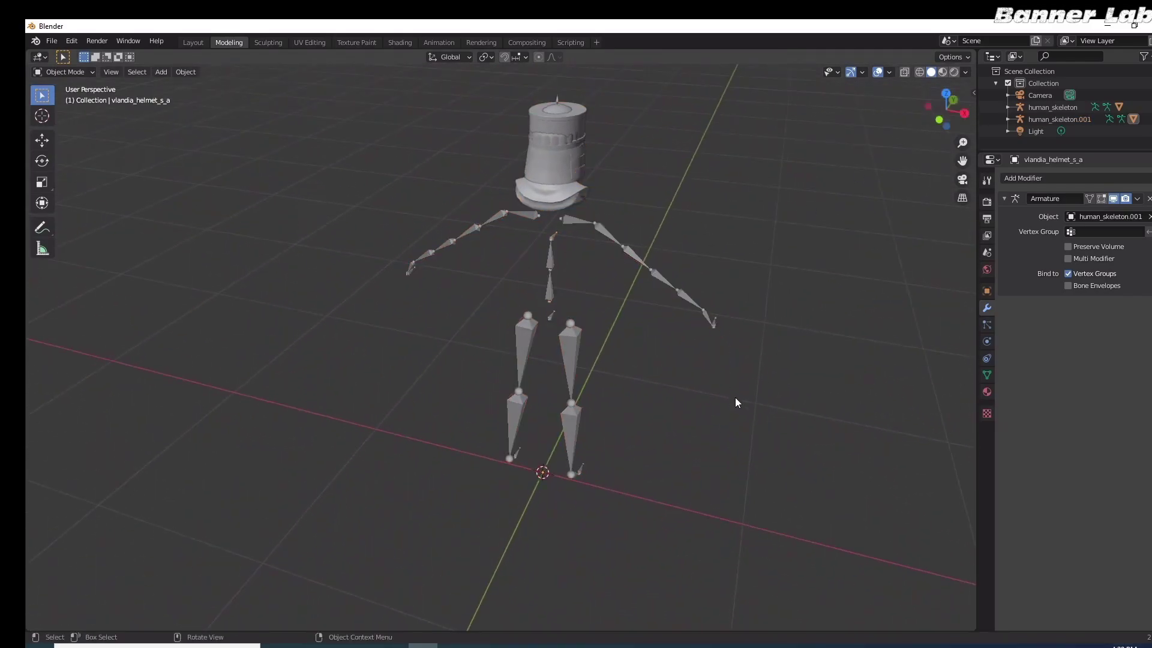
left_click(572, 368)
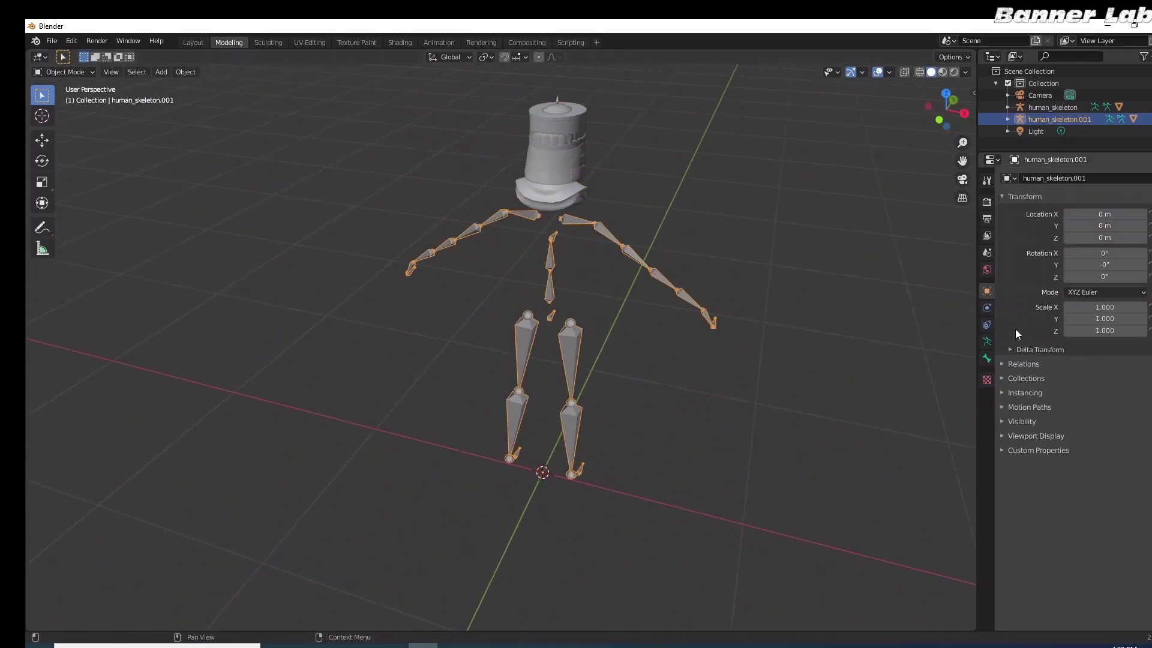
left_click(1096, 280)
type("180")
key("Return")
left_click(690, 210)
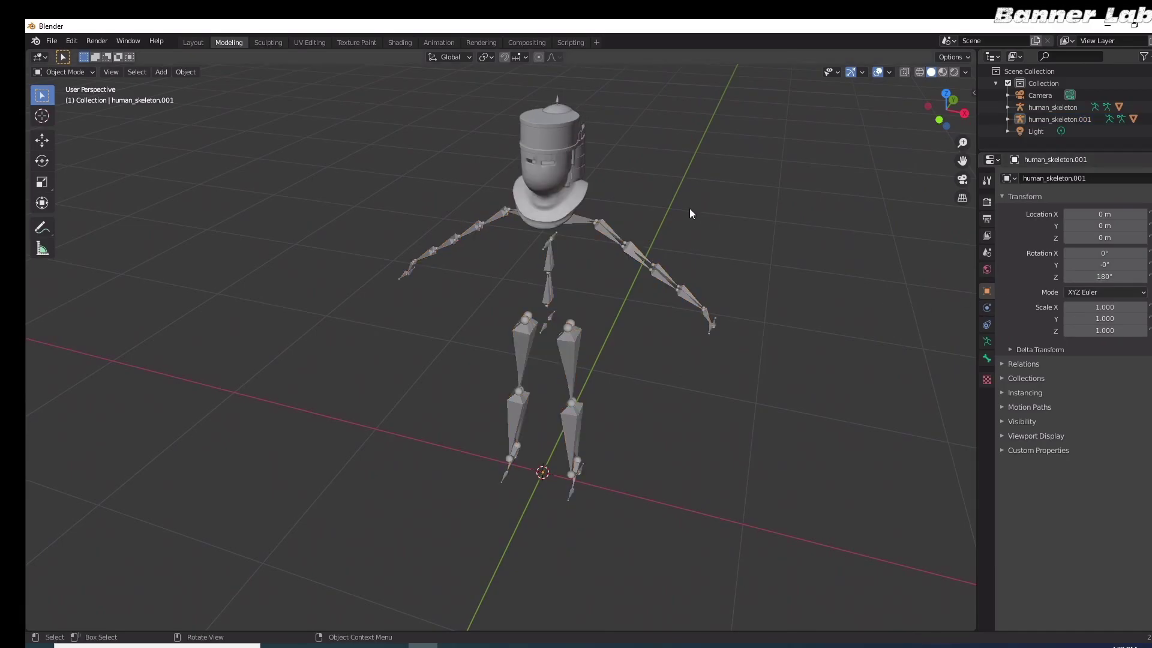
Set the Z rotation of the human_skeleton armature to 180° so it faces the same way as the other skeleton.
left_click(556, 362)
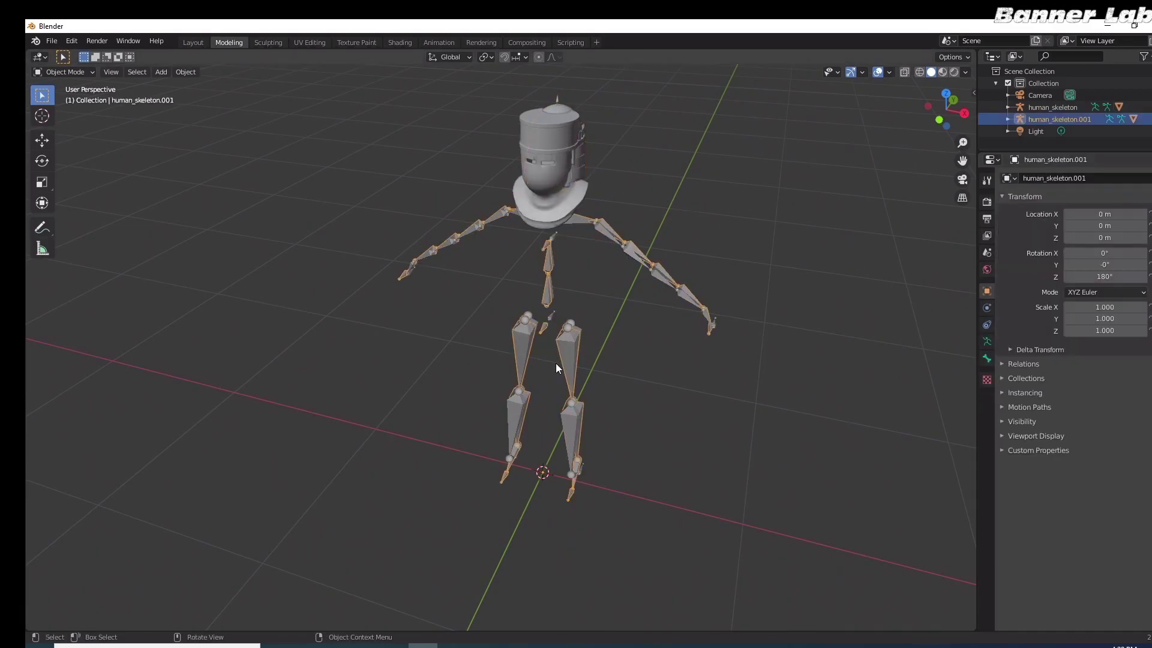
left_click(654, 295)
left_click(586, 216)
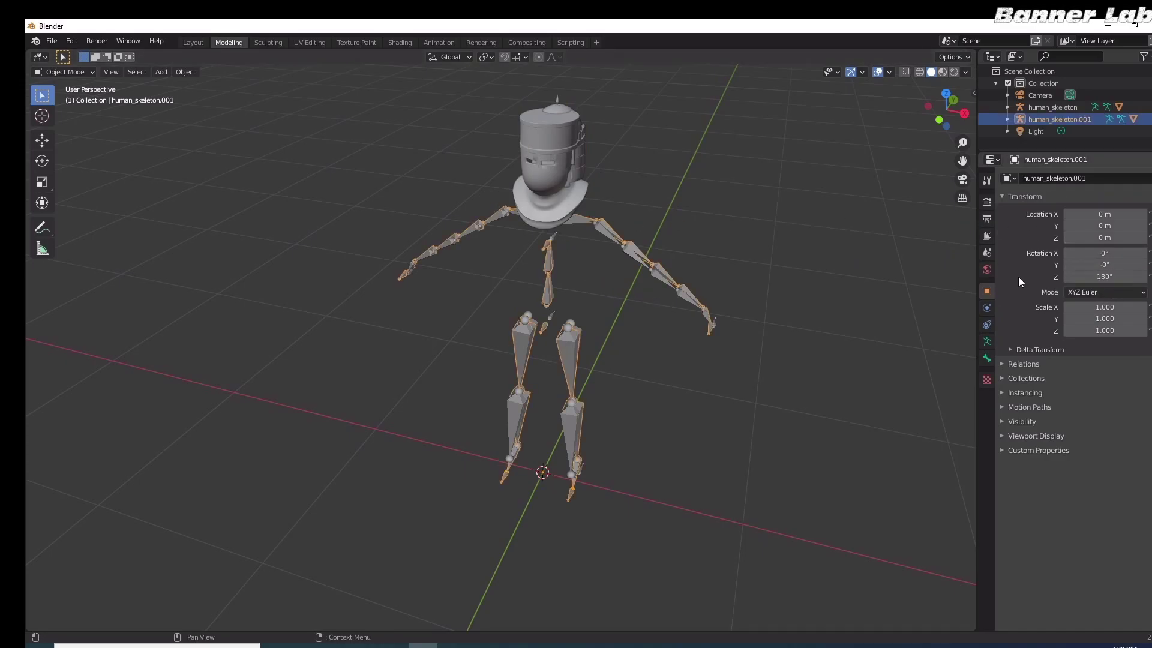
left_click(604, 232)
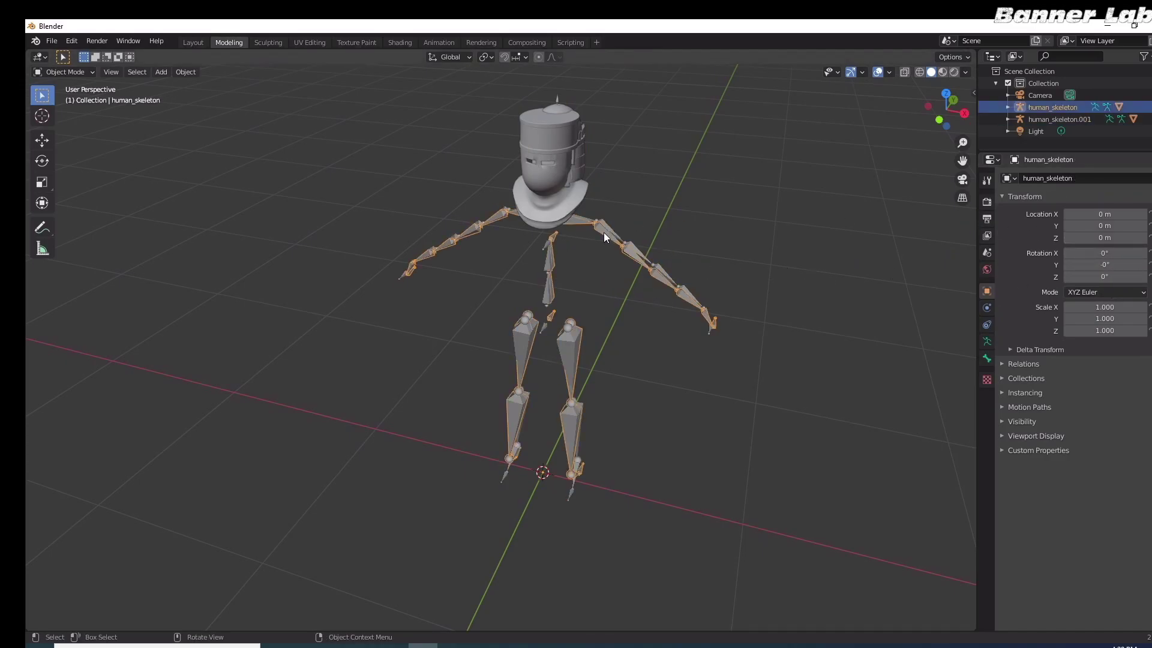
left_click(1101, 280)
type("180")
key("Return")
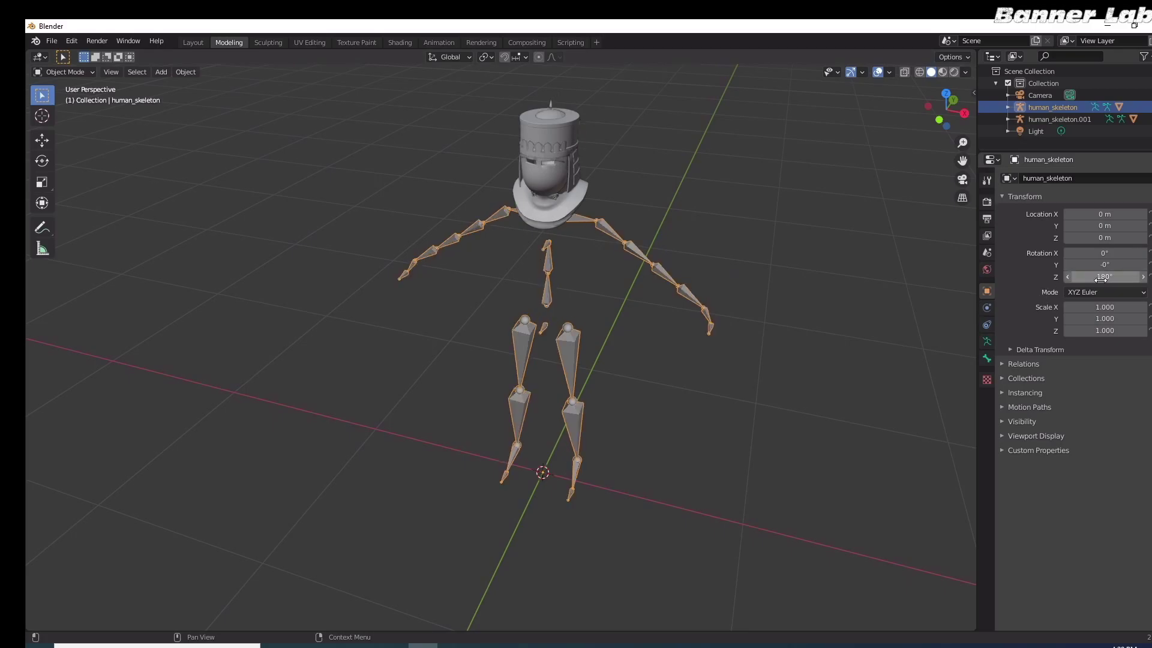
left_click(782, 265)
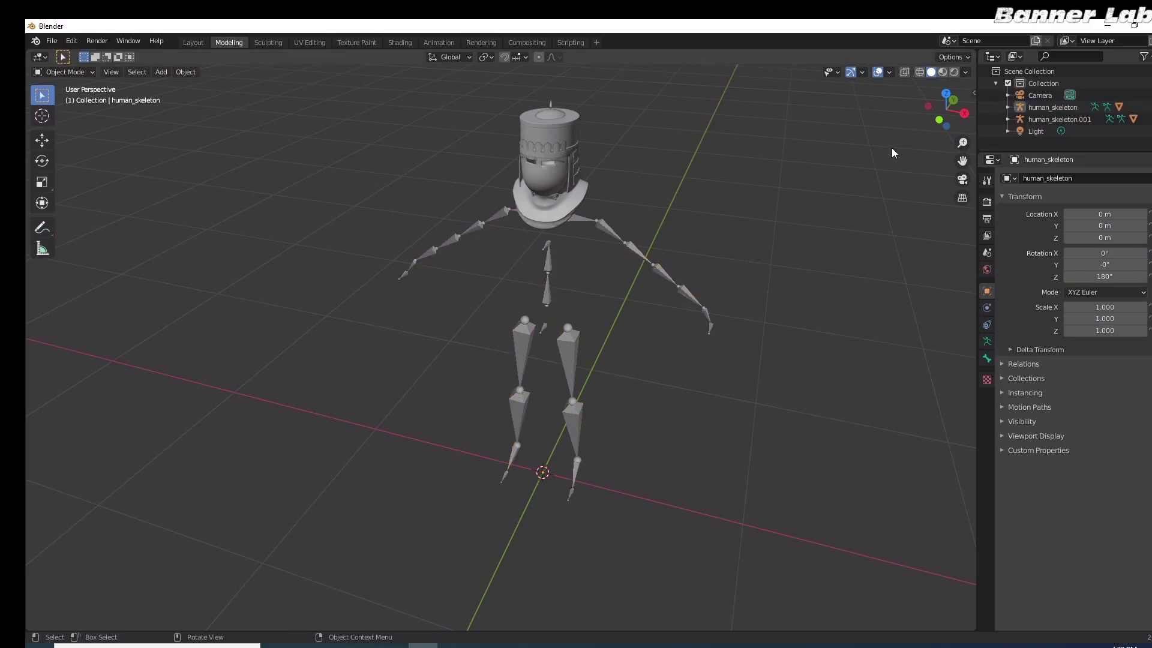
Hide the human_skeleton.001 armature and its vlandia_helmet_s_a mesh, leaving the lord helmet on view.
left_click_drag(962, 162, 975, 267)
scroll(882, 171, "up", 3)
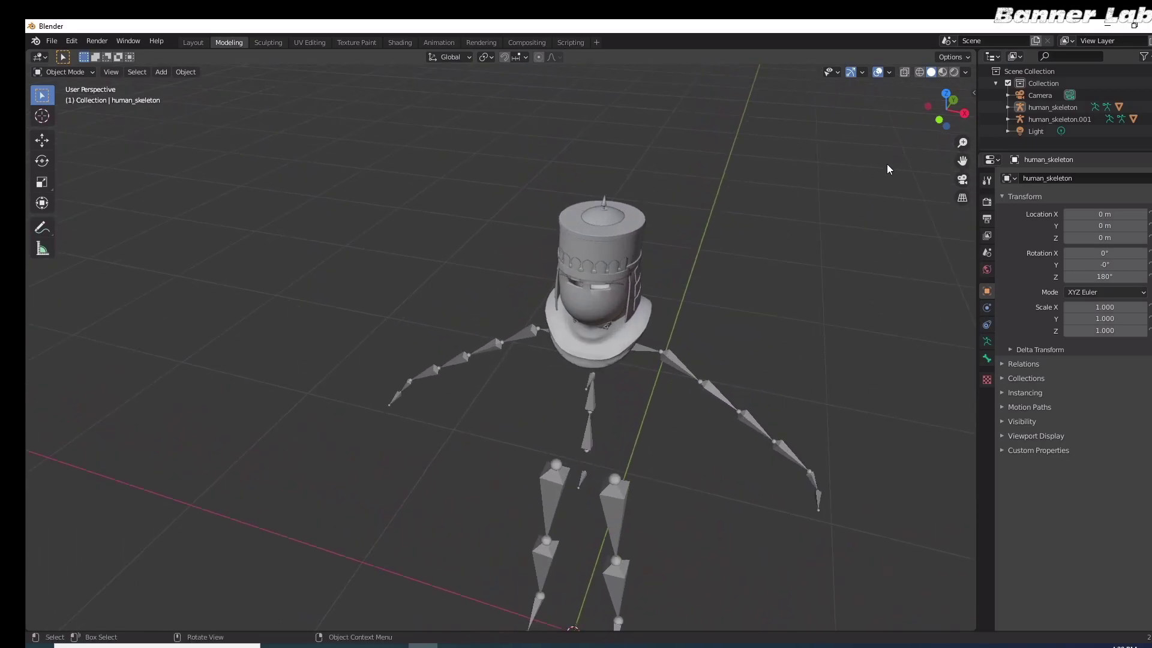
mouse_move(946, 109)
left_mouse_down()
mouse_move(914, 120)
mouse_move(943, 111)
left_mouse_up()
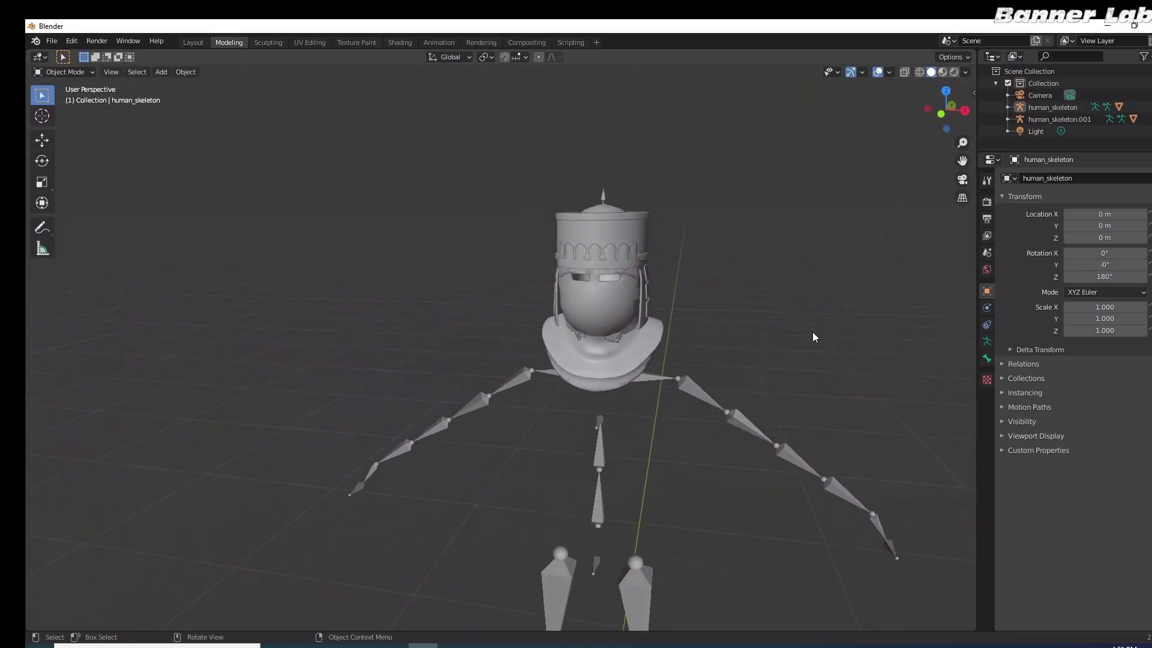
left_click(610, 240)
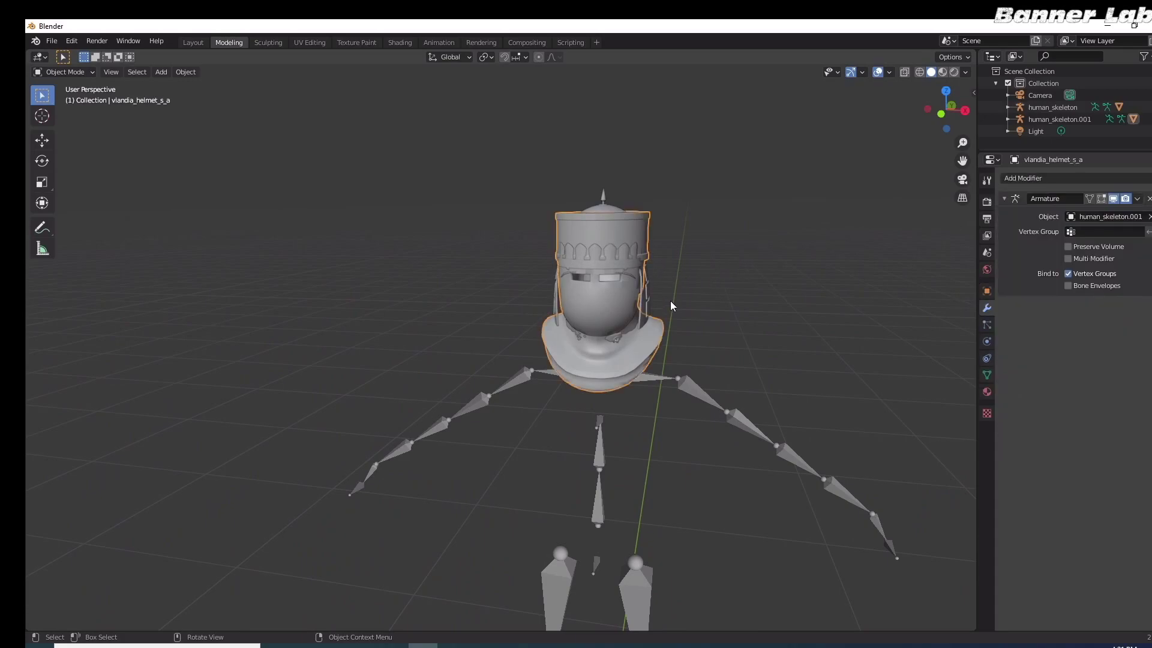
left_click(1008, 119)
scroll(1026, 129, "down", 2)
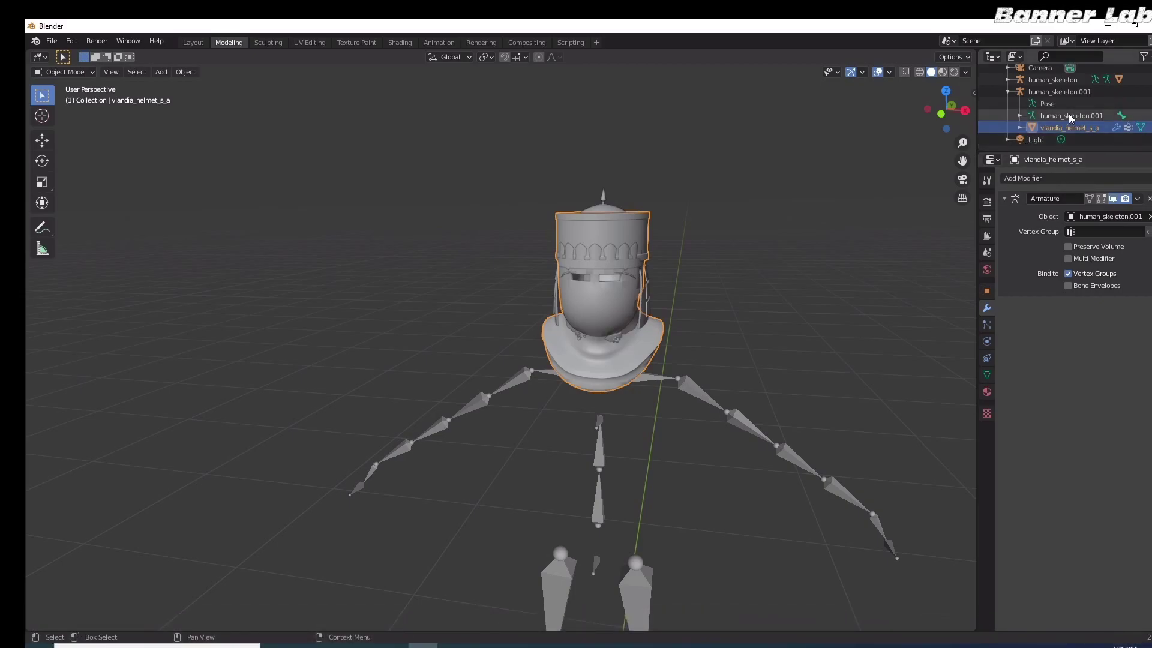
left_click(1054, 92)
left_click(696, 390)
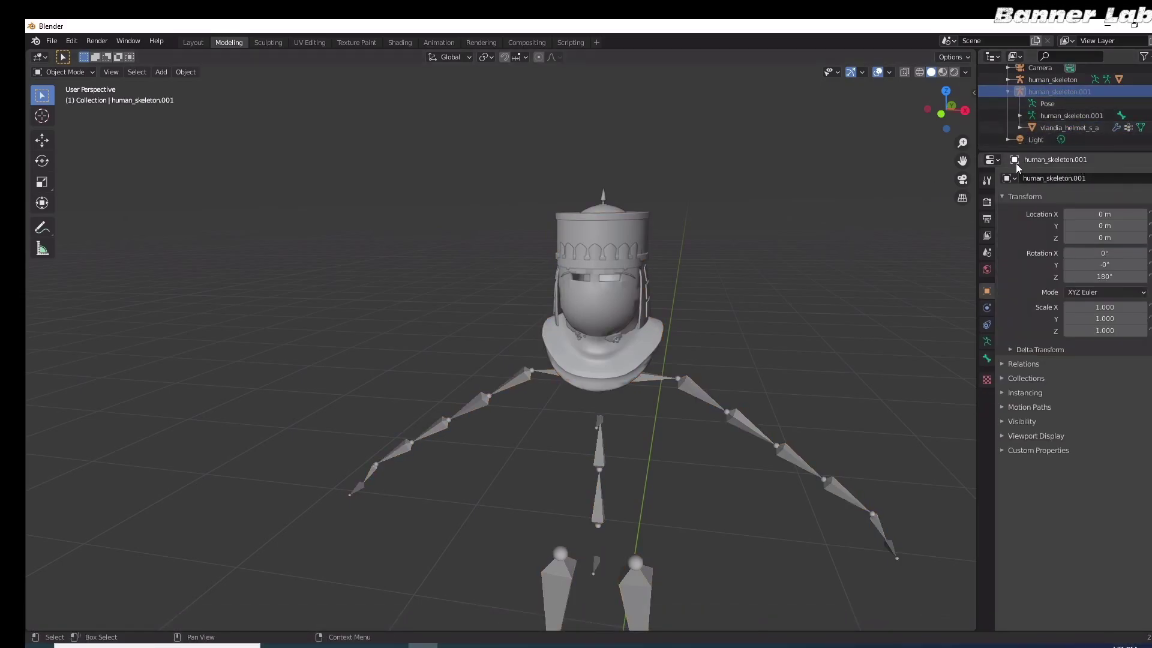
left_click(1082, 126)
key("h")
scroll(697, 393, "up", 2)
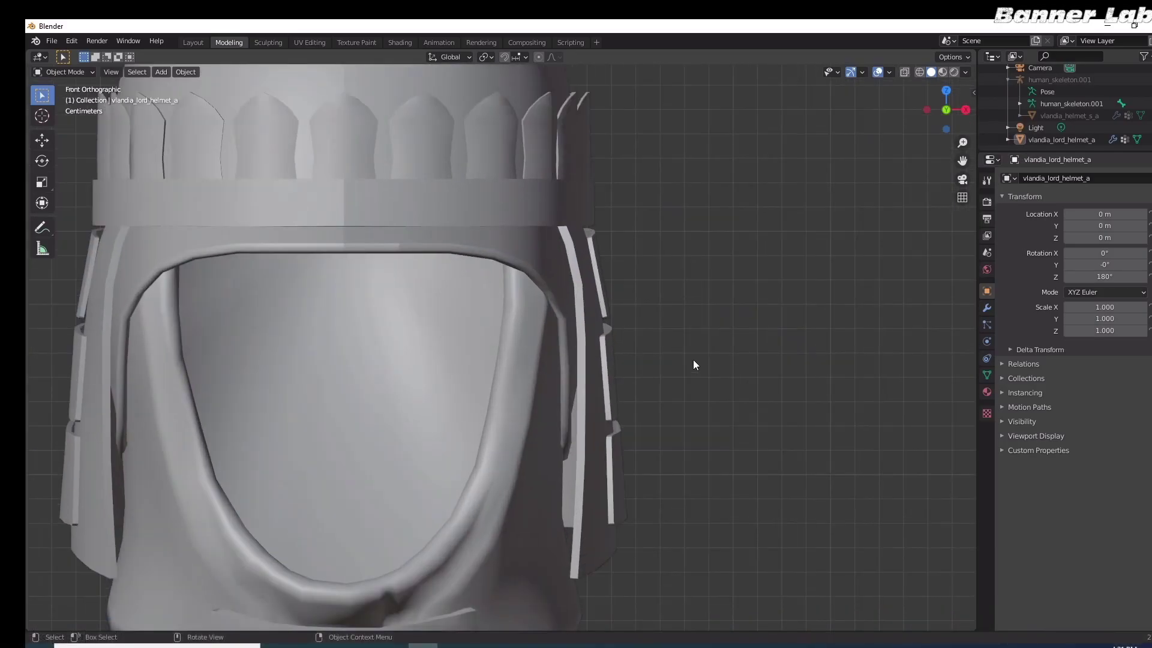
Edit the vlandia_lord_helmet_a mesh in edge selection and hide the linked long front strip of the hanging side flap.
left_click(581, 534, "alt")
key("alt+a")
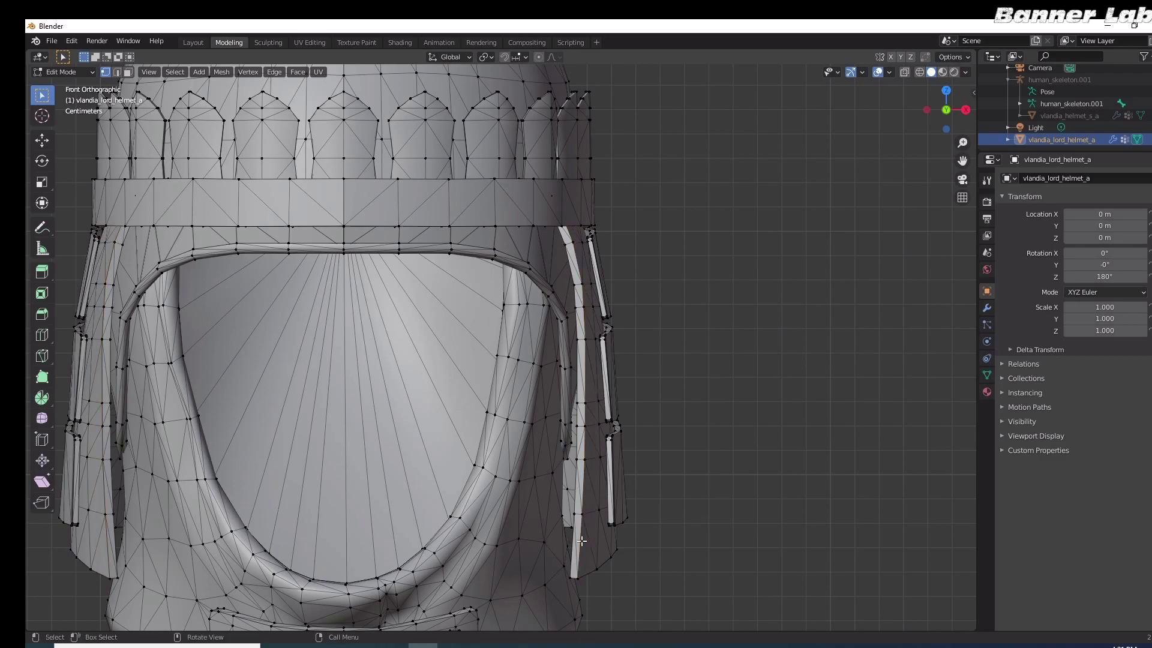
left_click(579, 551)
key("ctrl+l")
left_click(700, 492)
key("2")
left_click(582, 487)
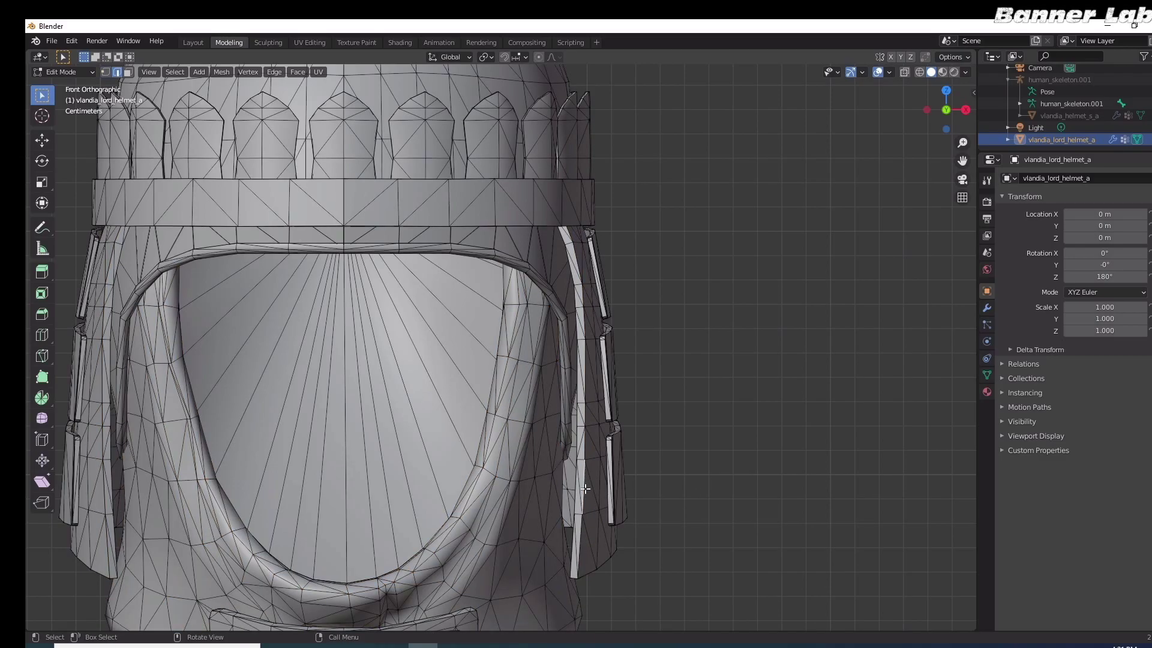
key("ctrl+l")
key("h")
key("ctrl+l")
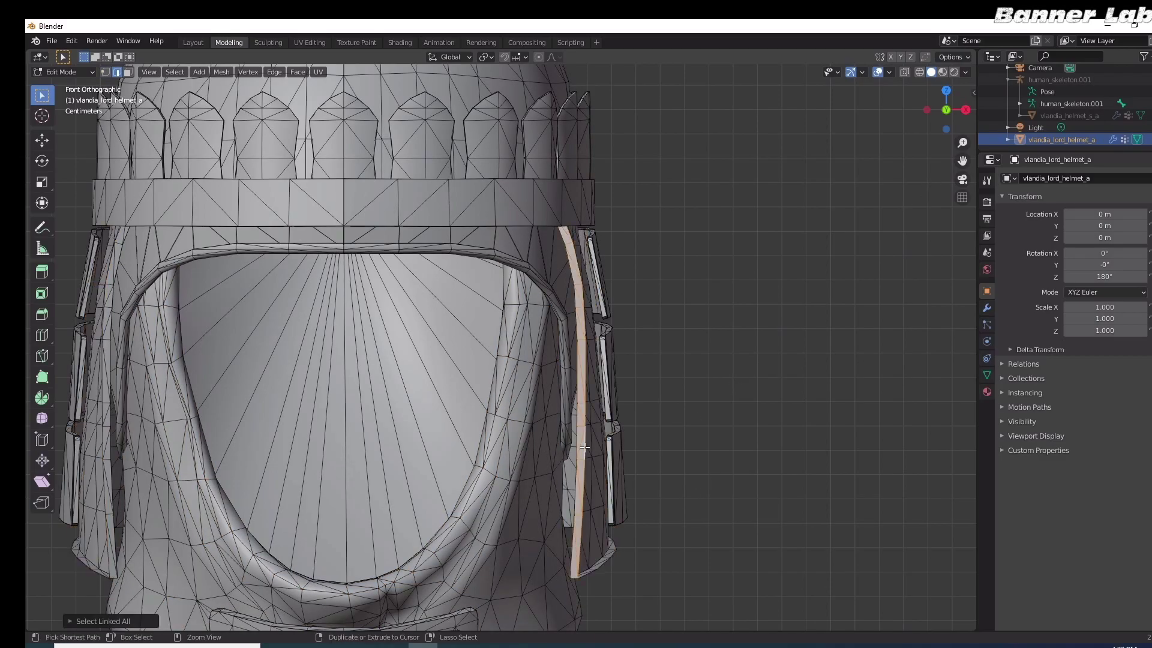
key("h")
Hide the uppermost plate on the side of the lord helmet with all its linked geometry.
left_click_drag(943, 120, 867, 135)
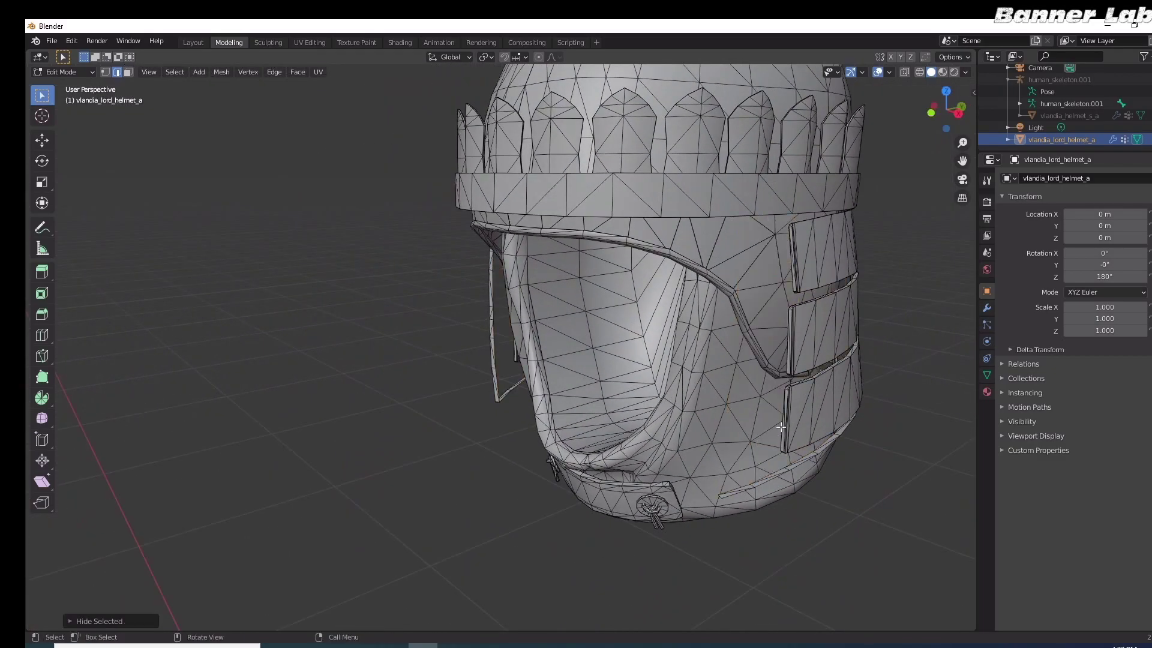
middle_click_drag(755, 442, 874, 255)
left_click(874, 255)
key("ctrl+l")
key("h")
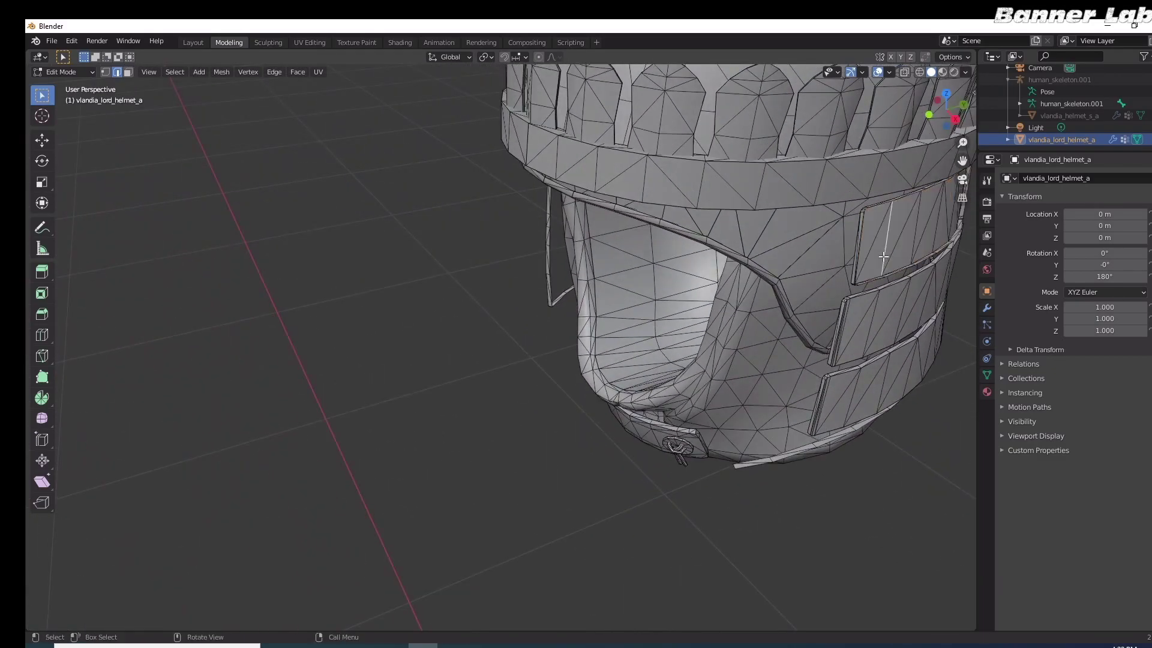
key("ctrl+l")
key("h")
Hide the small loose face above the middle side plate and the middle plate's linked pieces.
scroll(880, 267, "up", 1)
middle_click_drag(880, 268, 576, 348, "shift")
scroll(861, 352, "up", 3)
left_click_drag(574, 358, 612, 383)
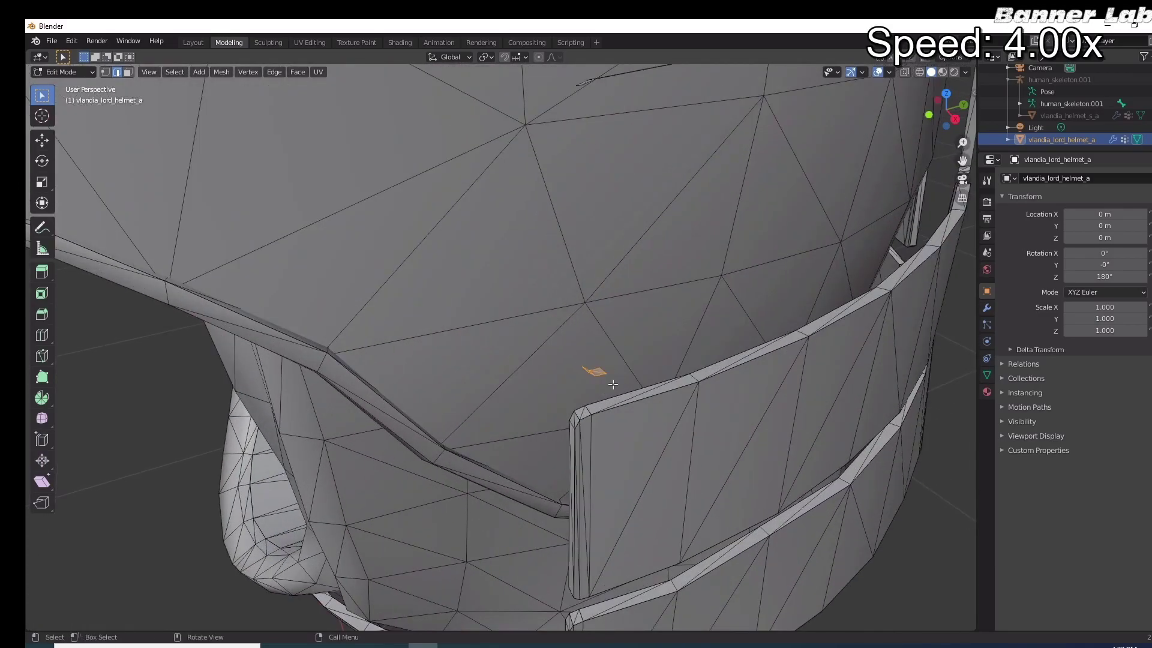
key("h")
left_click(629, 397)
key("ctrl+l")
key("h")
left_click(645, 459)
key("ctrl+l")
key("h")
Hide the leftover small face and the linked rim strips between the middle and lower side plates.
left_click(600, 445)
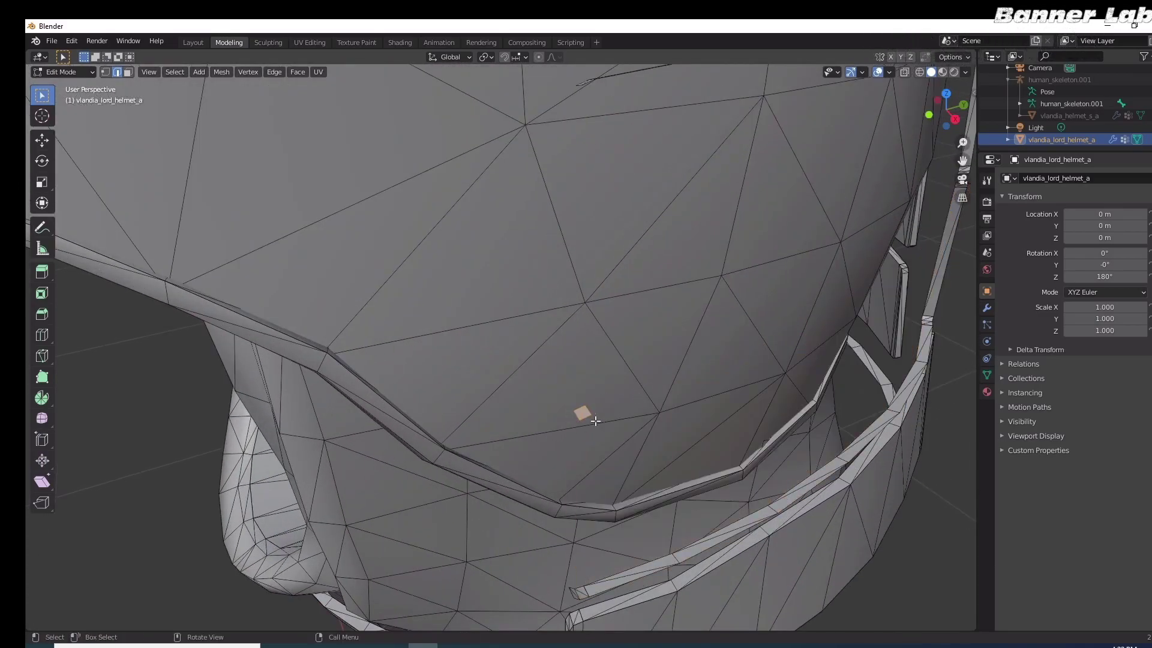
key("ctrl+l")
key("h")
left_click(815, 506)
key("ctrl+h")
key("Escape")
key("ctrl+l")
key("h")
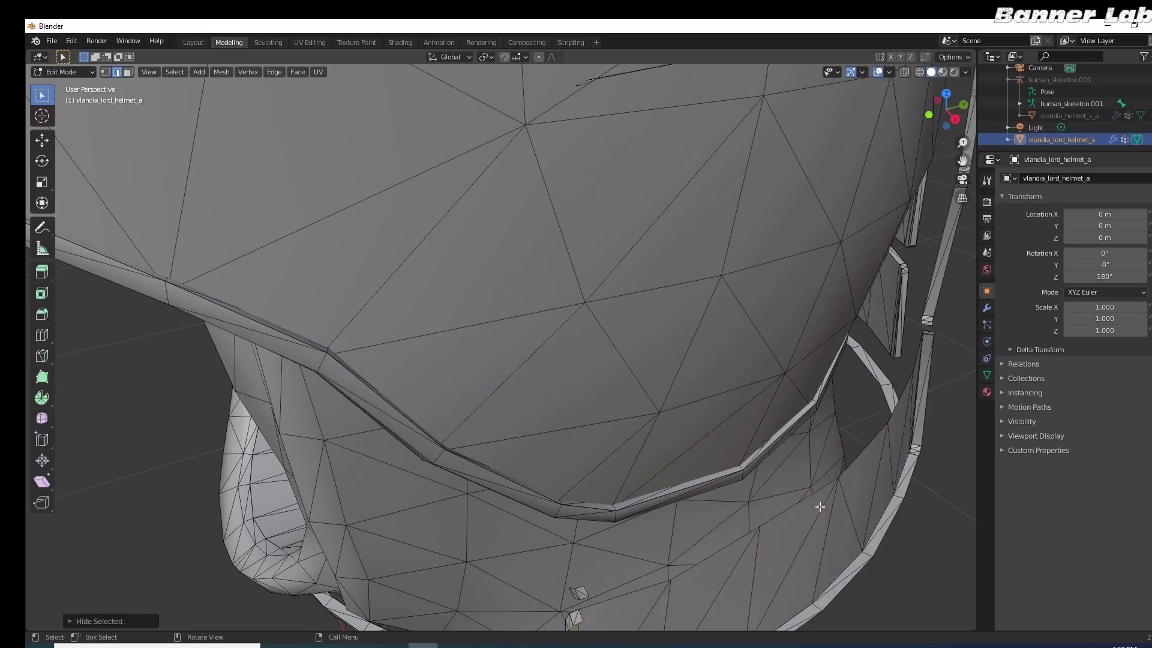
key("h")
Hide the remaining linked pieces of the lowest side plate, including its front rim strip.
left_click_drag(962, 160, 924, 12)
left_click(475, 525)
key("ctrl+l")
key("h")
left_click(576, 454)
key("ctrl+l")
key("h")
left_click_drag(946, 111, 1044, 108)
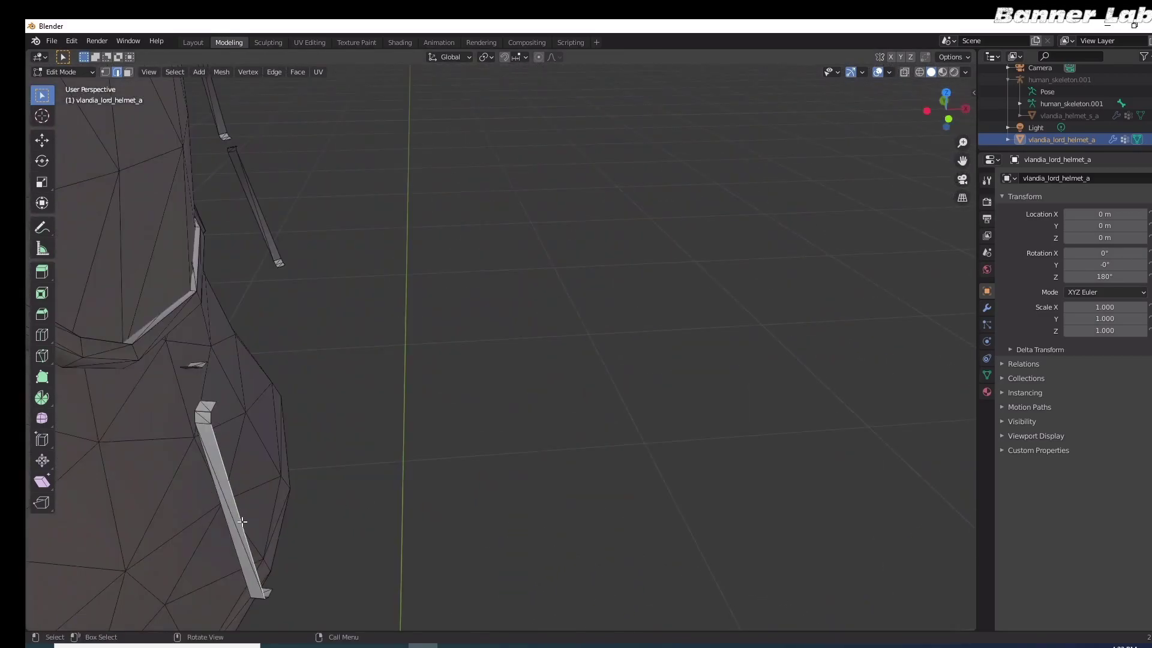
left_click(231, 501)
key("ctrl+l")
key("h")
Hide the next linked plate pieces one by one, working around the helmet's side toward the back.
left_click_drag(945, 111, 852, 114)
left_click(471, 352)
key("ctrl+l")
key("h")
left_click(465, 457)
key("ctrl+l")
key("h")
left_click(240, 401)
key("ctrl+l")
key("h")
scroll(539, 360, "down", 4)
left_click(471, 456)
key("ctrl+l")
key("h")
scroll(473, 420, "up", 3)
left_click(462, 376)
key("ctrl+l")
key("h")
left_click(456, 199)
key("ctrl+l")
key("h")
Hide the further linked plate pieces and fragments around the back of the helmet.
left_click(500, 268)
key("ctrl+l")
key("h")
left_click(514, 419)
key("ctrl+l")
key("h")
left_click(463, 311)
key("ctrl+l")
key("h")
left_click(463, 160)
key("ctrl+l")
key("h")
left_click(481, 156)
key("ctrl+l")
key("h")
left_click(488, 458)
key("ctrl+l")
key("h")
Hide the linked bottom rim strip of the lowest plate, seen from the back of the helmet.
left_click_drag(946, 110, 924, 90)
left_click(658, 354)
key("ctrl+l")
key("h")
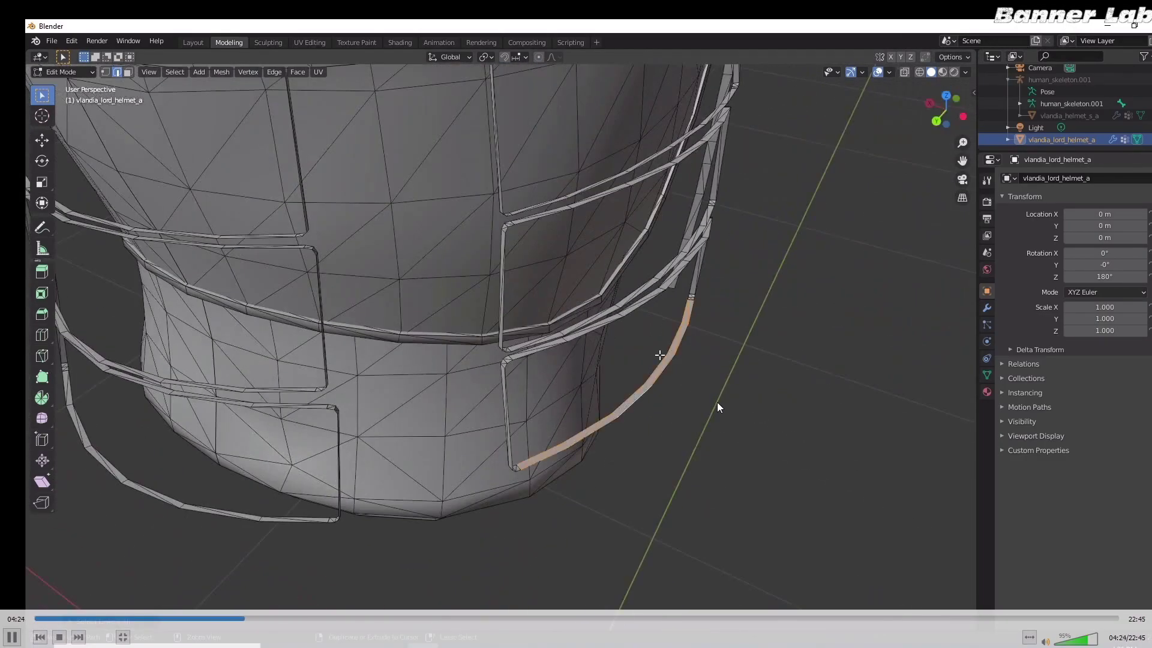
left_click(648, 305)
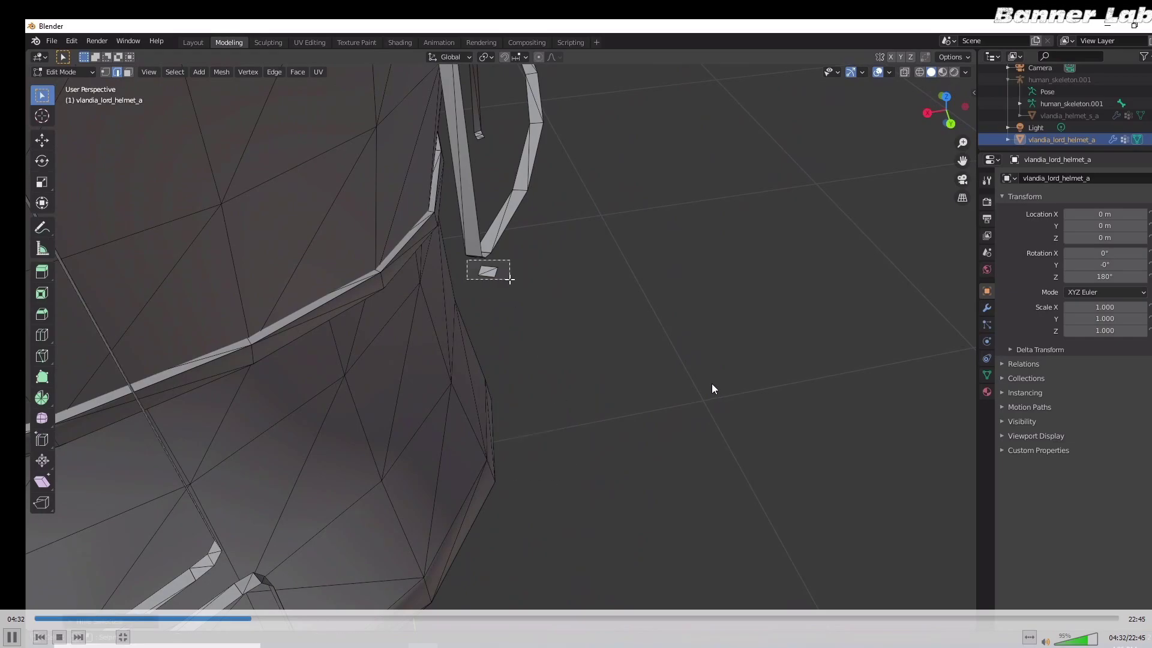
Hide the linked rim strips hanging beside the helmet's lower edge, including the curved pair at the plate corner.
left_click(481, 224)
key("ctrl+l")
key("h")
left_click_drag(962, 161, 933, 240)
left_click(501, 345)
key("ctrl+l")
key("h")
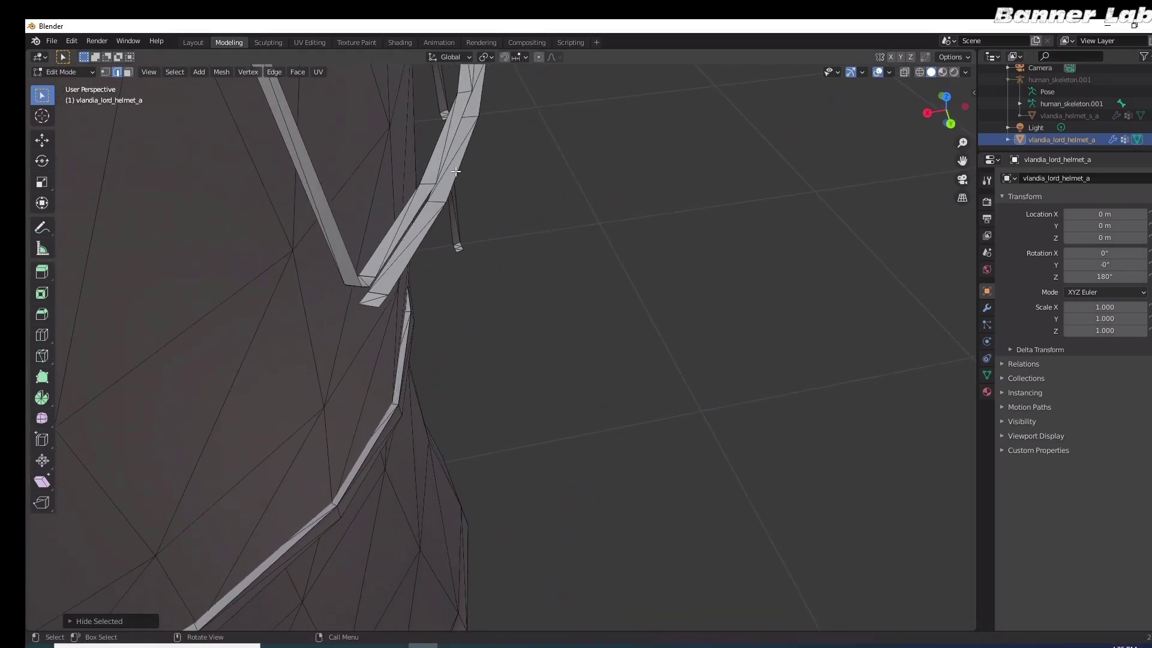
left_click(422, 206)
key("ctrl+l")
key("h")
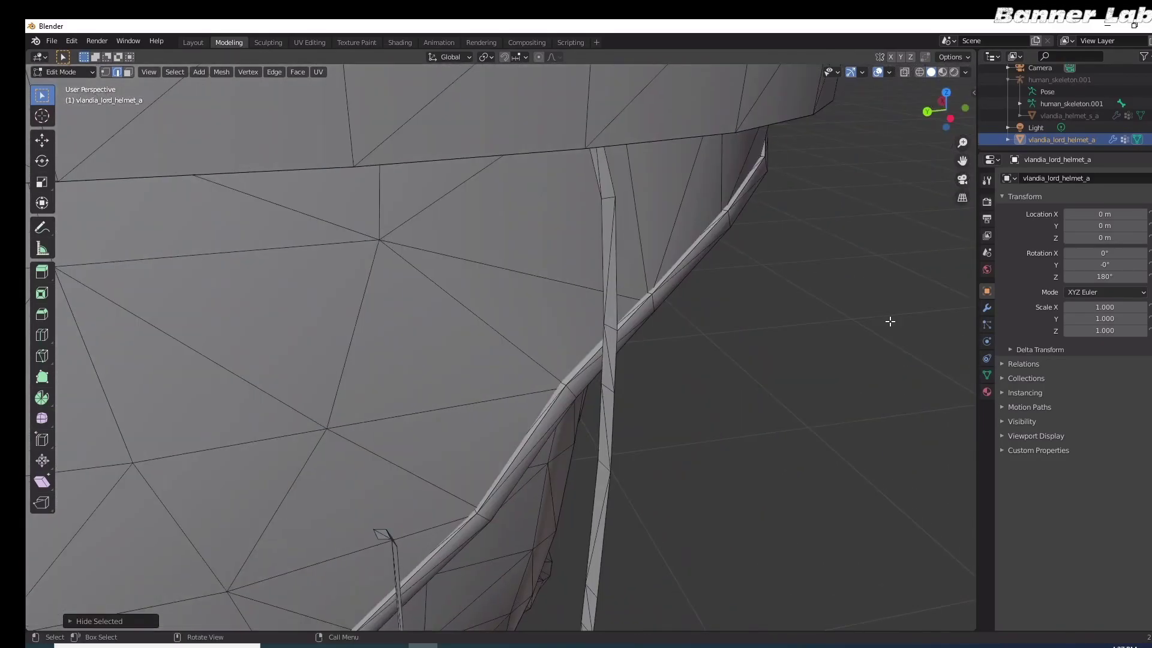
Select and hide the remaining thin linked rim pieces near the helmet's front side flap and lower plate.
scroll(889, 321, "down", 6)
middle_click_drag(467, 470, 336, 425)
scroll(360, 456, "up", 4)
left_click(402, 540)
key("ctrl+l")
key("h")
left_click(372, 439)
middle_click_drag(414, 567, 420, 462, "shift")
key("ctrl+l")
key("h")
scroll(372, 439, "down", 4)
left_click(431, 468)
key("ctrl+l")
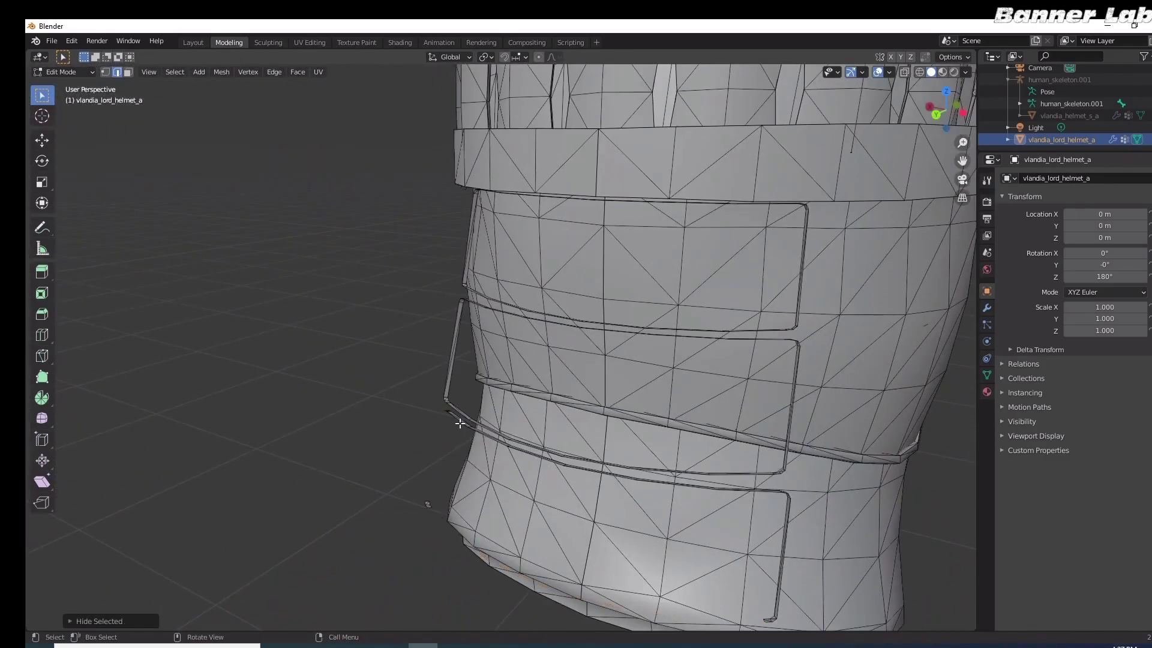
Hide the linked outer rim outlines of the plates on the helmet's rear side.
middle_click_drag(434, 511, 745, 384)
scroll(745, 384, "down", 3)
scroll(745, 384, "up", 3)
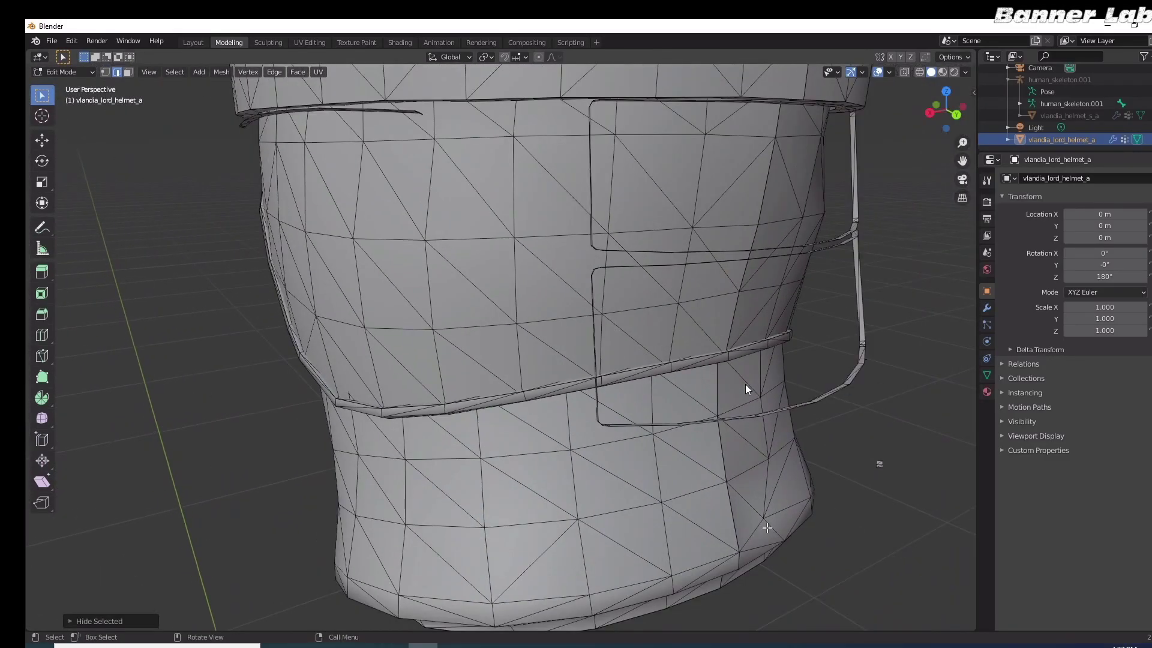
key("h")
left_click(854, 373)
key("ctrl+l")
key("h")
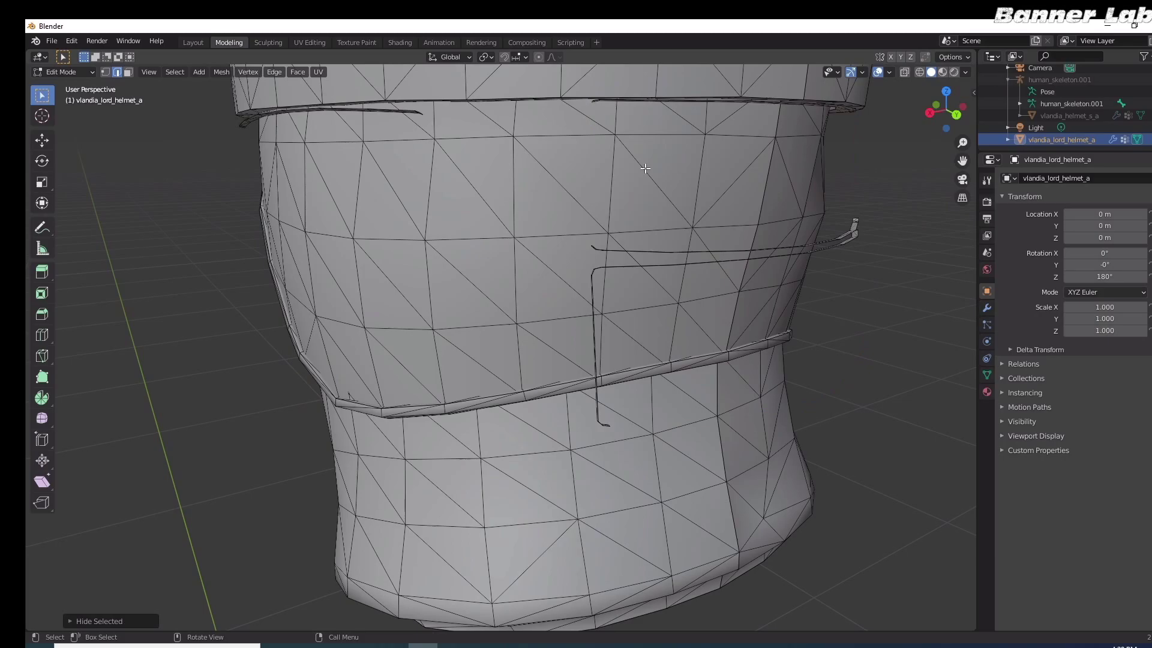
Hide the last linked plate rims and corner fragments beneath the crown band at the back.
middle_click_drag(646, 168, 651, 240)
left_click(720, 273)
key("ctrl+l")
key("h")
middle_click_drag(630, 309, 707, 318)
left_click(637, 326)
key("ctrl+l")
key("h")
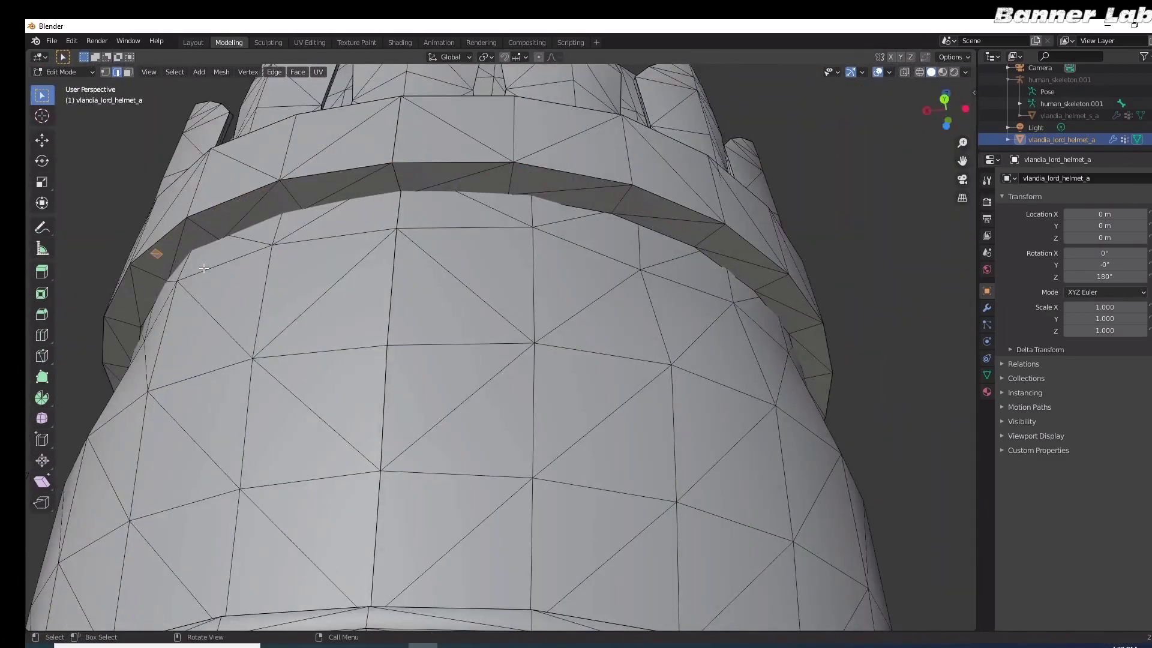
key("minus")
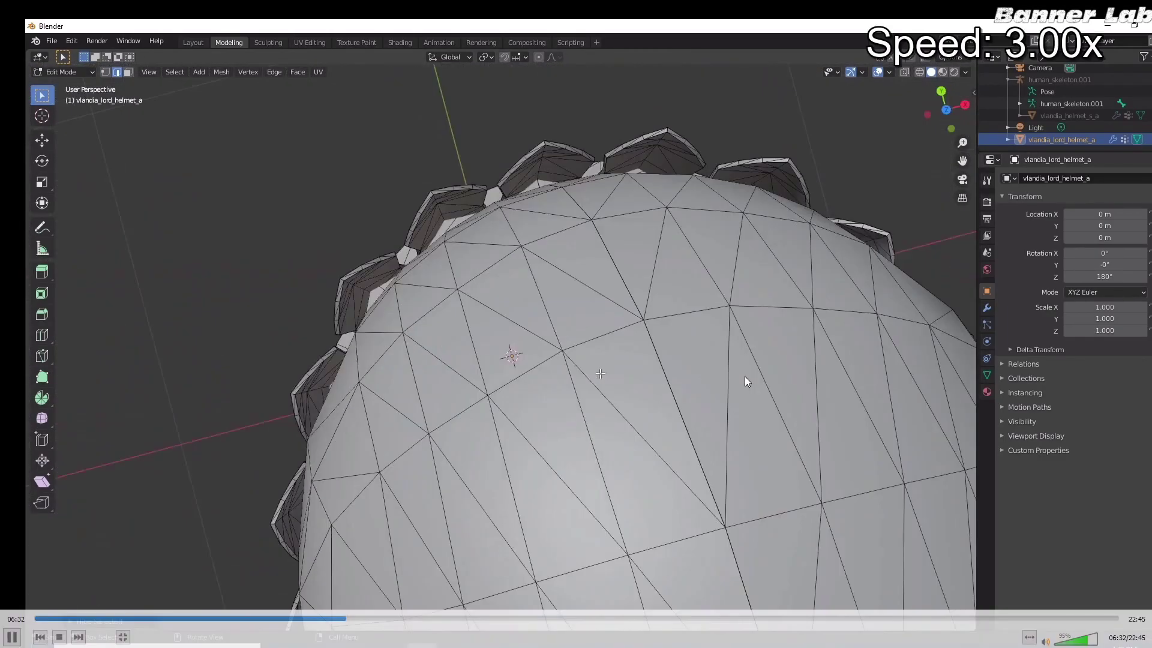
Hide vlandia_lord_helmet_a and make vlandia_helmet_s_a visible in the scene.
key("minus")
key("minus")
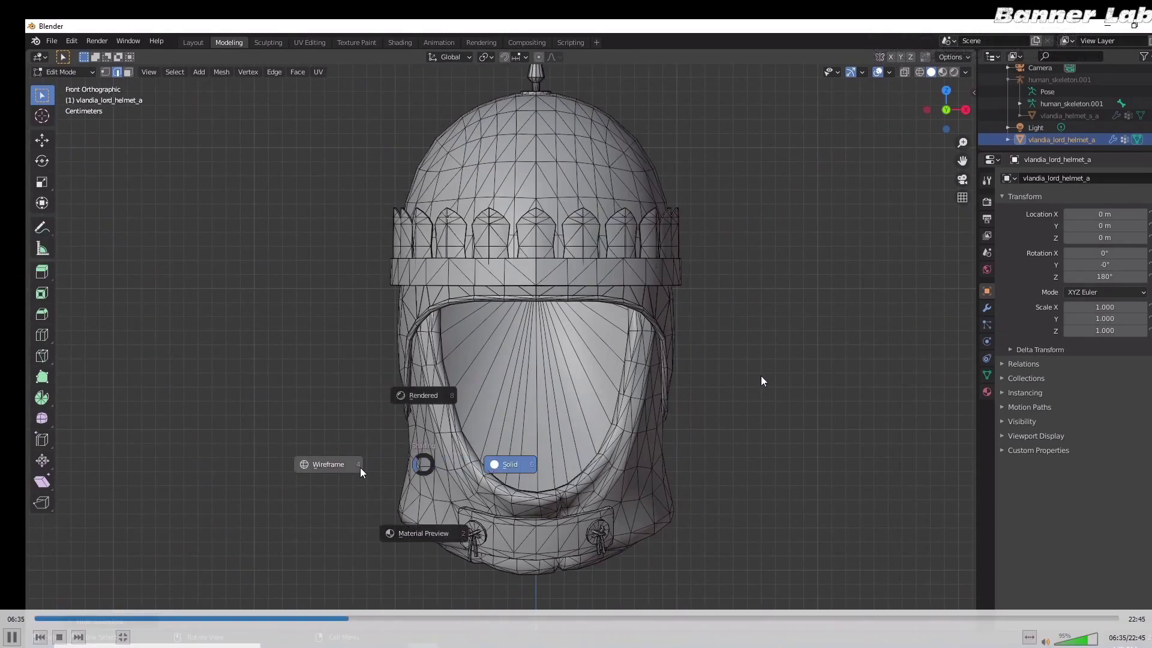
key("minus")
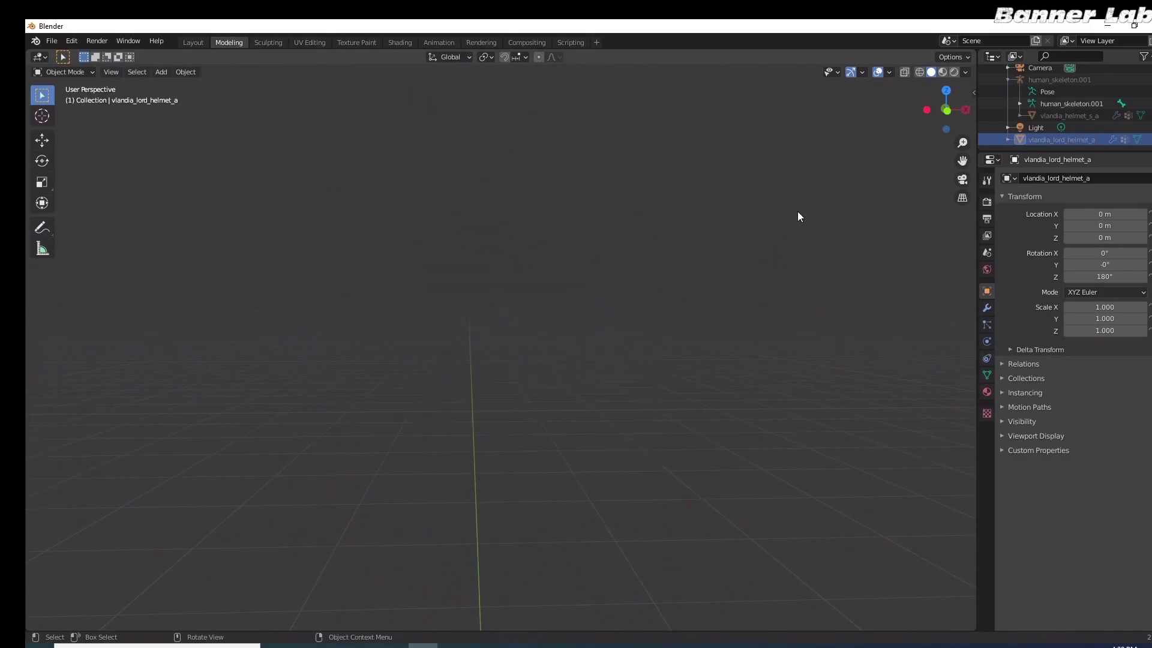
left_click(1151, 140)
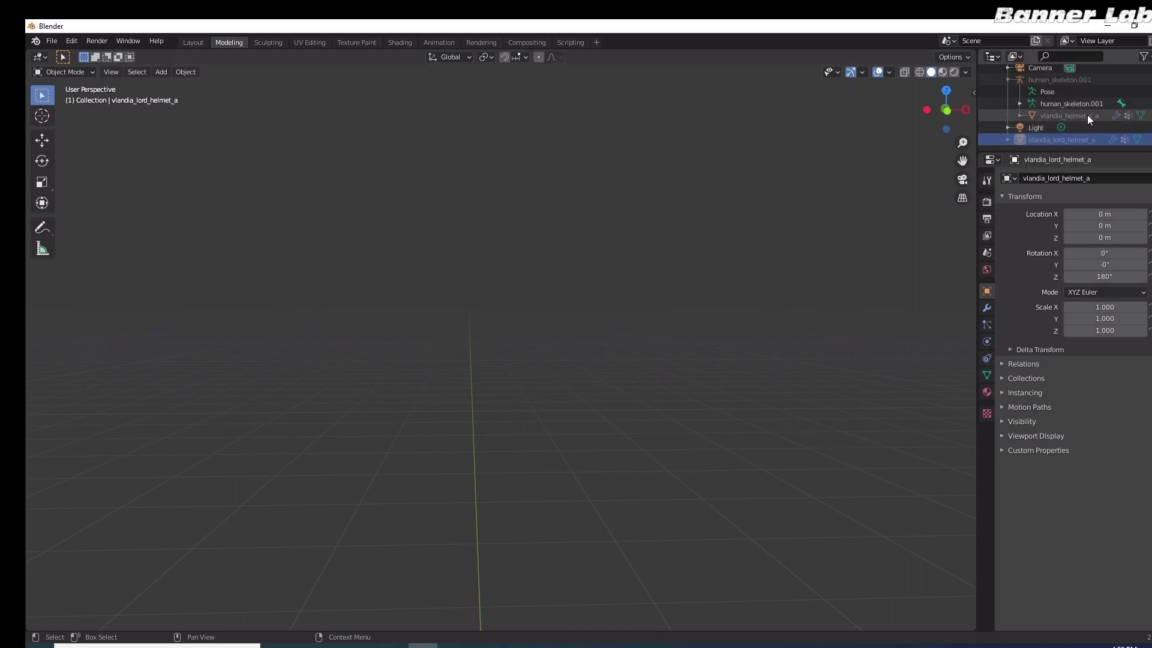
key("alt+h")
left_click(1151, 140)
left_click(1151, 116)
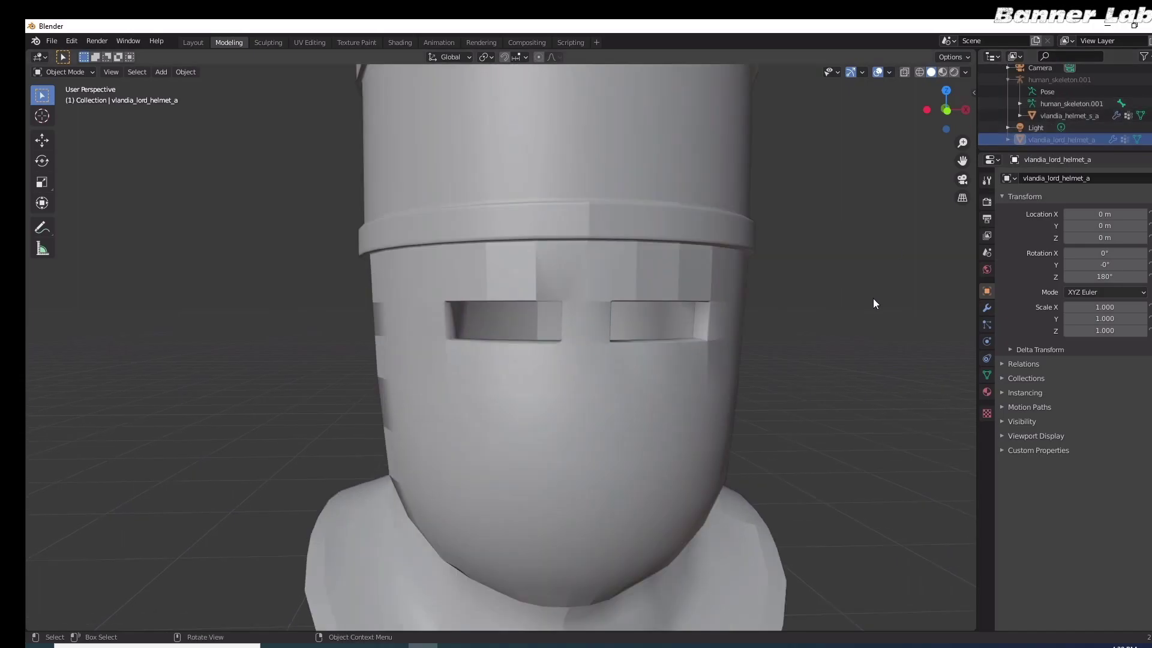
In front wireframe view, box-select the upper cylinder of vlandia_helmet_s_a above the brow band and delete it.
key("KP_1")
key("z")
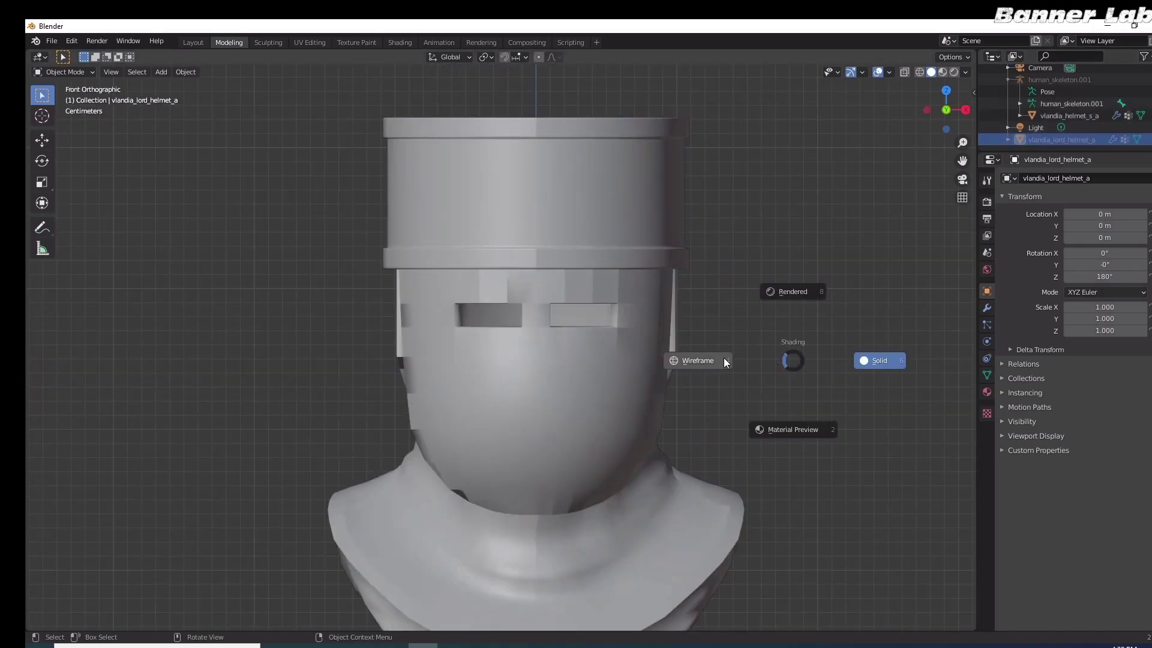
left_click(696, 359)
scroll(460, 204, "up", 2)
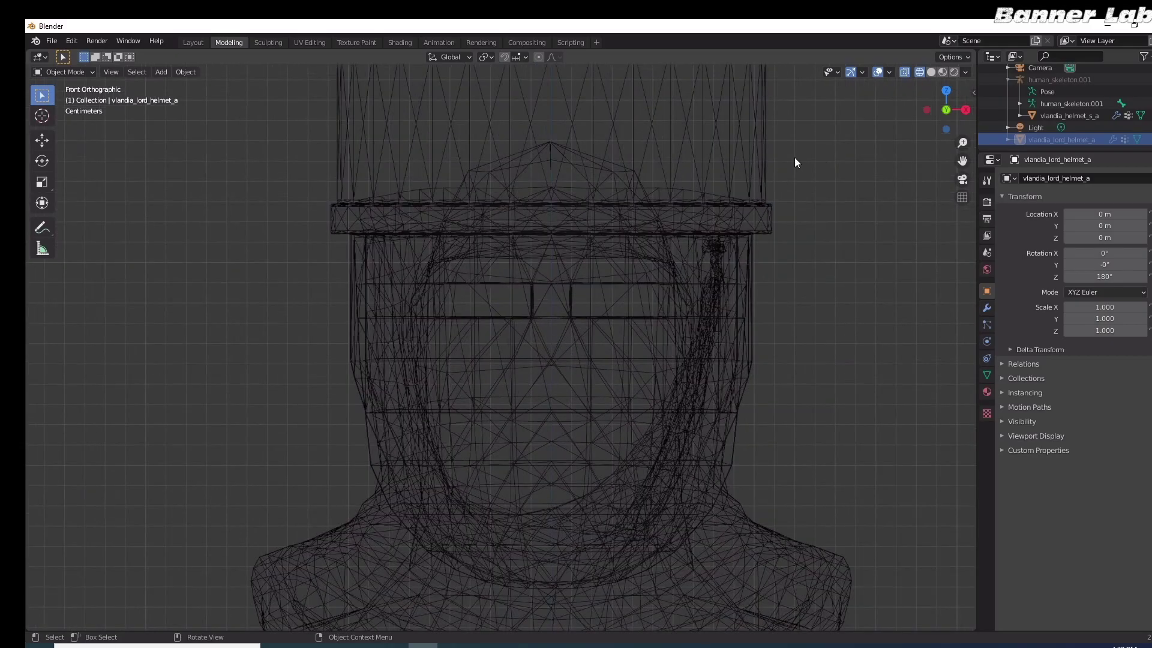
scroll(795, 157, "down", 3)
left_click_drag(370, 210, 790, 81)
key("Tab")
left_click_drag(387, 212, 718, 104)
key("x")
left_click(706, 105)
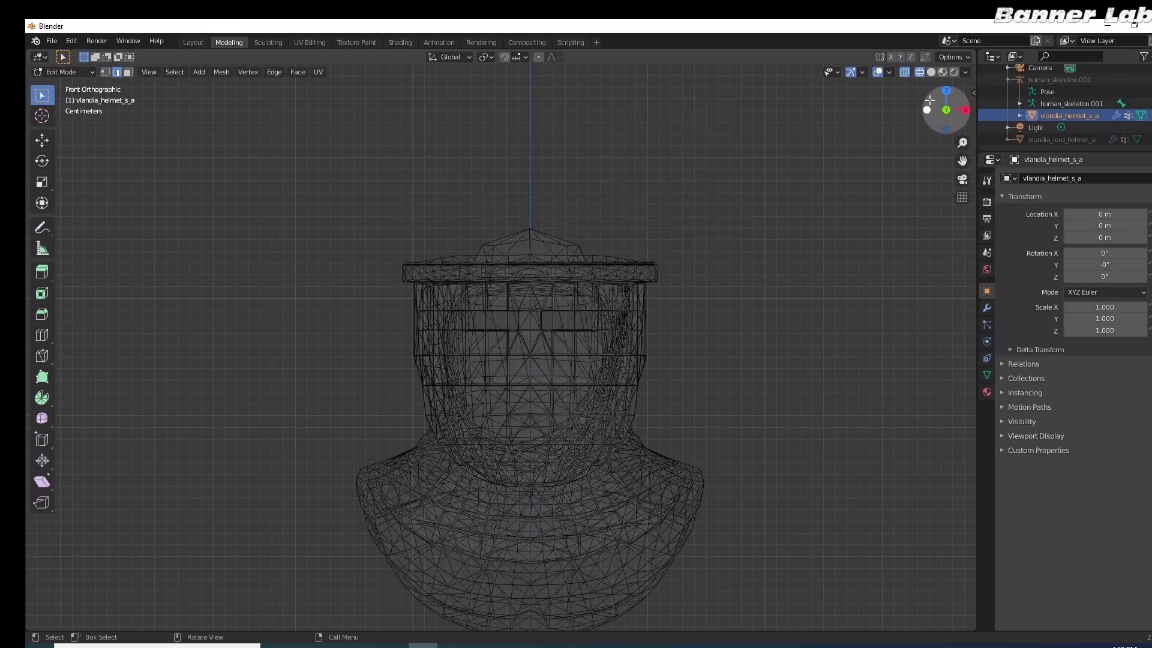
Return to solid shading and hide the two linked halves of the inner head cap inside the opened helmet.
middle_click_drag(707, 105, 824, 161)
key("z")
left_click(928, 162)
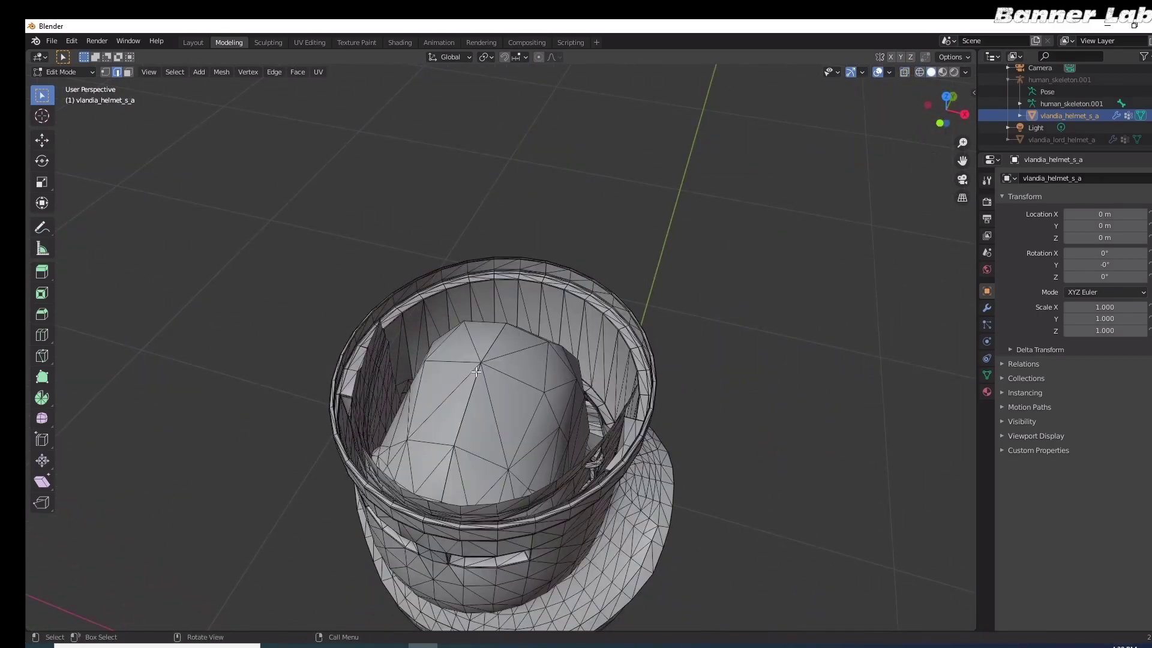
key("l")
key("h")
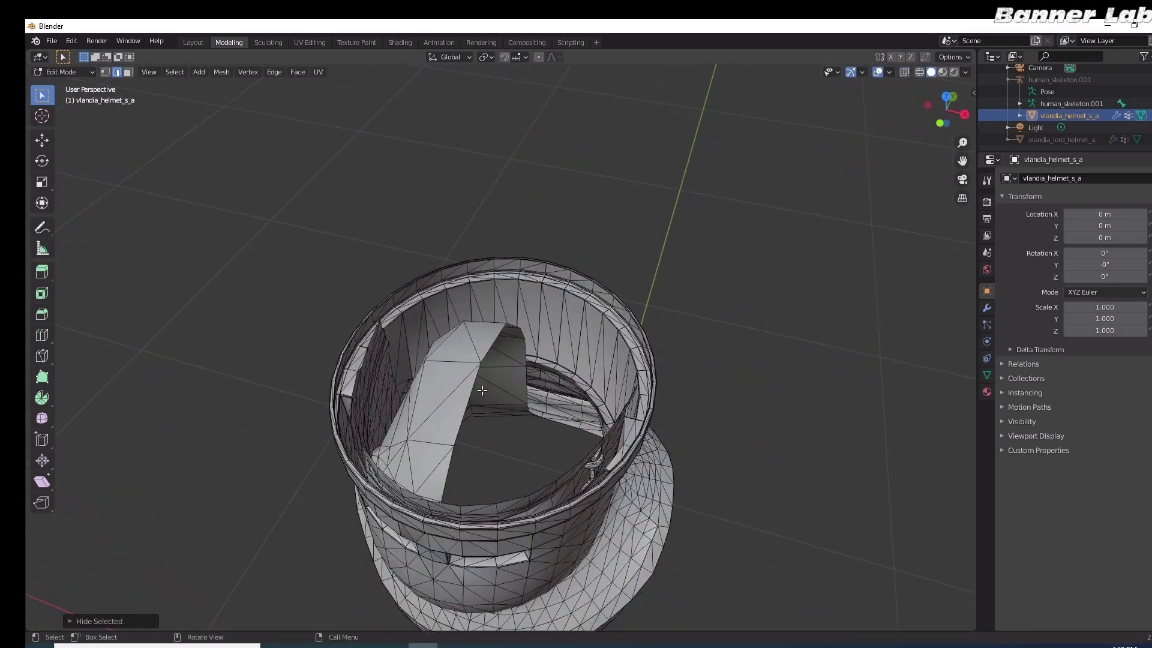
key("l")
key("h")
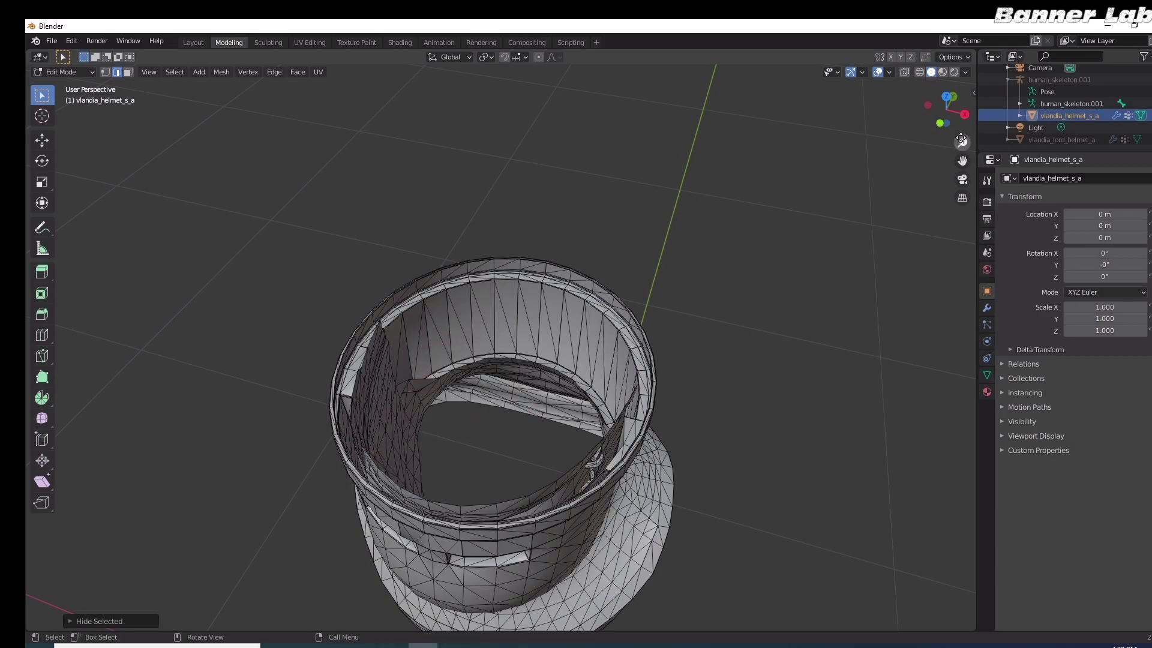
Select the linked outer band segment along one side of the helmet's open rim and delete it.
left_click_drag(954, 117, 873, 141)
scroll(700, 402, "up", 5)
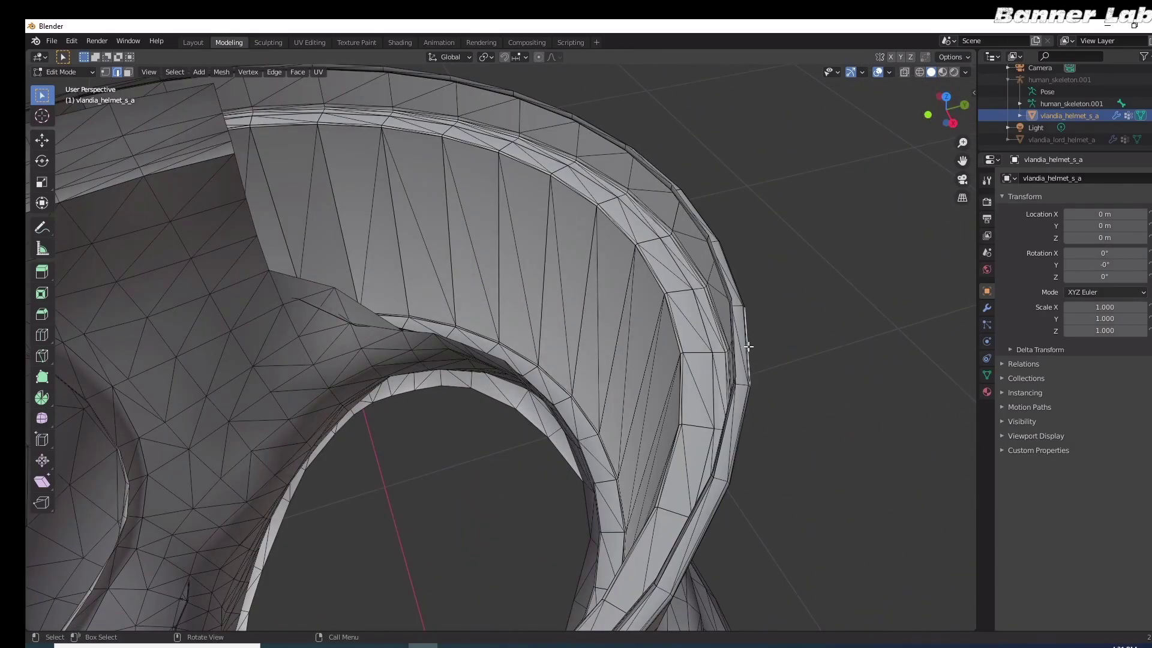
key("ctrl+l")
scroll(748, 346, "down", 5)
middle_click_drag(748, 346, 789, 306)
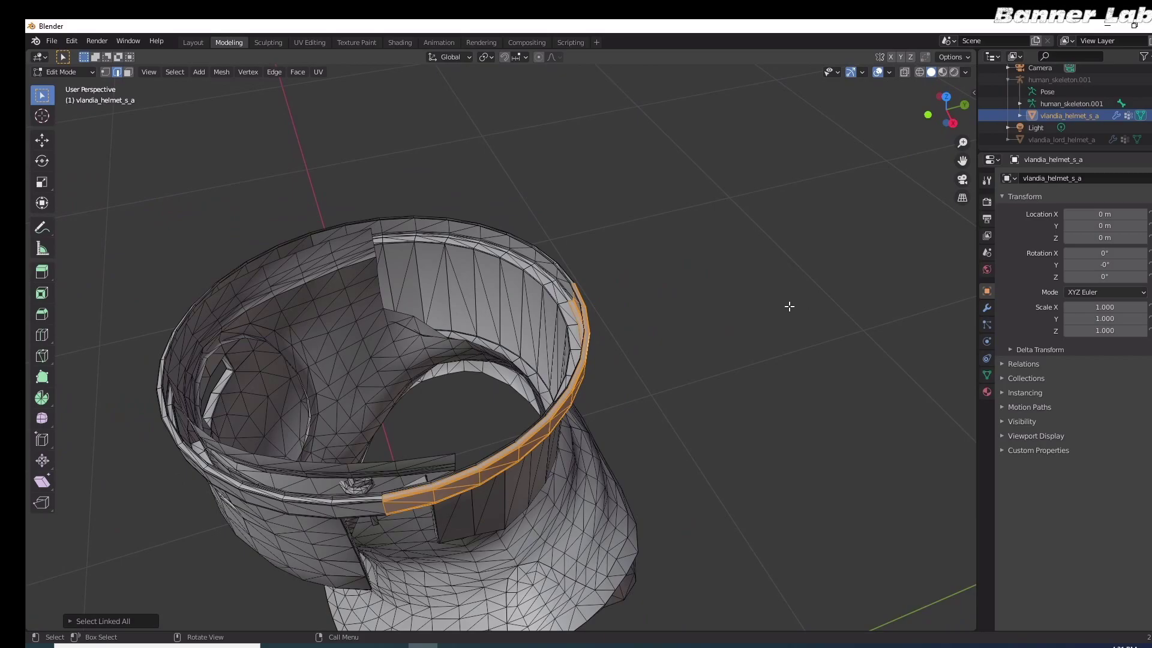
mouse_move(928, 116)
left_mouse_down()
mouse_move(900, 90)
mouse_move(888, 96)
mouse_move(906, 144)
mouse_move(946, 96)
mouse_move(944, 118)
left_mouse_up()
scroll(716, 406, "up", 4)
scroll(765, 395, "down", 3)
key("x")
left_click(895, 119)
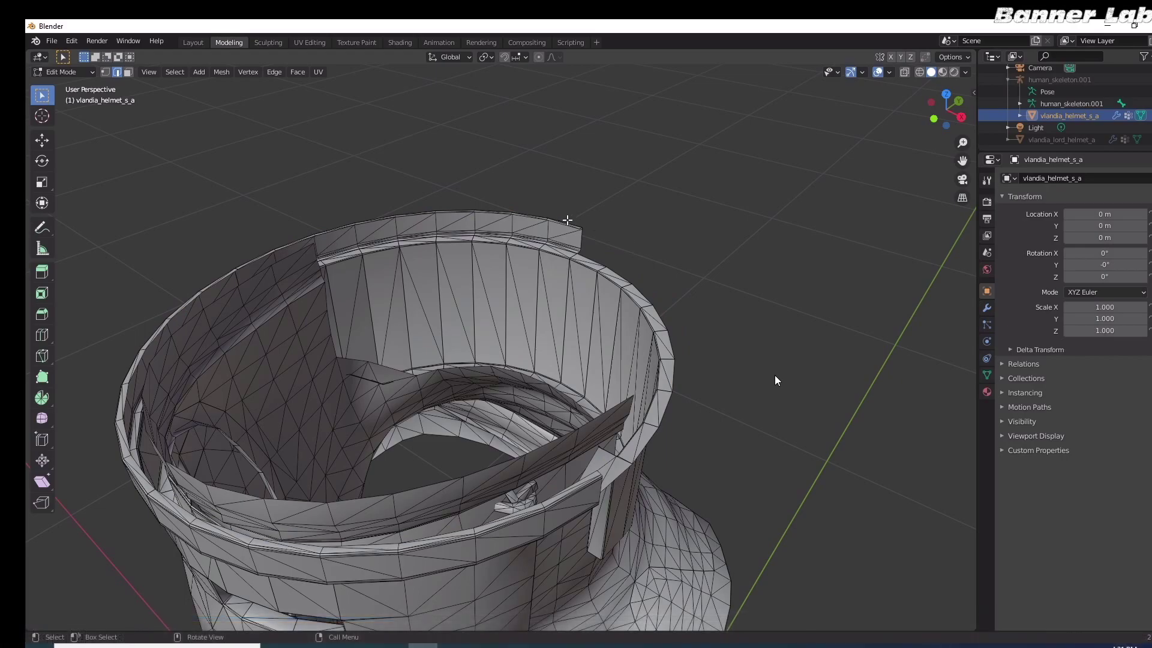
Remove the remaining outer band section behind the helmet's opening and select the linked ring along its upper edge.
key("ctrl+Up")
key("ctrl+Up")
key("ctrl+Up")
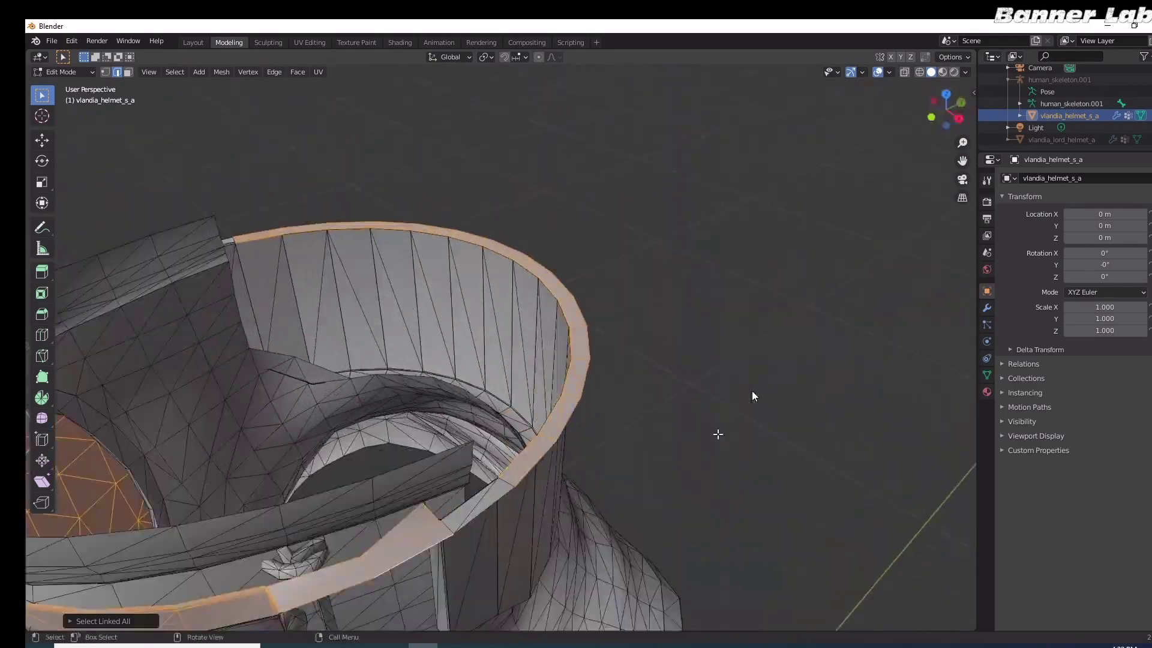
left_click(1150, 140)
left_click_drag(946, 110, 820, 191)
middle_click_drag(820, 190, 744, 300)
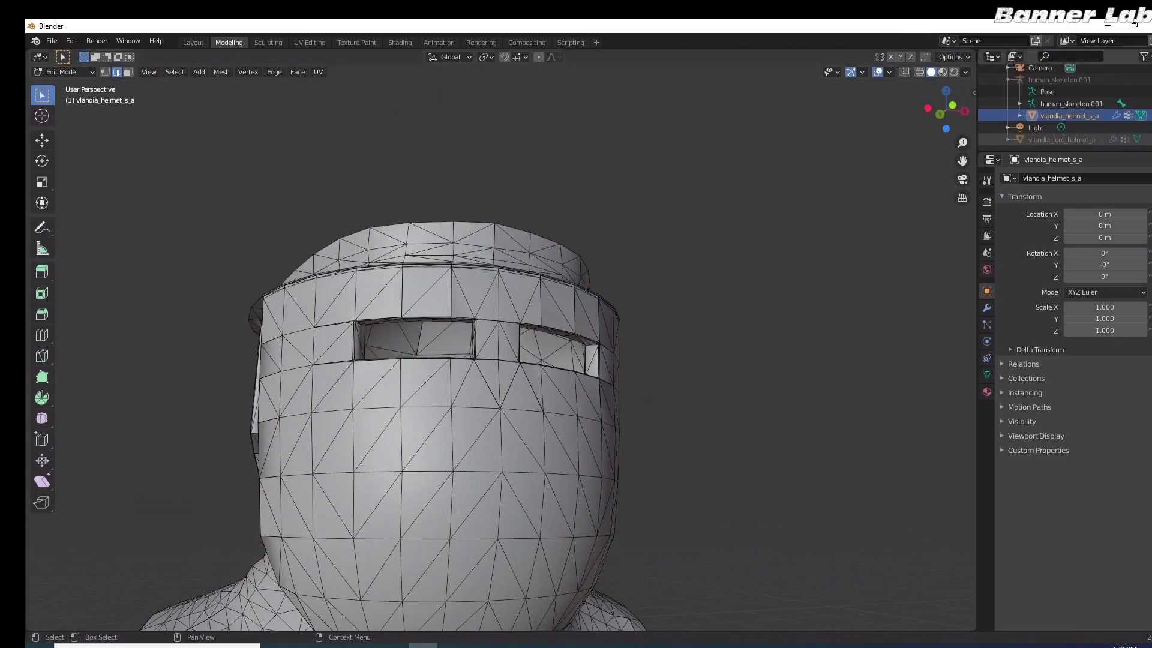
Inspect the opened helmet's side and select an edge of the flat rim beside the overlapping plates.
left_click_drag(948, 111, 978, 120)
scroll(701, 533, "up", 3)
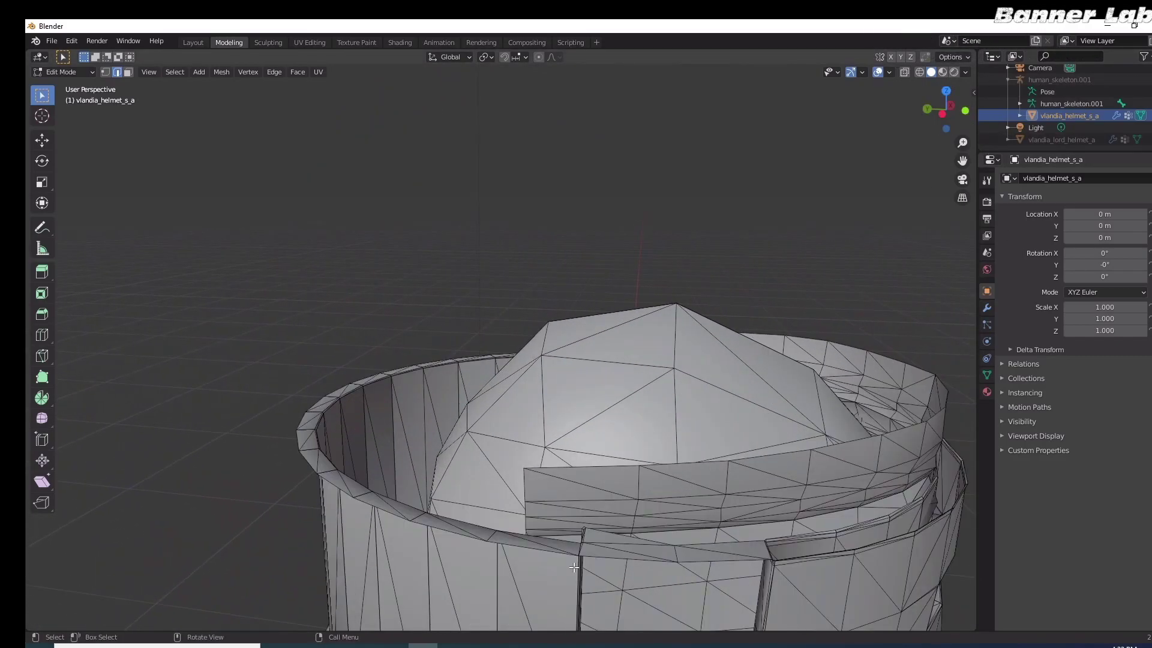
left_click_drag(962, 161, 786, 15)
left_click_drag(948, 111, 950, 147)
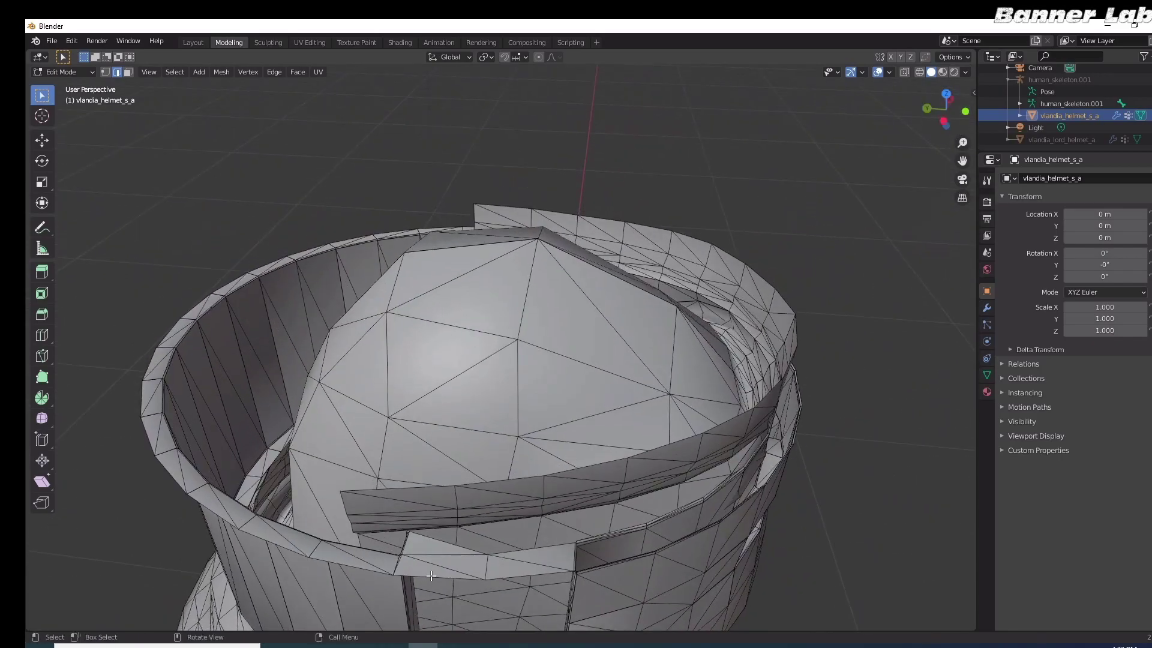
left_click(431, 576)
key("plus")
key("plus")
key("plus")
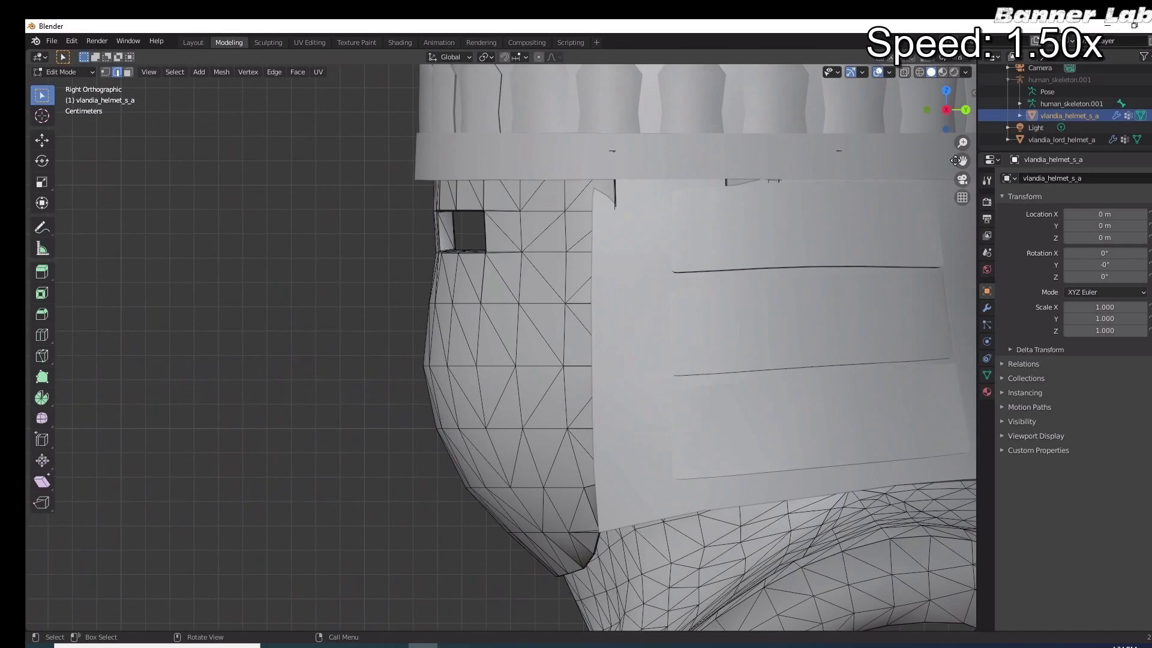
Switch mesh editing from vlandia_helmet_s_a to vlandia_lord_helmet_a, using wireframe shading in the side view.
middle_click_drag(955, 160, 847, 307, "shift")
scroll(847, 307, "up", 1)
key("Tab")
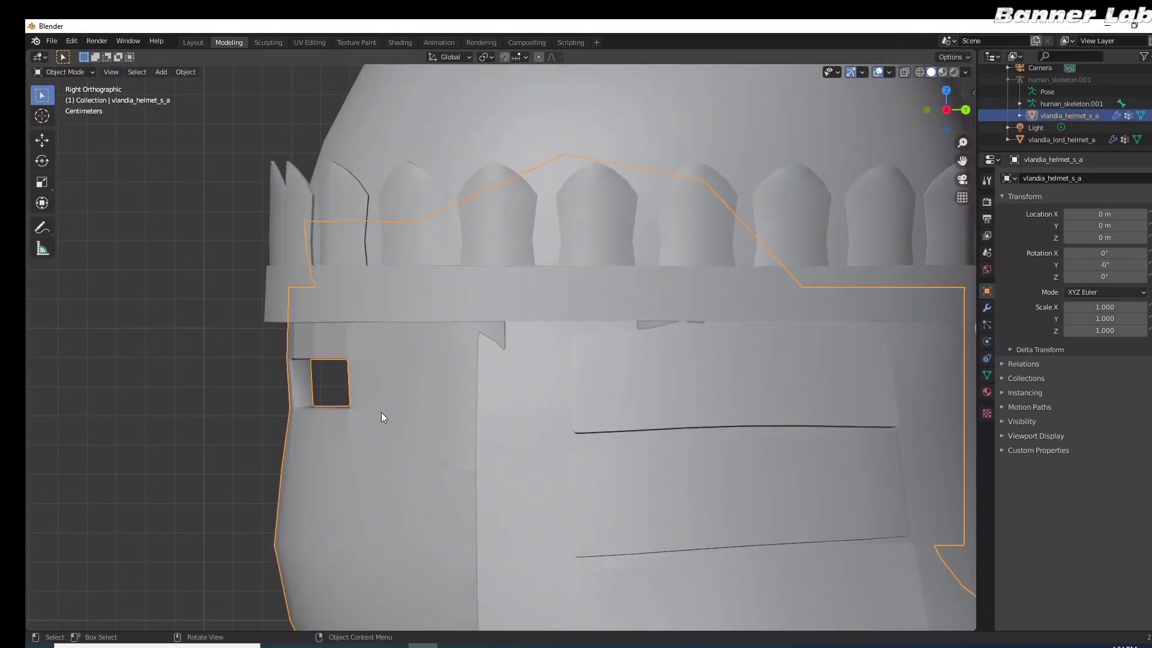
key("z")
left_click(528, 426)
left_click(714, 171)
key("Tab")
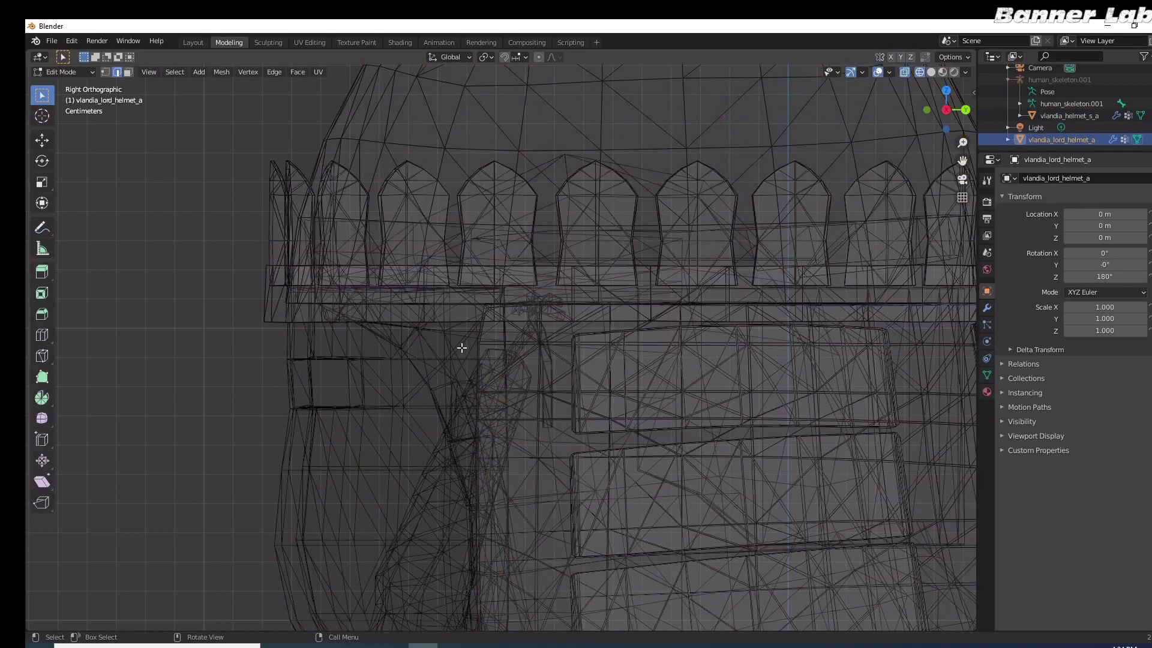
Move the front vertical edge of the lord helmet's side plate, just below the crown band, about 0.0097 m backward.
key("g")
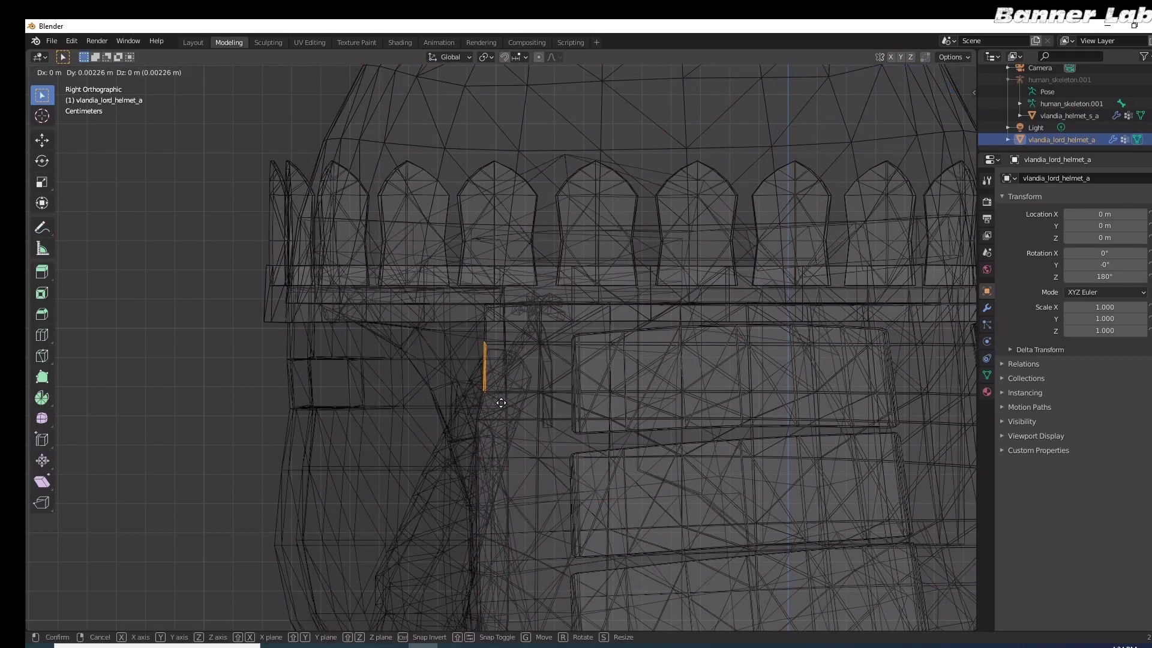
key("z")
left_click(529, 402)
key("z")
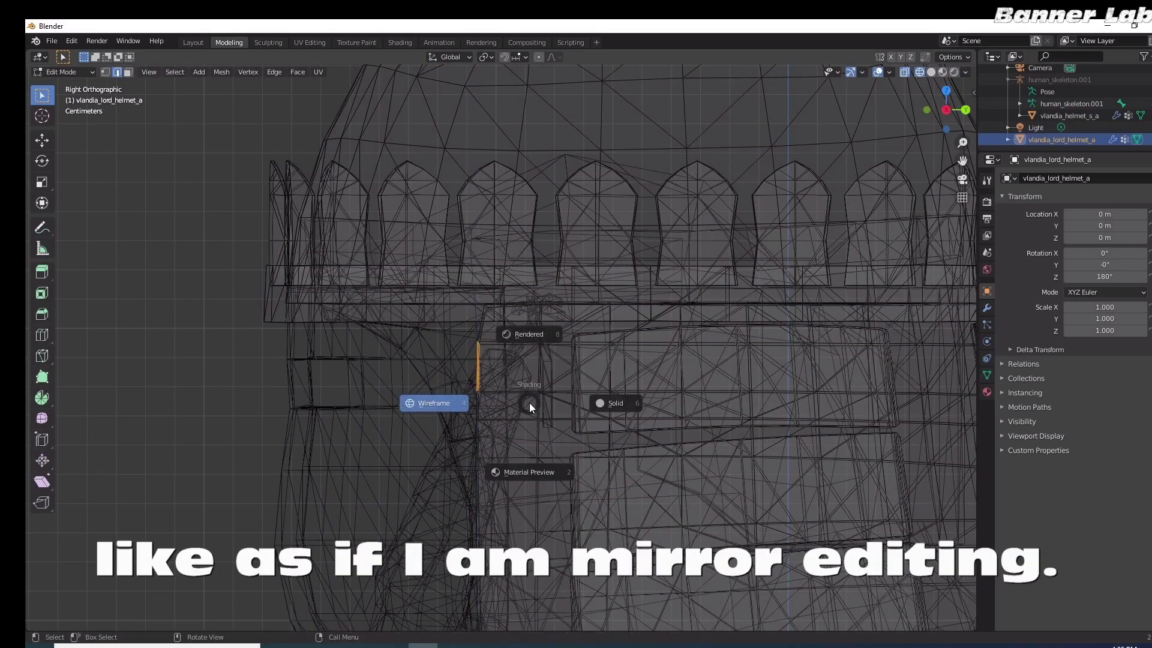
left_click(583, 406)
key("g")
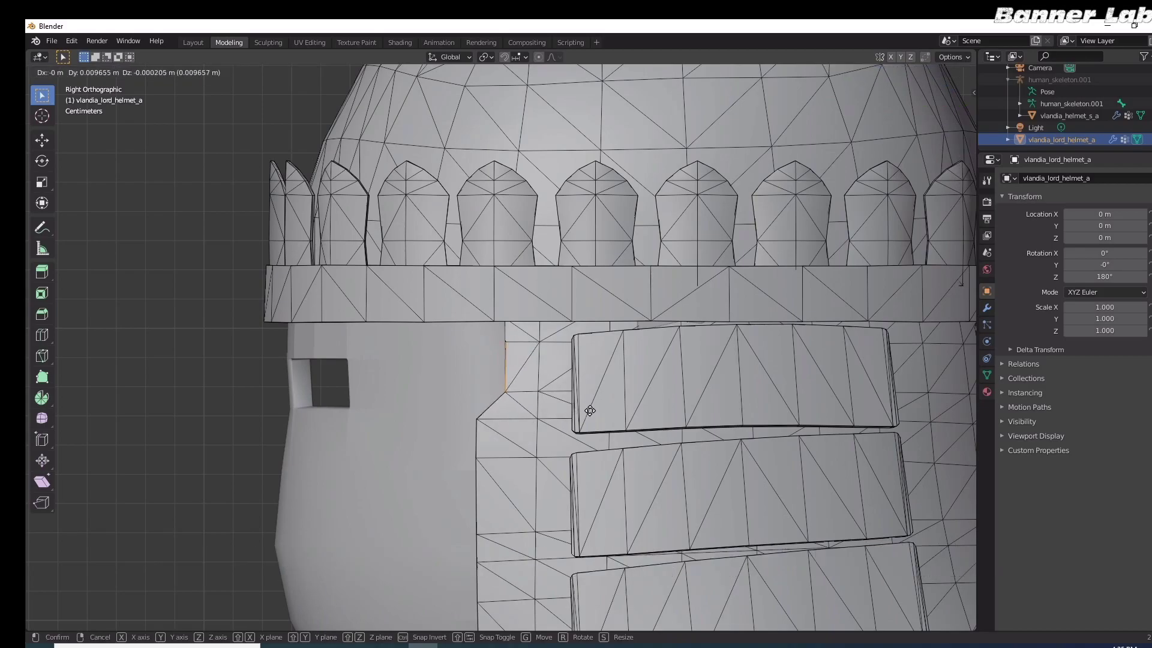
left_click(589, 411)
middle_click_drag(590, 411, 903, 225)
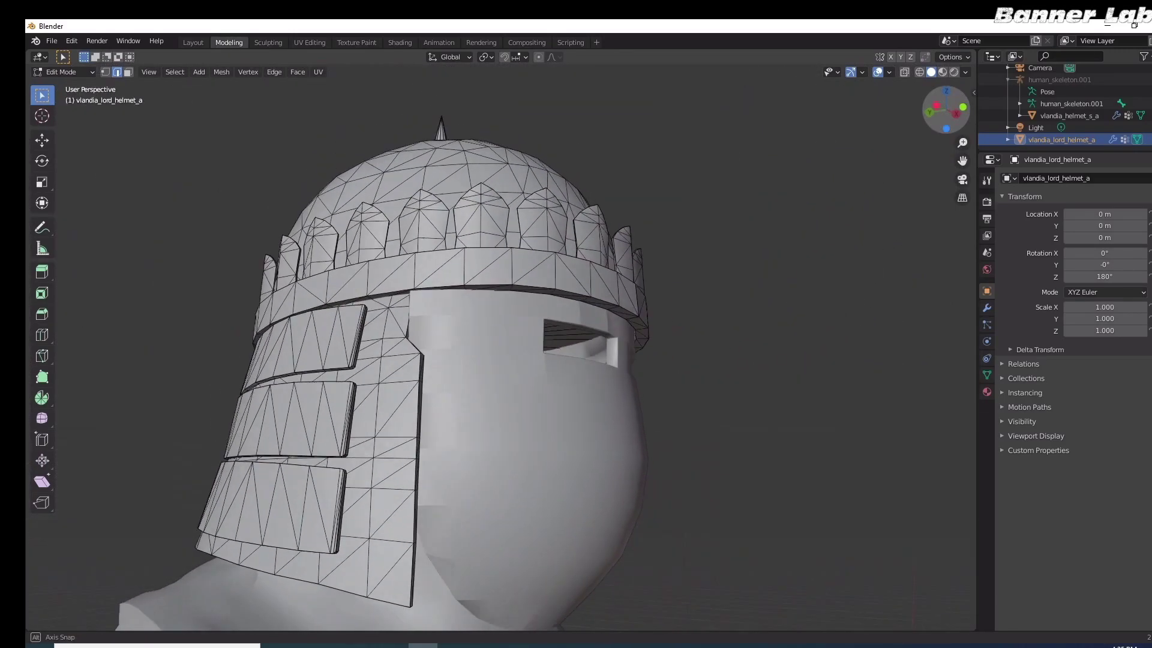
Return to Object Mode, show the helmet from the front and save the file as Vlandia_helmet_combined.blend in Documents.
left_click_drag(946, 110, 864, 165)
scroll(872, 344, "down", 3)
key("Tab")
left_click(884, 110)
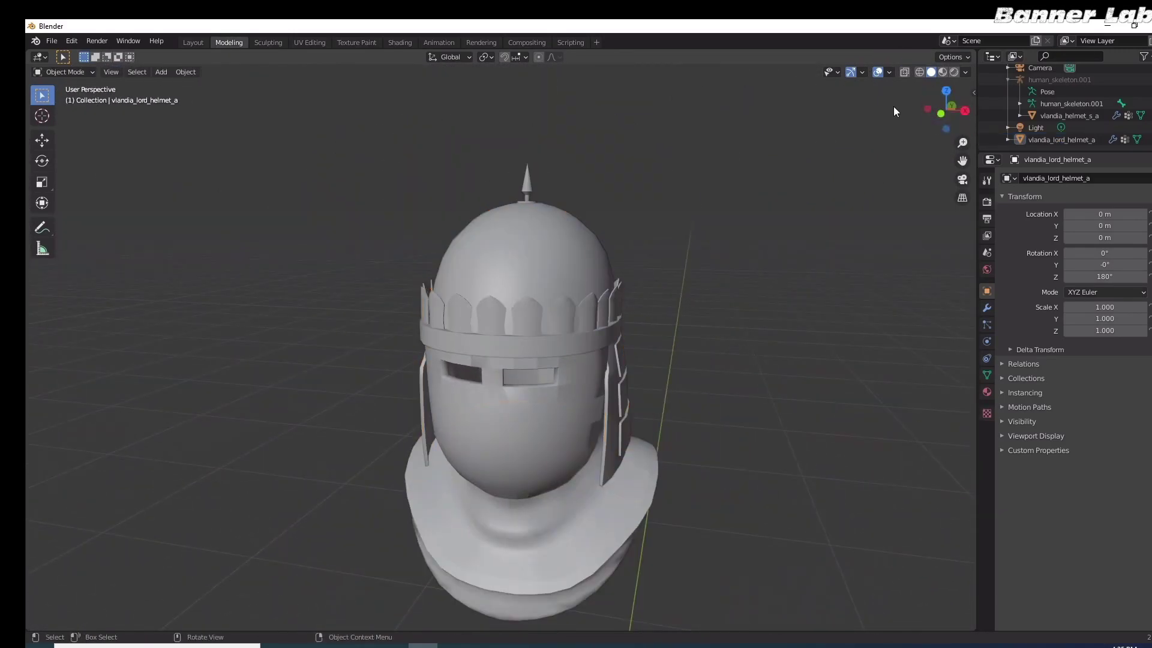
middle_click_drag(884, 108, 961, 170)
left_click(945, 109)
left_click(52, 40)
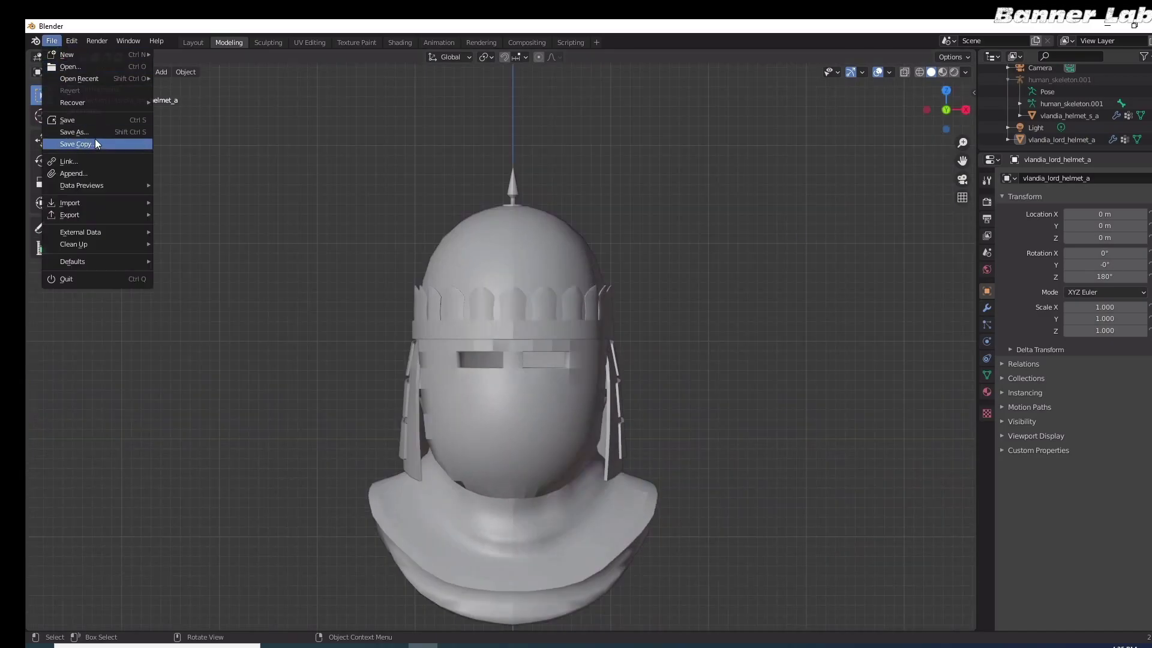
left_click(85, 121)
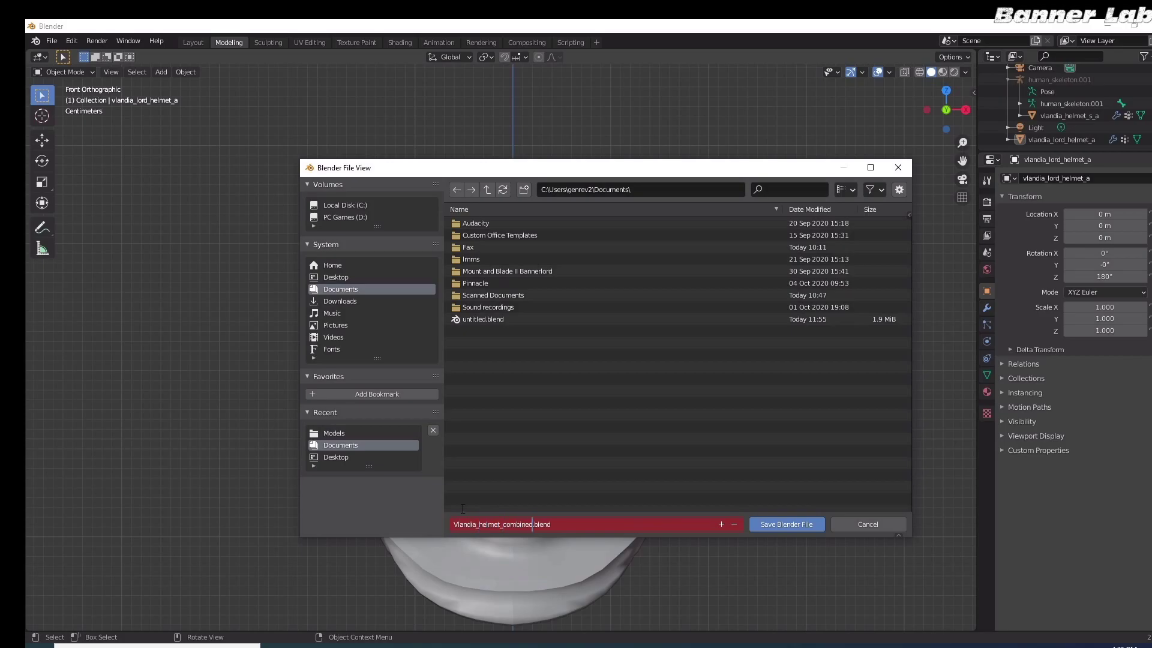
left_click(781, 523)
Select both helmets with vlandia_helmet_s_a active and join them into one object.
left_click(535, 490)
left_click(599, 500, "shift")
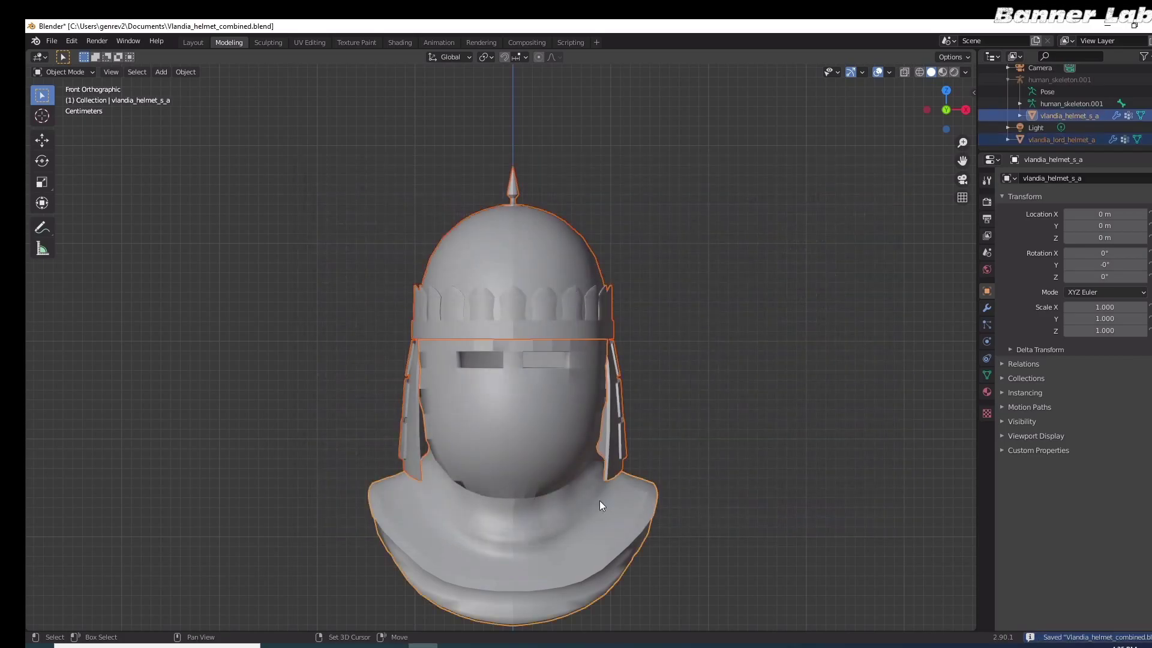
scroll(600, 501, "down", 1)
key("ctrl+j")
left_click(832, 424)
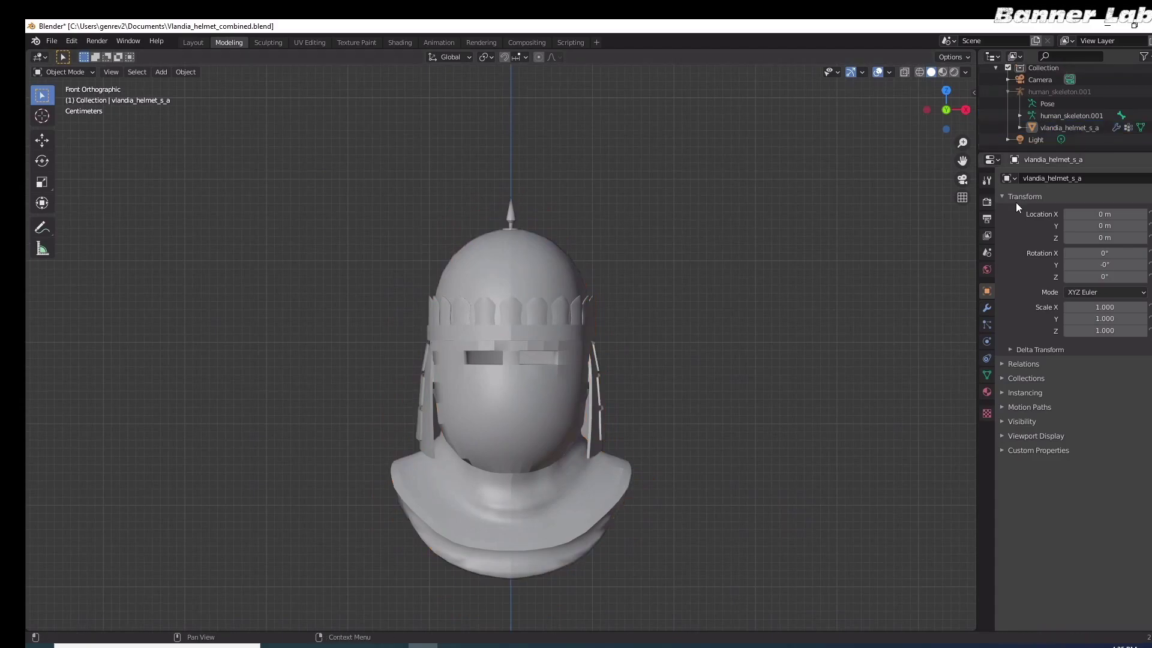
Unhide the human_skeleton.001 armature beneath the joined helmet and clear the selection.
left_click(1062, 128)
left_click(1057, 118)
scroll(1057, 117, "up", 1)
scroll(924, 180, "down", 2)
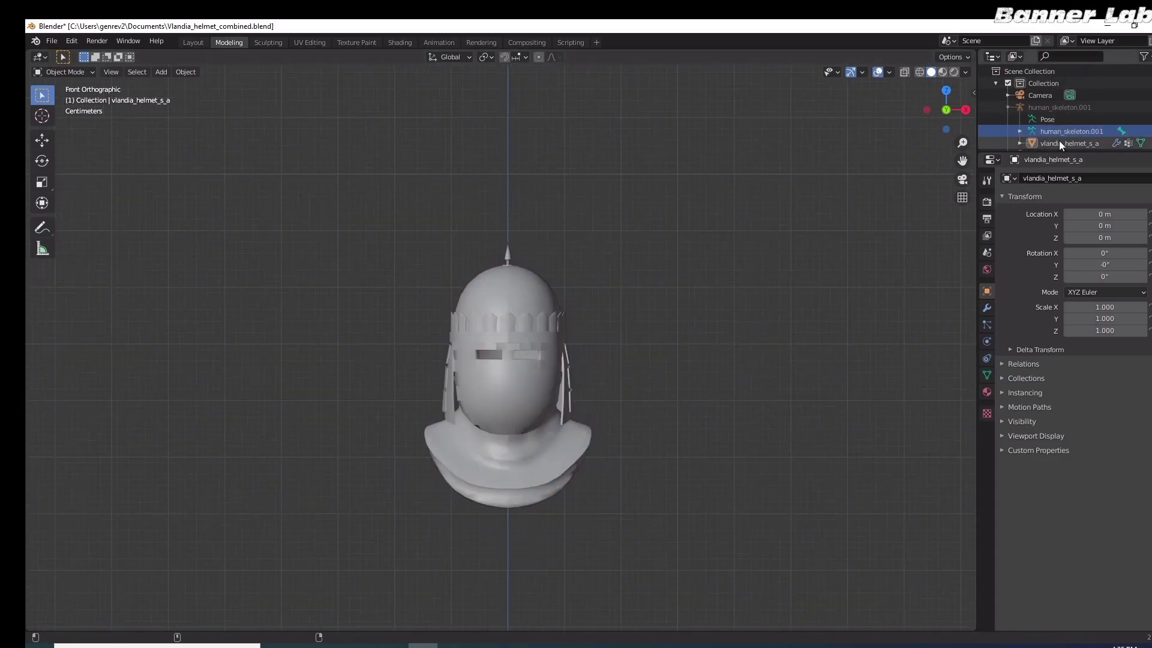
scroll(786, 284, "down", 1)
key("alt+h")
scroll(785, 283, "down", 4)
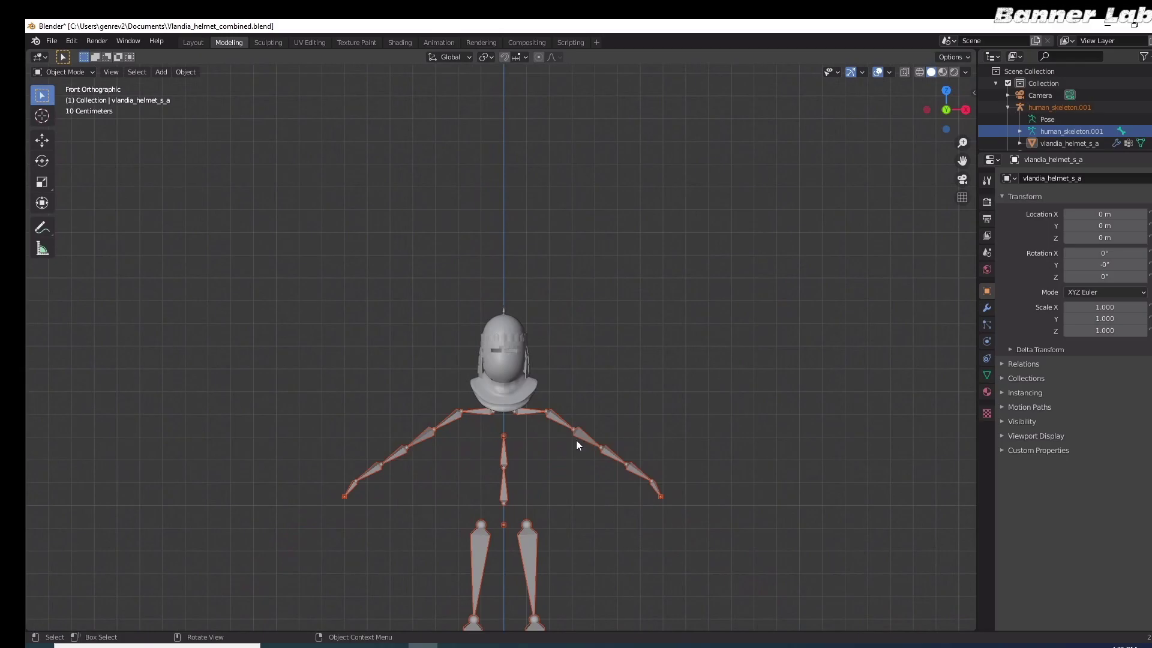
scroll(660, 413, "up", 7)
left_click_drag(955, 123, 964, 44)
left_click(473, 489)
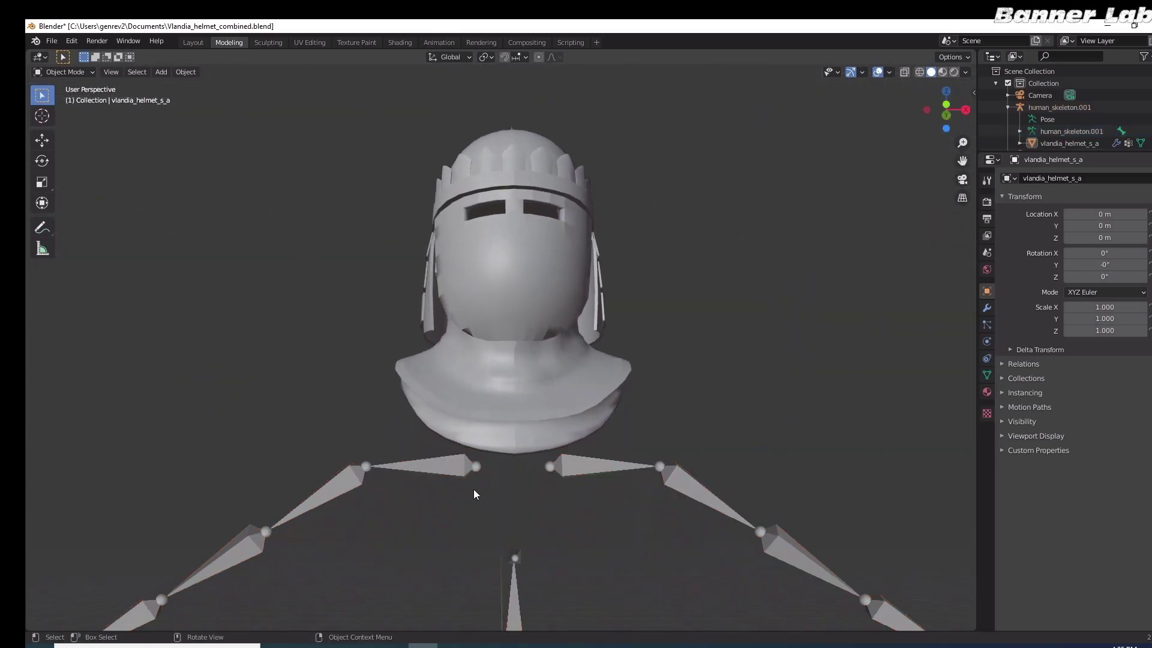
Put the human_skeleton.001 armature into Pose Mode and trial-rotate the r_clavicle and l_clavicle bones to check the collar's deformation, cancelling each rotation.
left_click(448, 466)
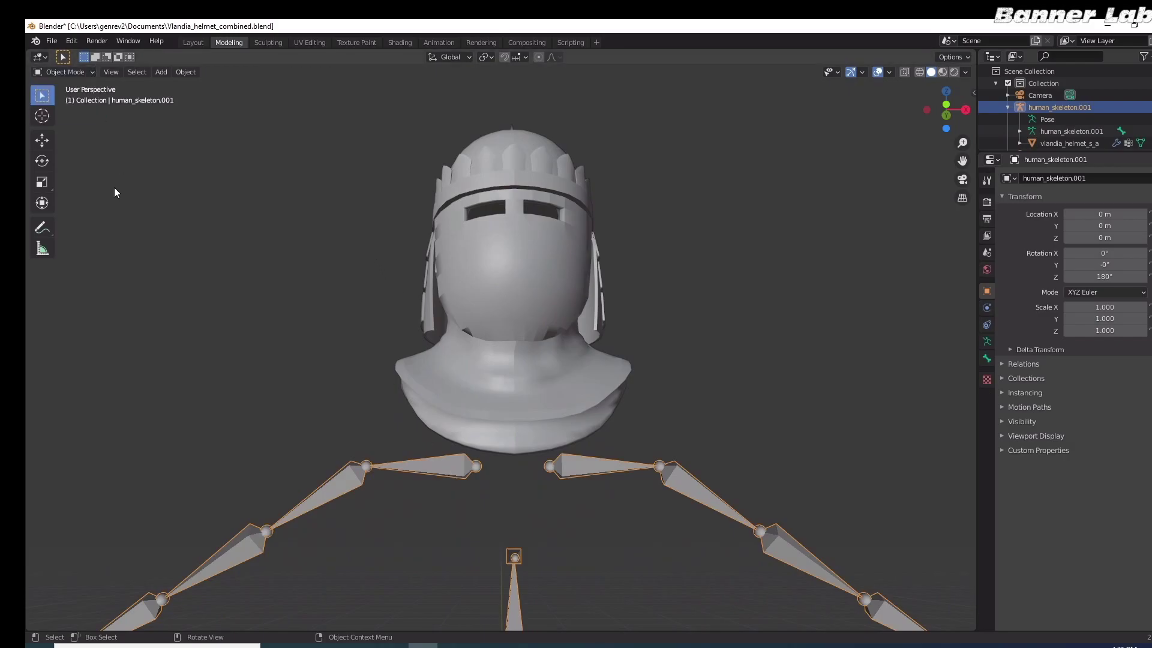
left_click(172, 128)
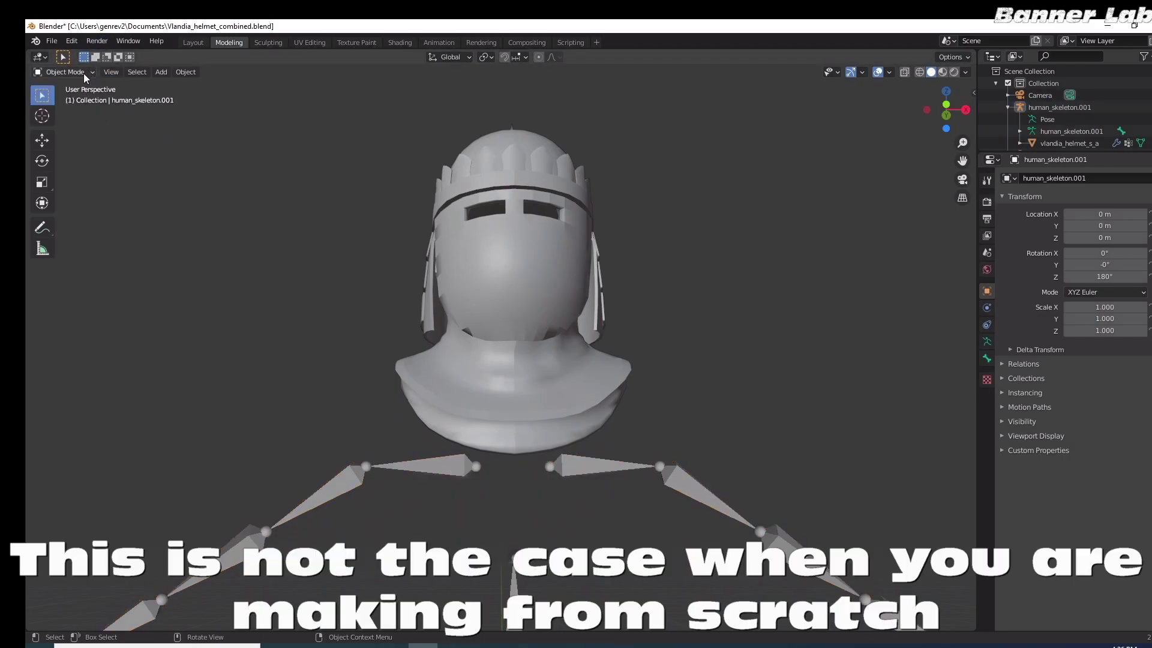
left_click(65, 72)
left_click(66, 112)
left_click(438, 457)
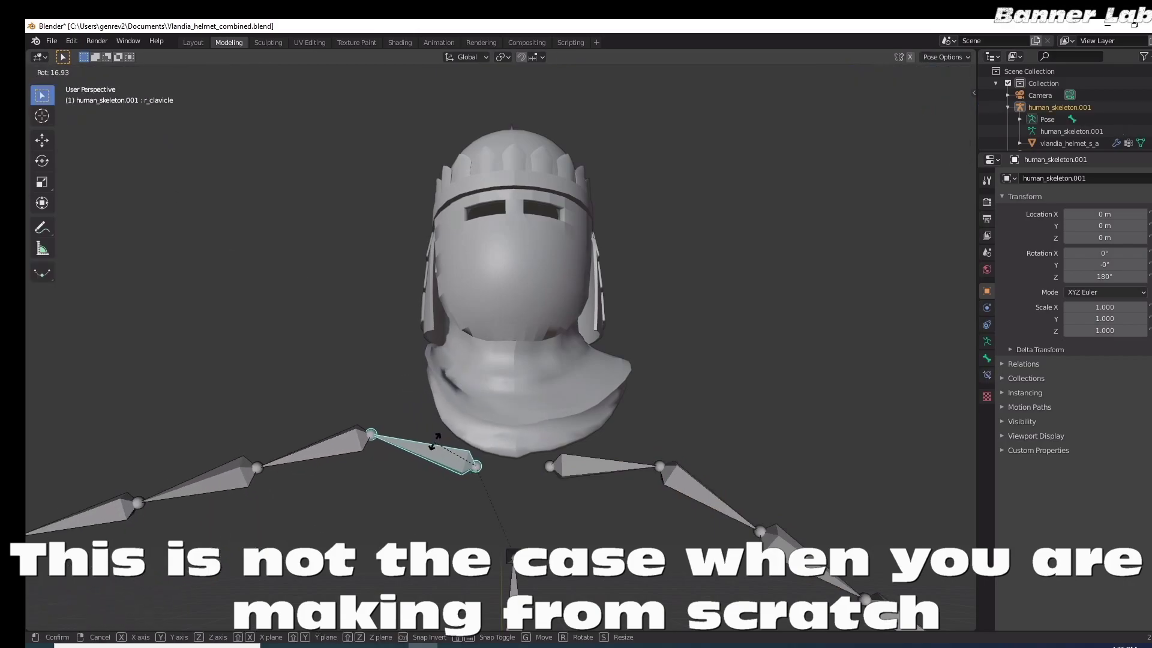
key("r")
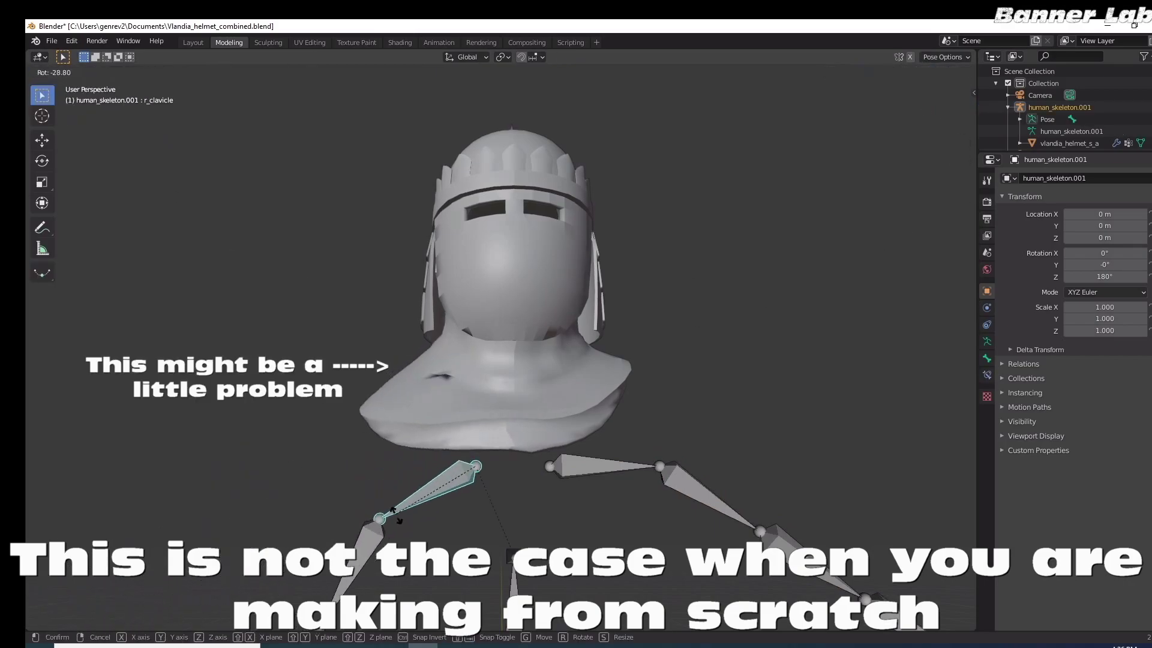
right_click(333, 489)
left_click(617, 469)
key("r")
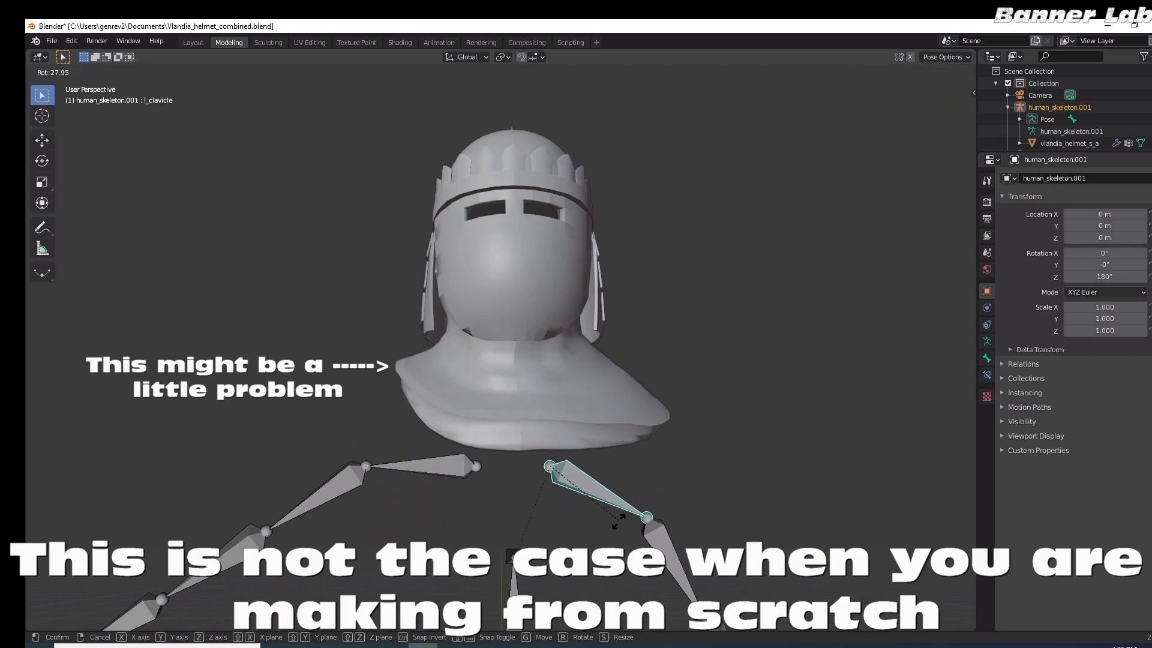
key("Escape")
Trial-rotate the neck and head bones to check how the helmet follows them, cancelling each rotation.
left_click_drag(944, 108, 945, 90)
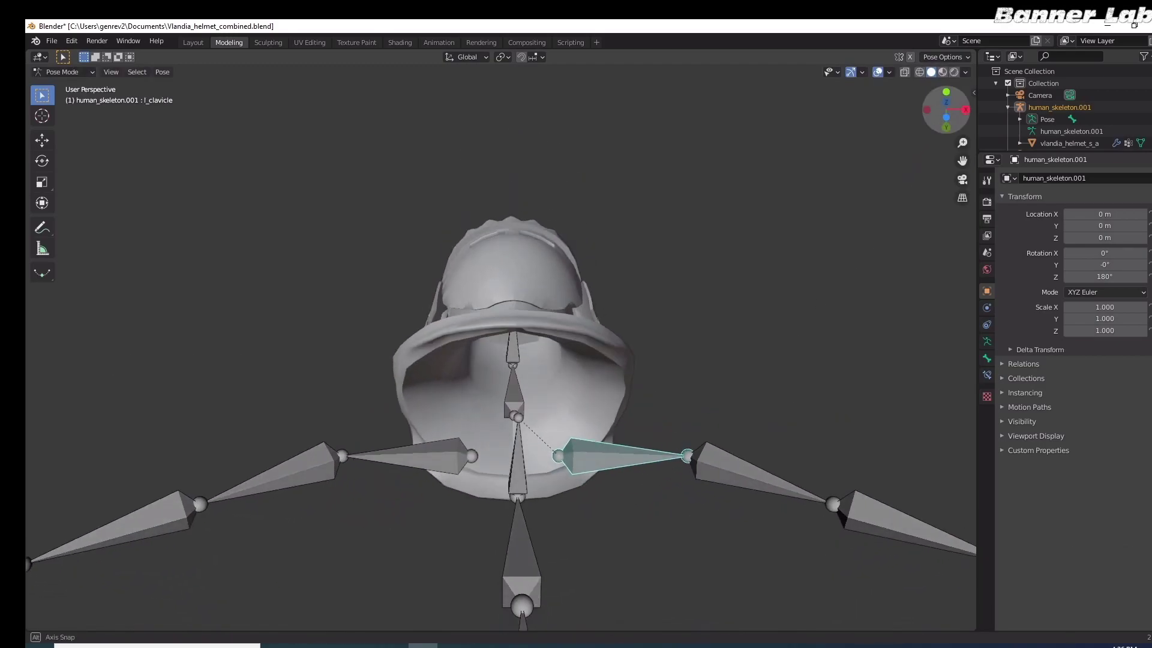
left_click(517, 384)
key("r")
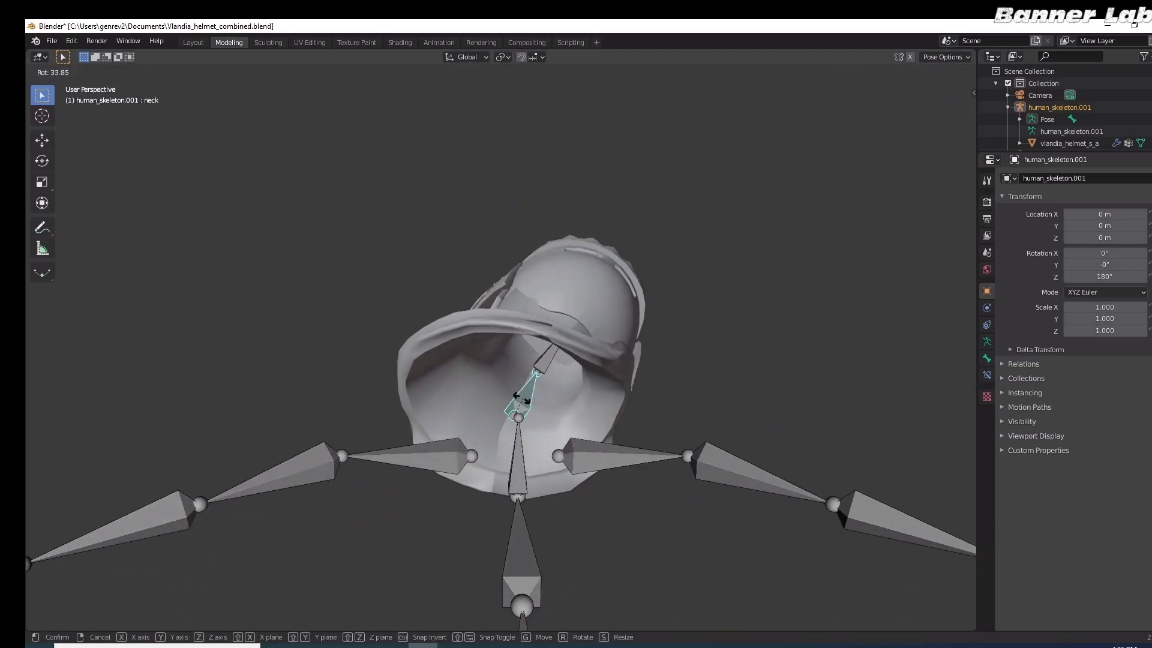
key("Escape")
left_click(519, 351)
key("r")
key("Escape")
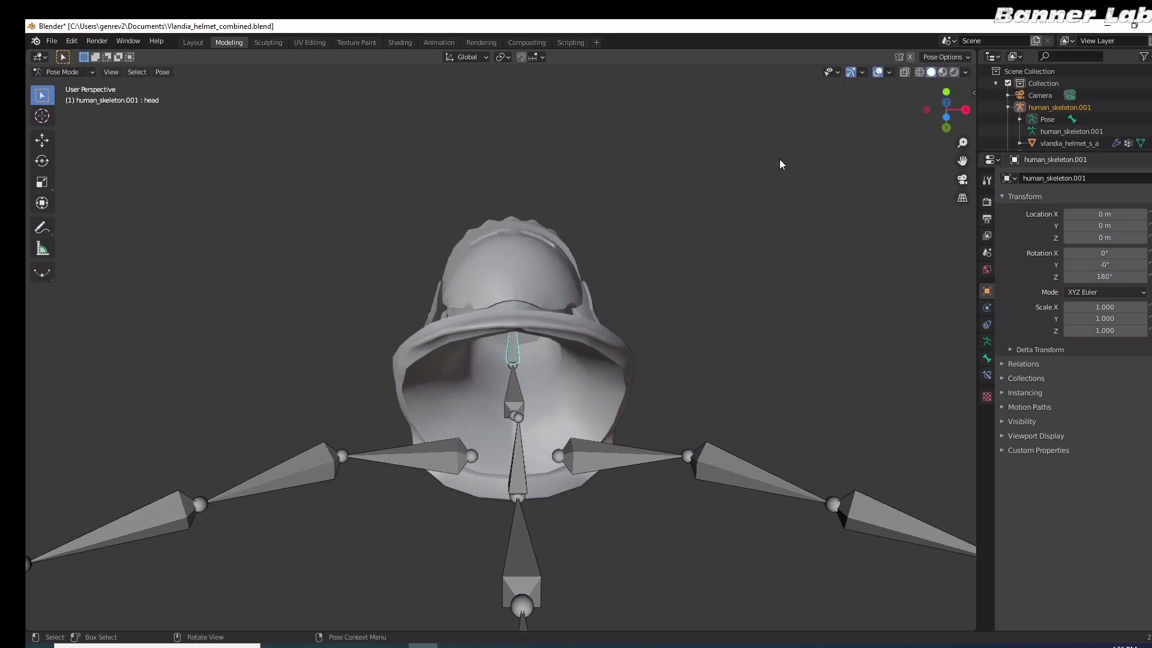
Rename the joined helmet object as vlandia_helmet_s_e.
left_click_drag(931, 103, 866, 233)
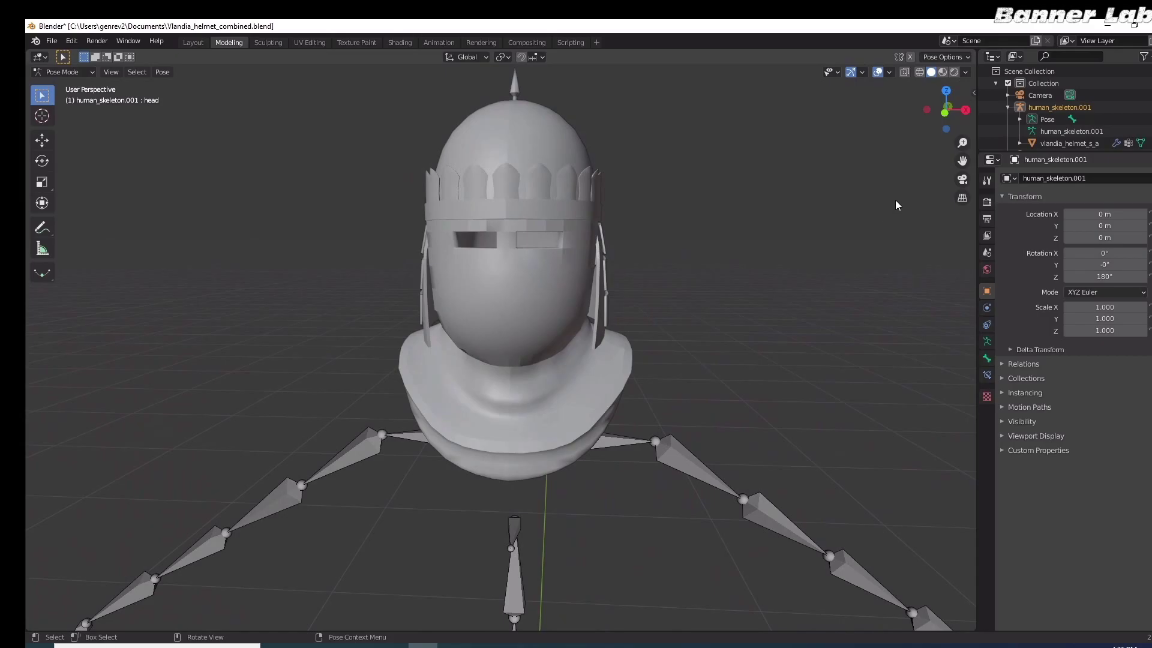
scroll(841, 251, "down", 5)
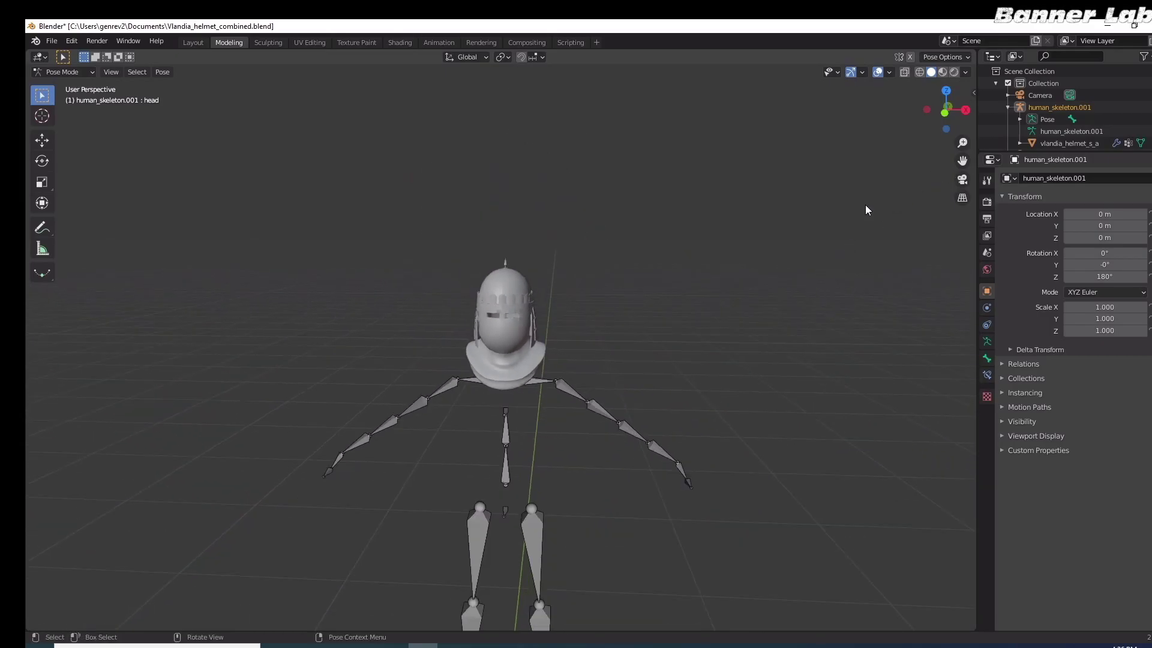
mouse_move(935, 108)
left_mouse_down()
mouse_move(953, 120)
mouse_move(936, 109)
left_mouse_up()
scroll(711, 247, "up", 4)
scroll(713, 252, "up", 2)
scroll(1070, 114, "down", 1)
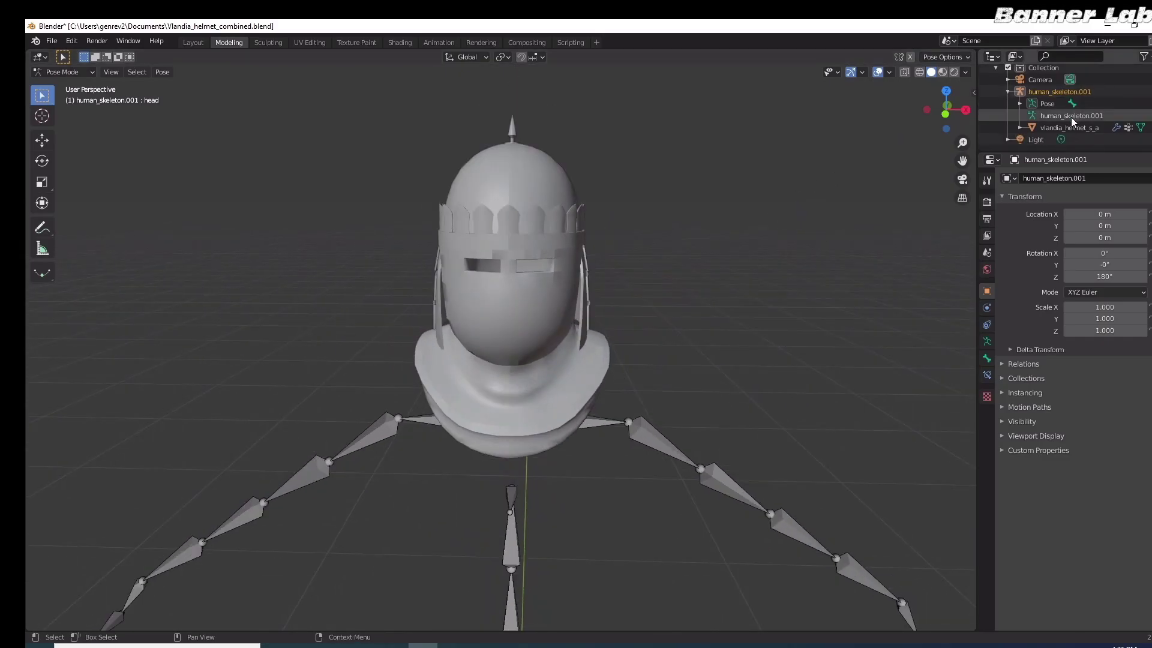
double_click(1073, 130)
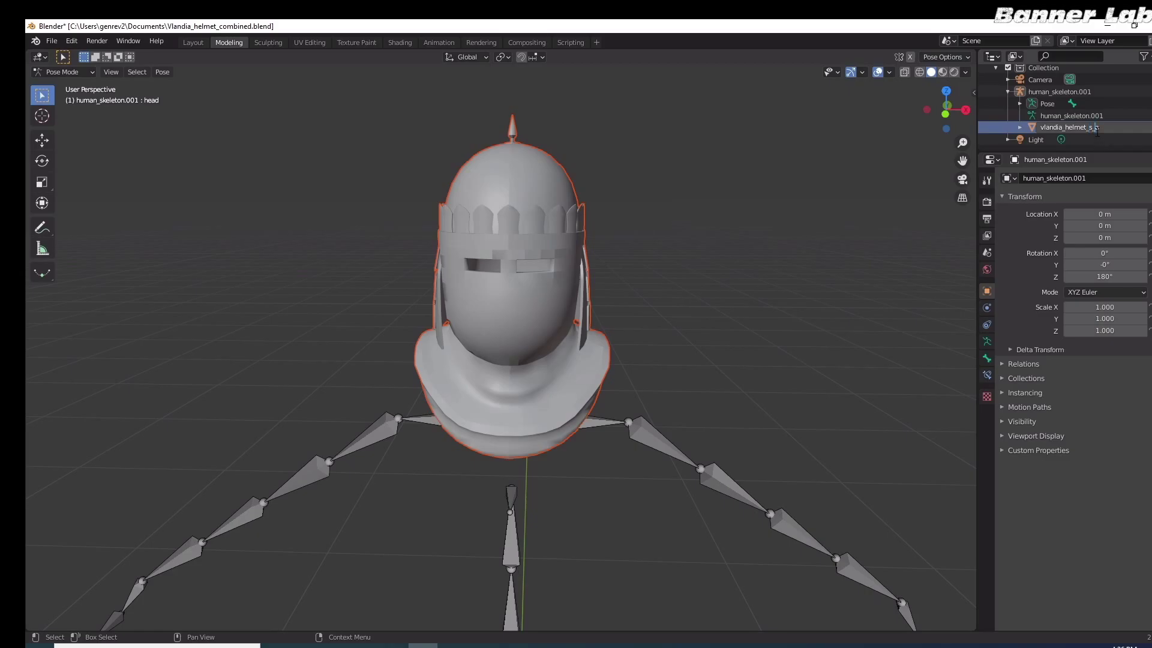
key("Return")
scroll(1093, 124, "up", 1)
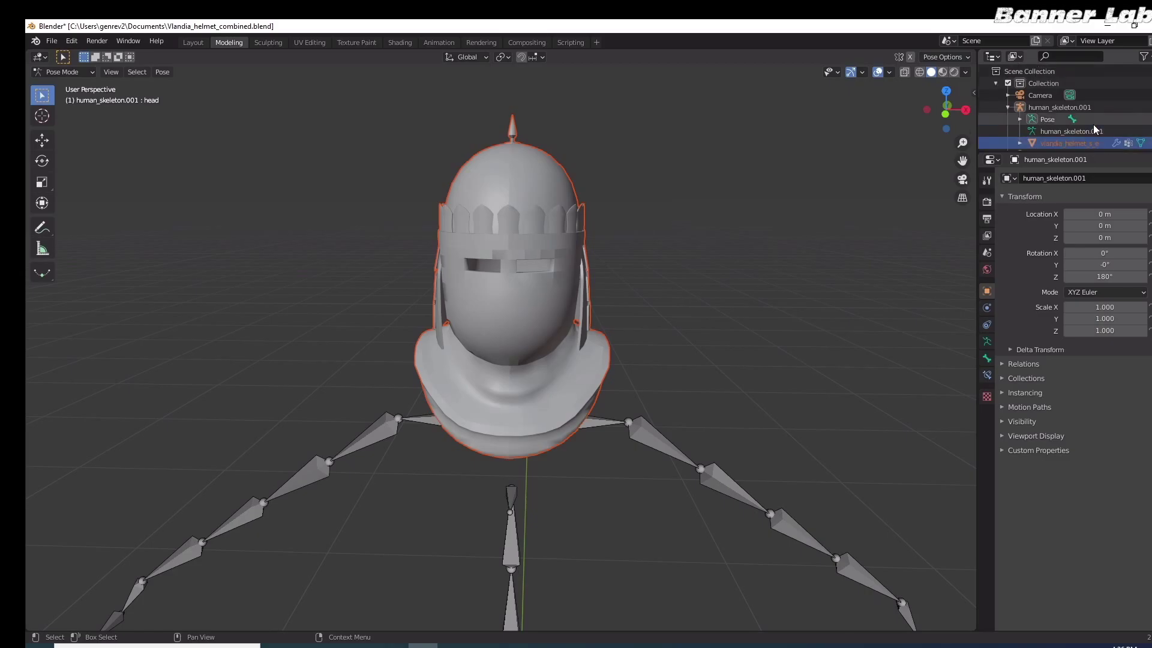
Rename both the armature object and its armature data as human_skeleton_nofused.
left_click(1071, 109)
double_click(1072, 110)
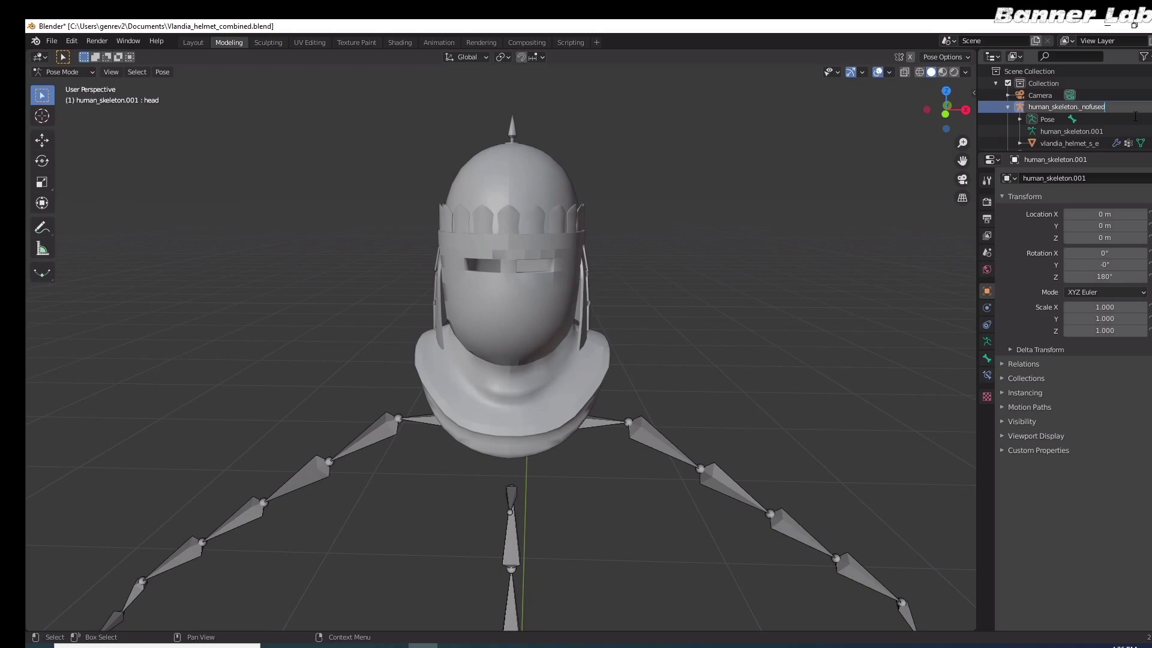
left_click(1077, 133)
double_click(1089, 132)
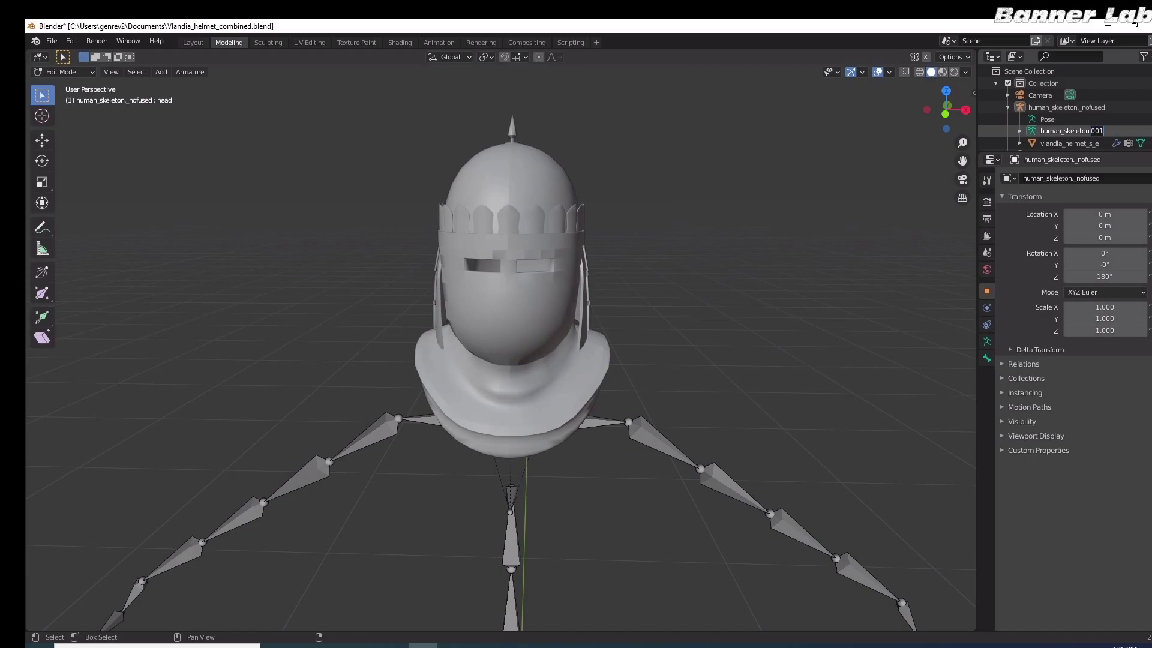
key("BackSpace")
key("BackSpace")
key("BackSpace")
type("_nofused")
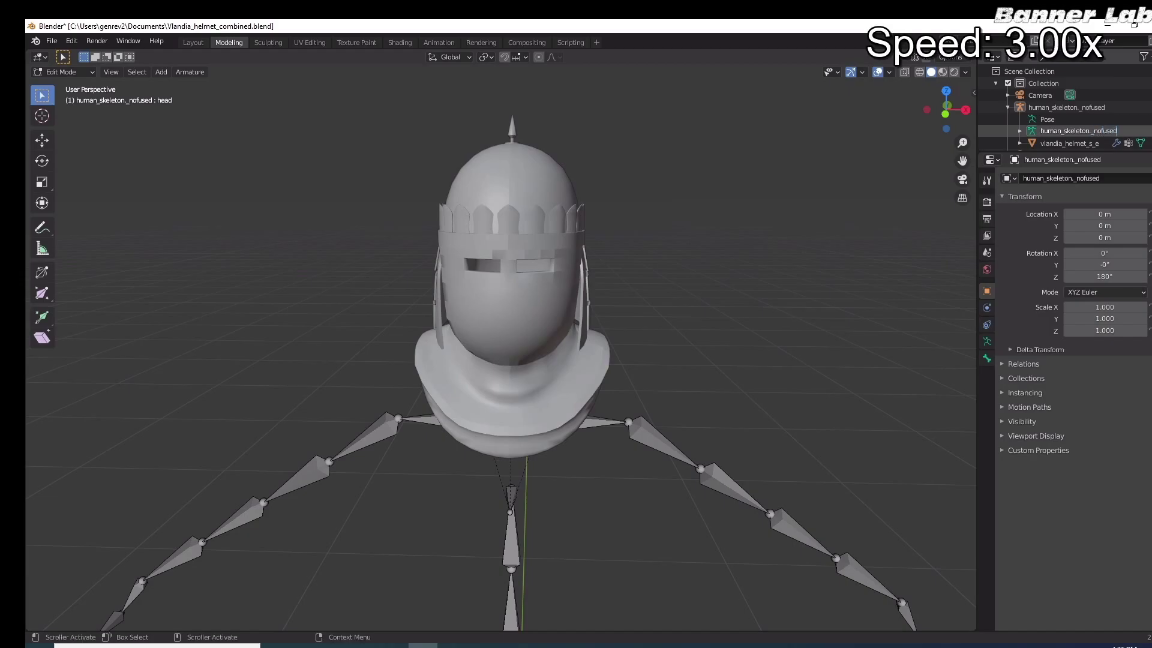
Expand the helmet object's hierarchy and rename its mesh data as vlandia_helmet_s_e.
scroll(1119, 112, "down", 1)
left_click(1020, 128)
scroll(1023, 130, "down", 1)
double_click(1109, 117)
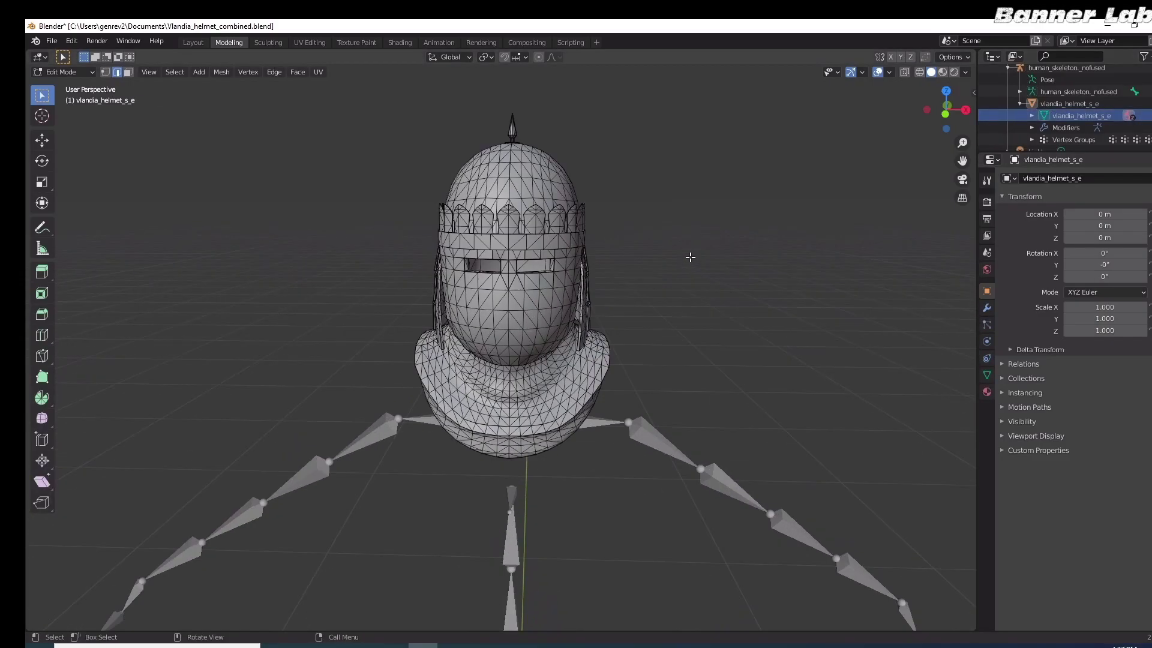
Export the helmet and skeleton in FBX format to the Desktop as Vlandia_helmet_combined.fbx.
left_click(51, 41)
mouse_move(128, 220)
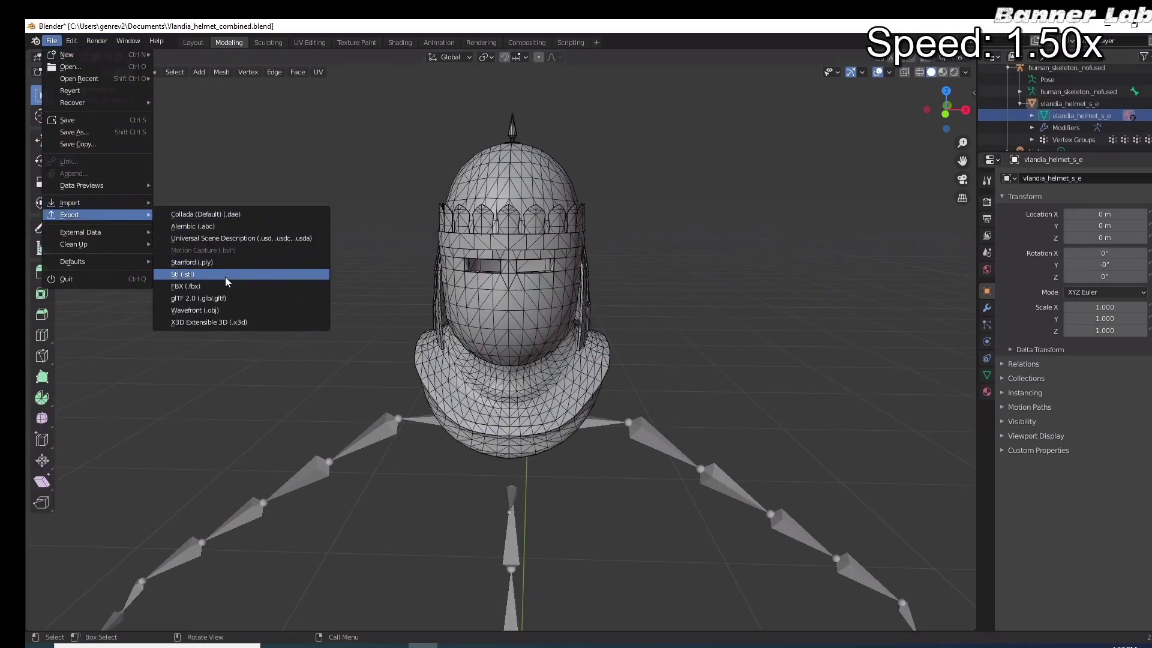
left_click(198, 286)
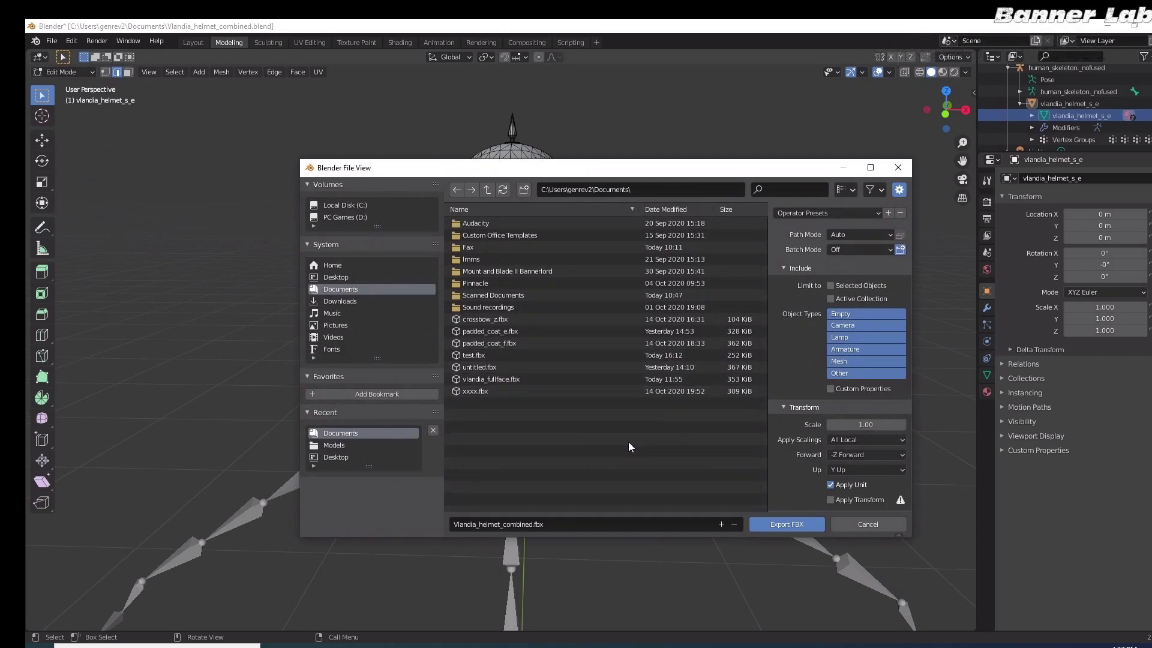
left_click(350, 276)
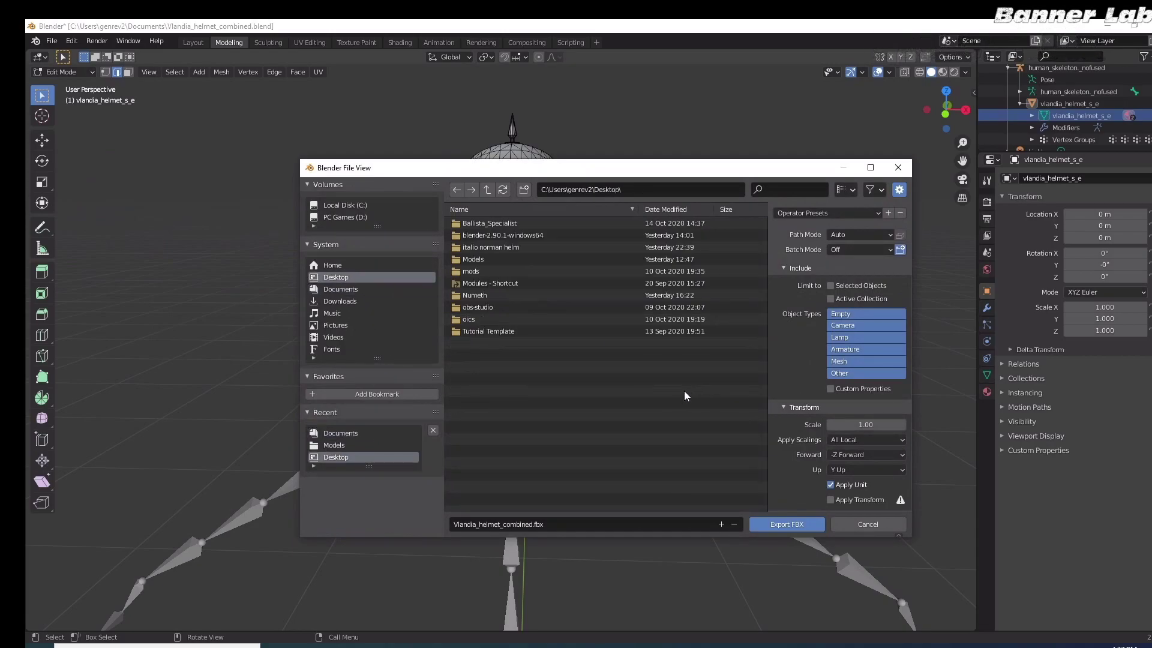
scroll(858, 463, "down", 2)
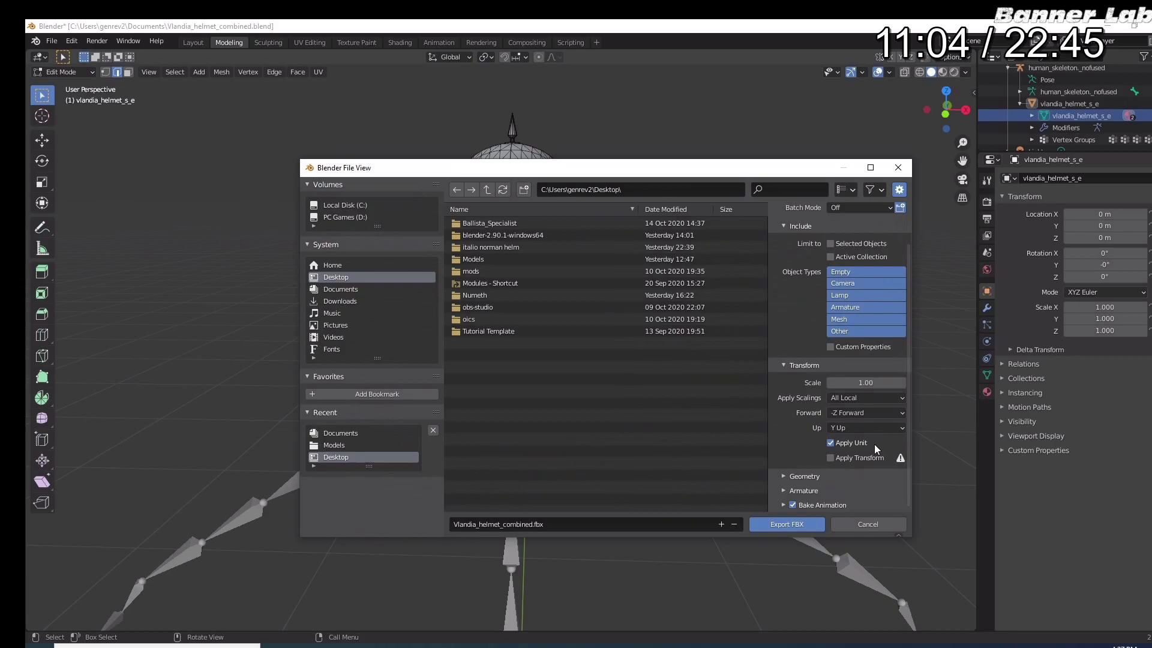
scroll(868, 468, "down", 2)
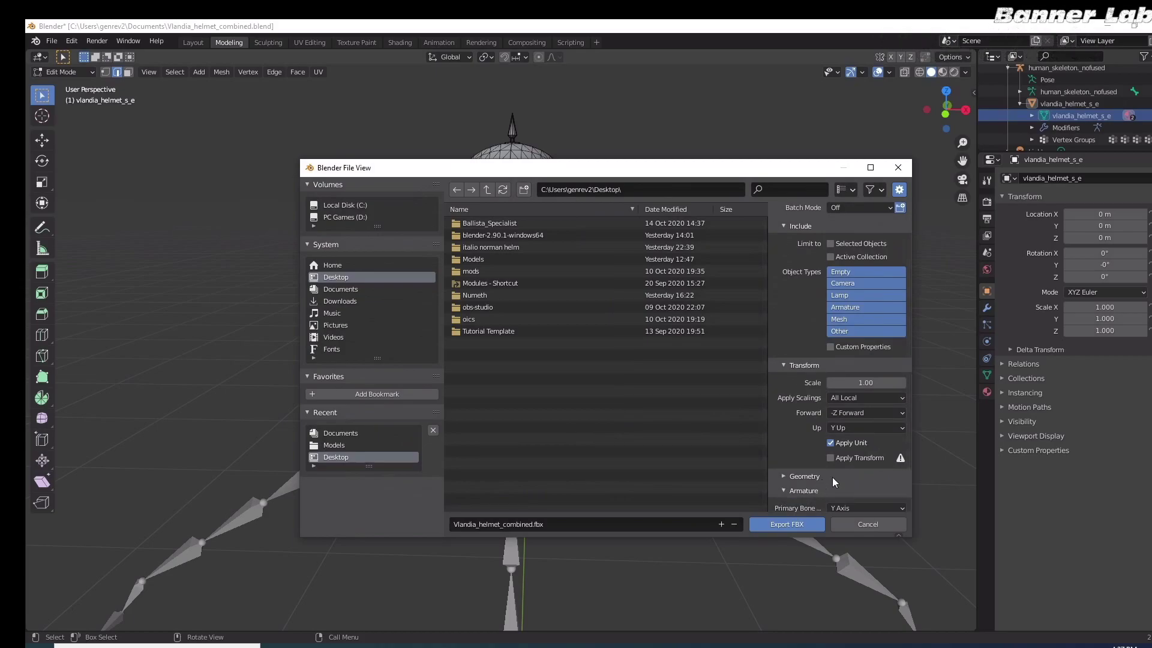
scroll(832, 477, "down", 5)
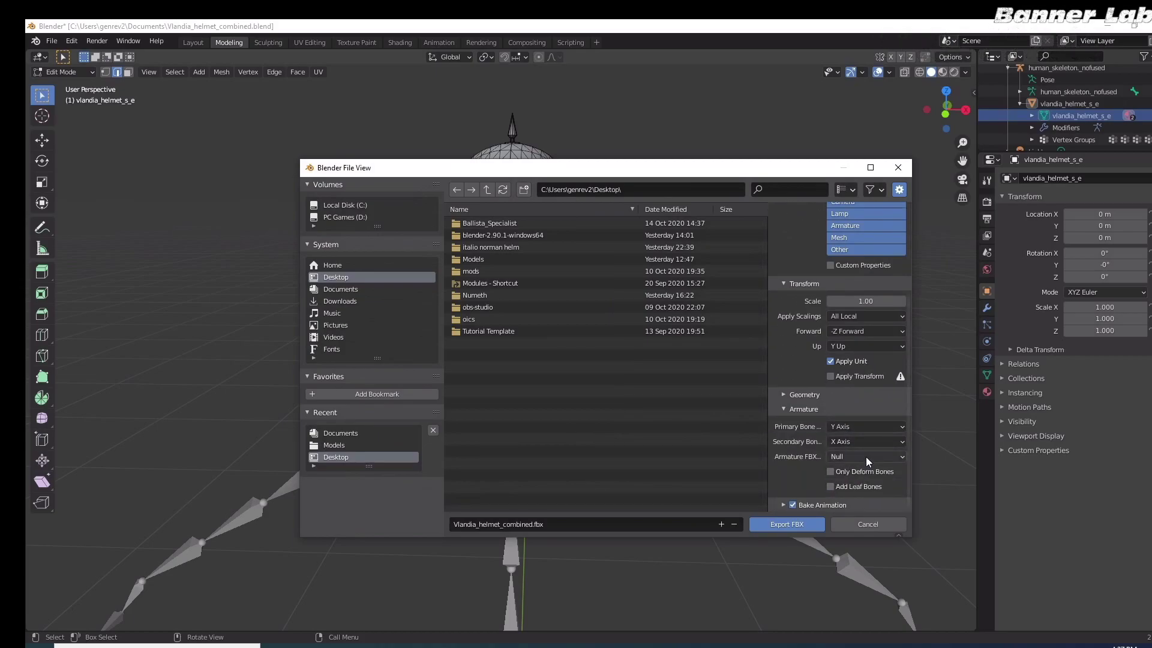
scroll(866, 456, "up", 8)
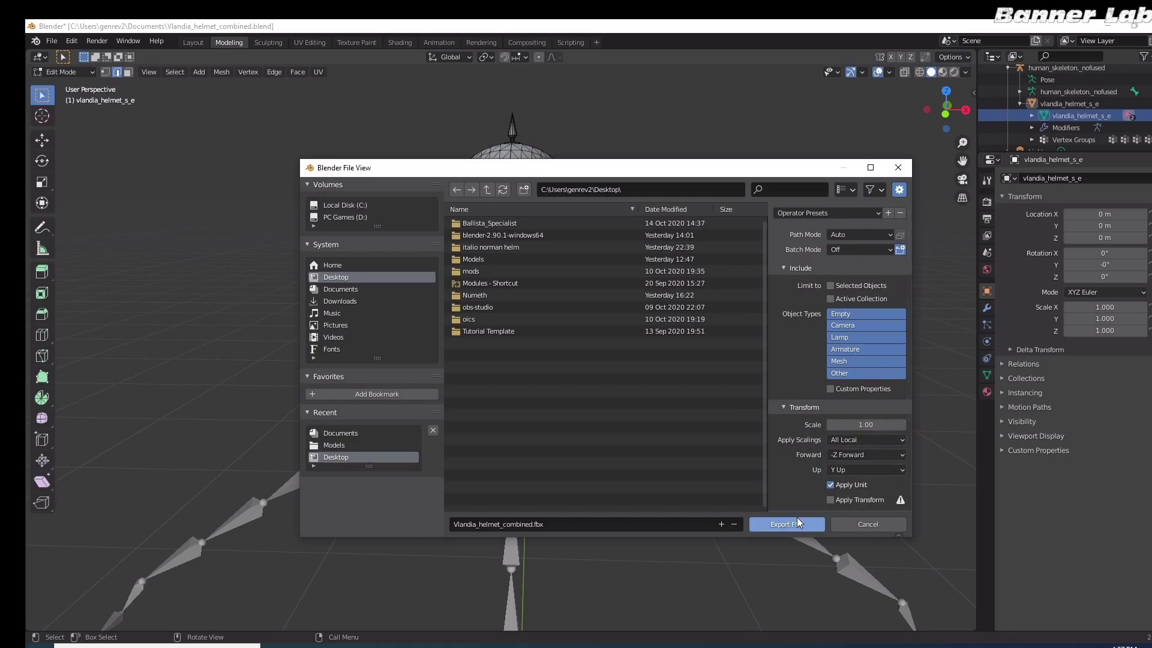
left_click(551, 527)
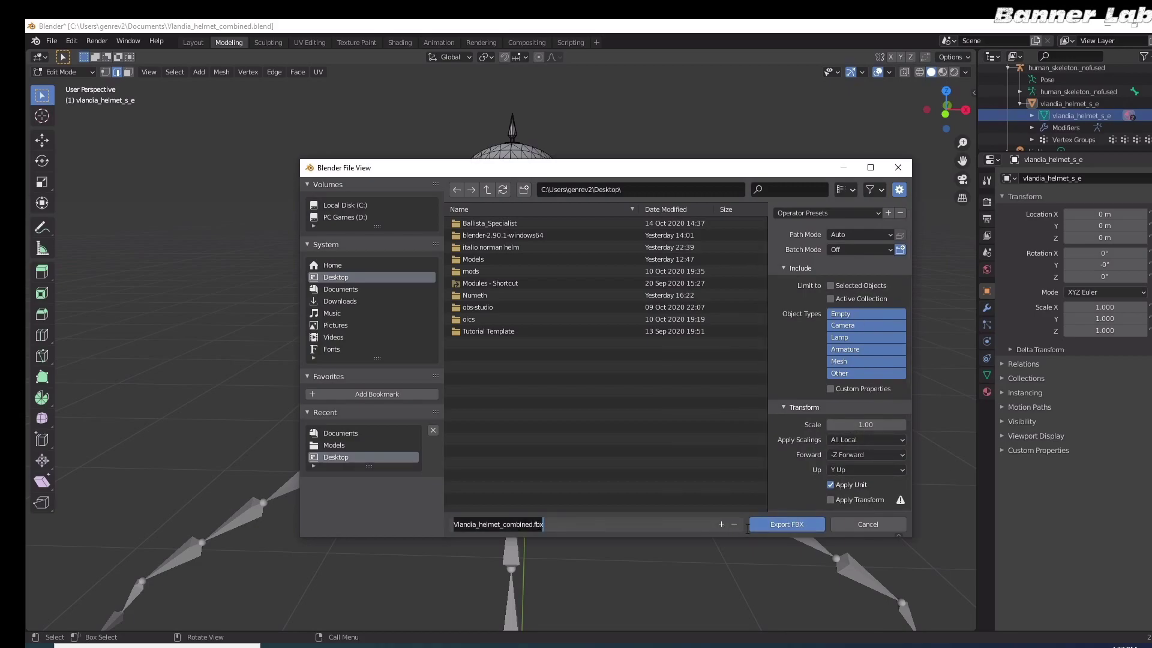
left_click(771, 526)
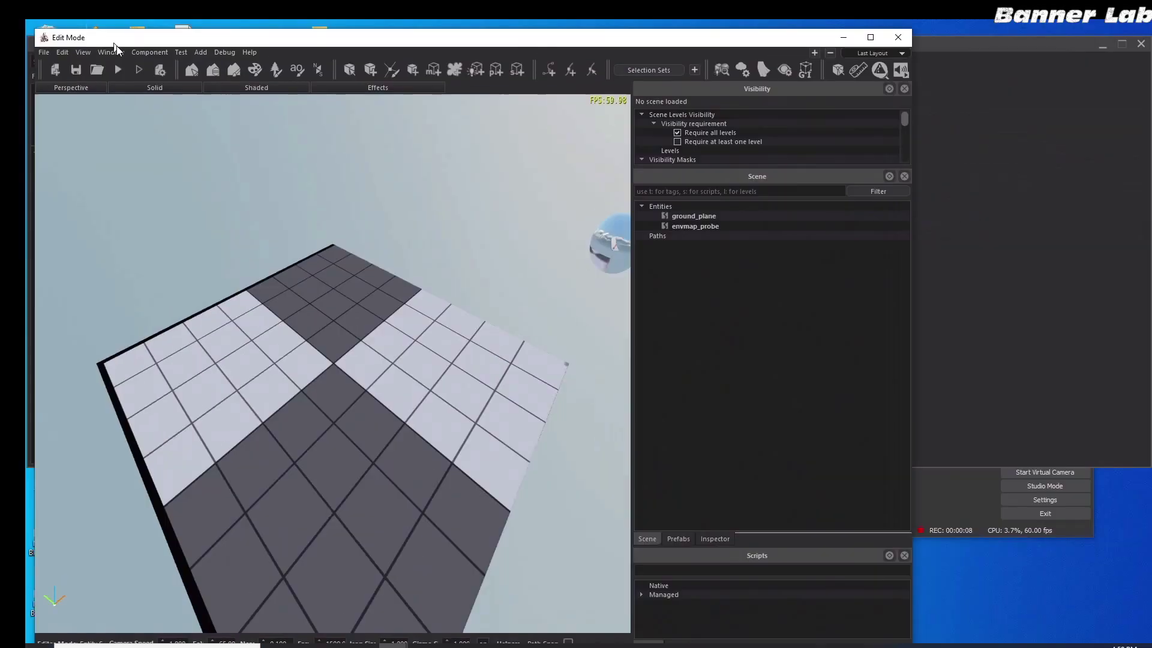
Switch to the Bannerlord Modding Kit editor and create a new module named Vlandia_Crowned_Fullhelm.
left_click_drag(117, 46, 137, 64)
left_click(880, 56)
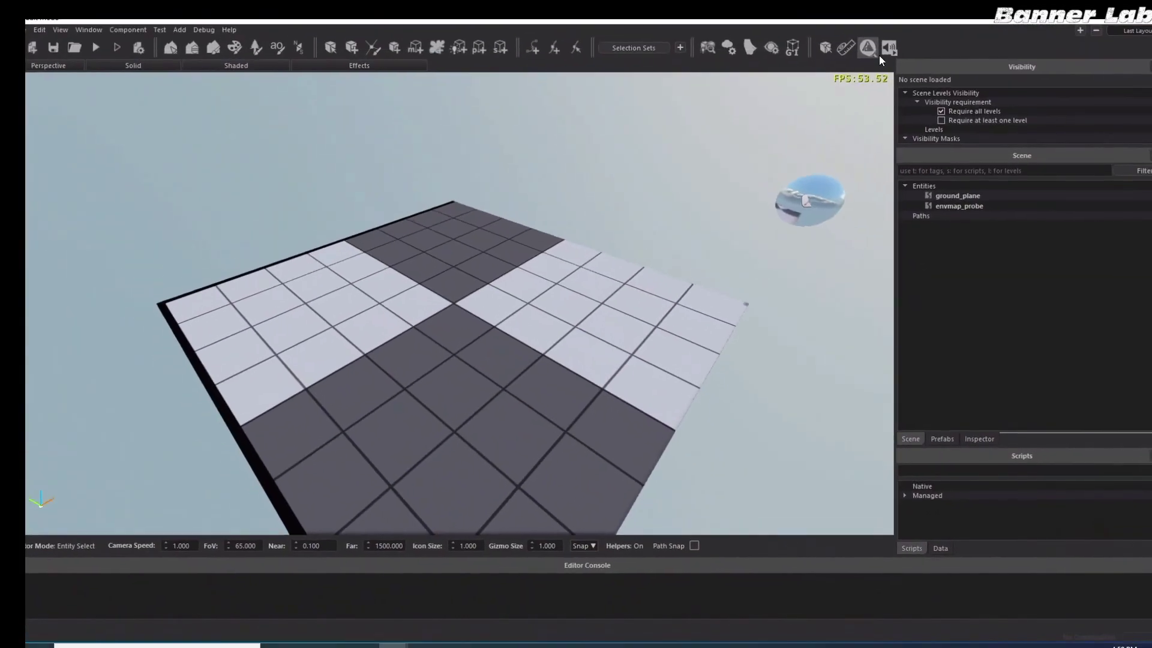
left_click(34, 40)
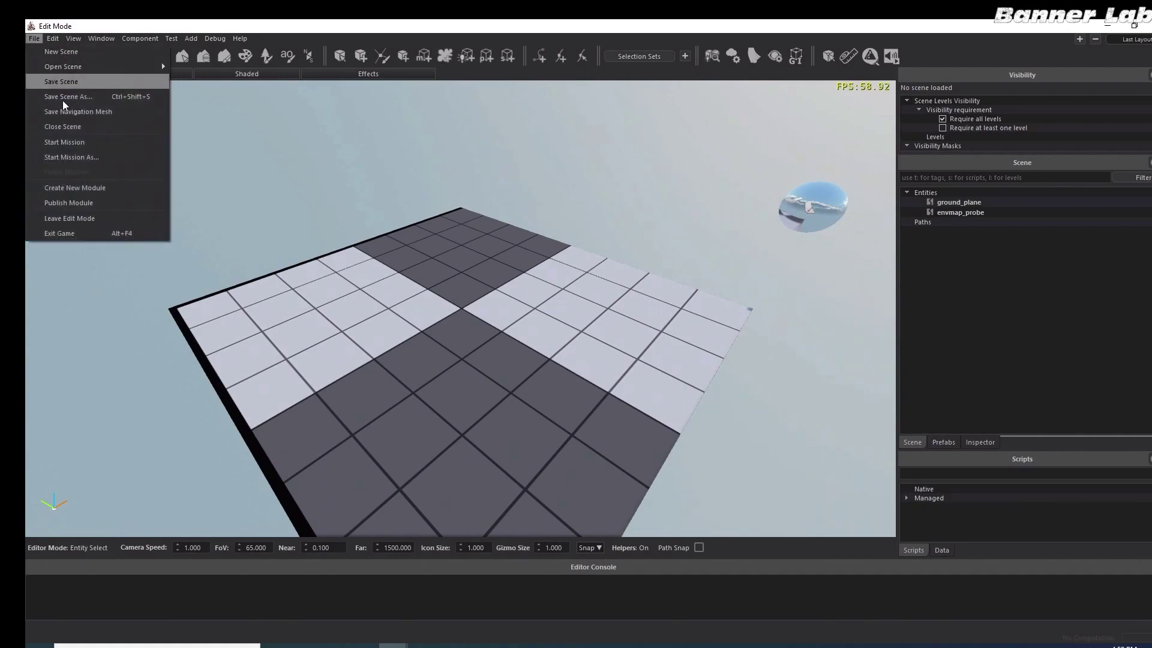
left_click(96, 186)
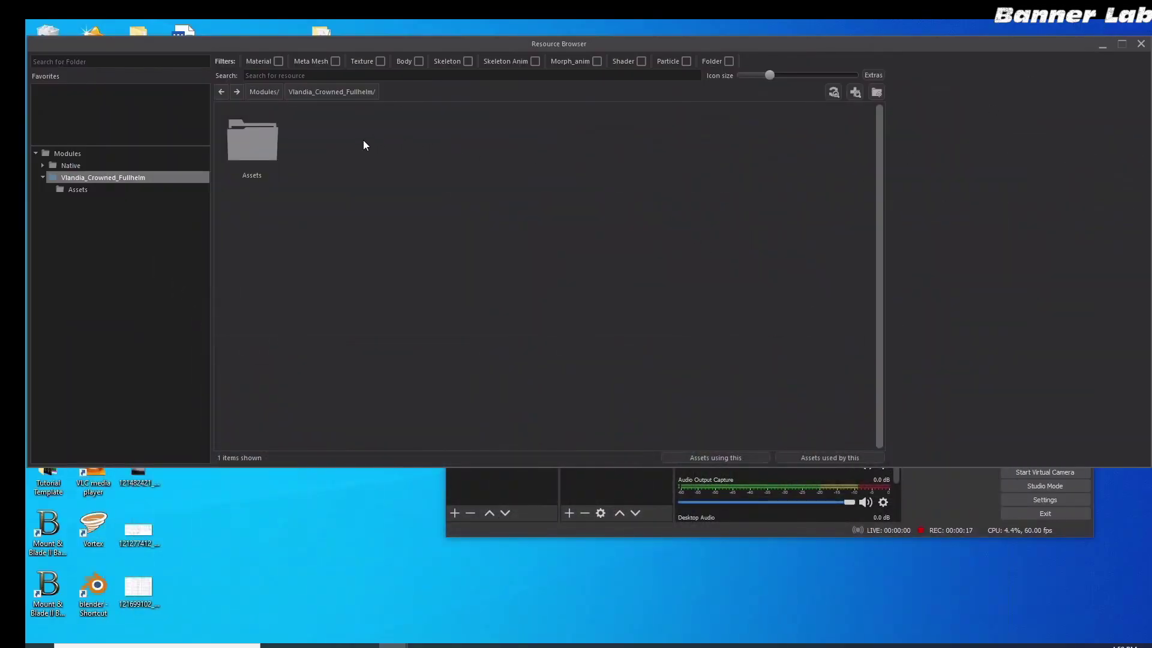
Open the Assets folder of the Vlandia_Crowned_Fullhelm module and start importing a new asset there.
double_click(280, 157)
right_click(322, 197)
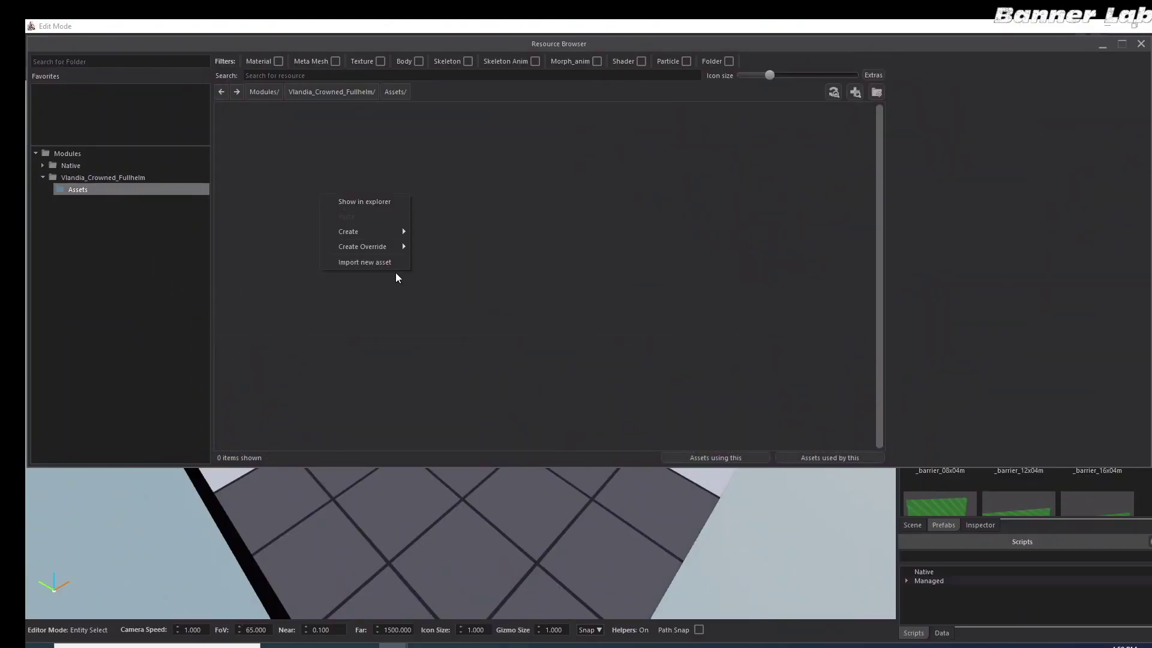
left_click(395, 262)
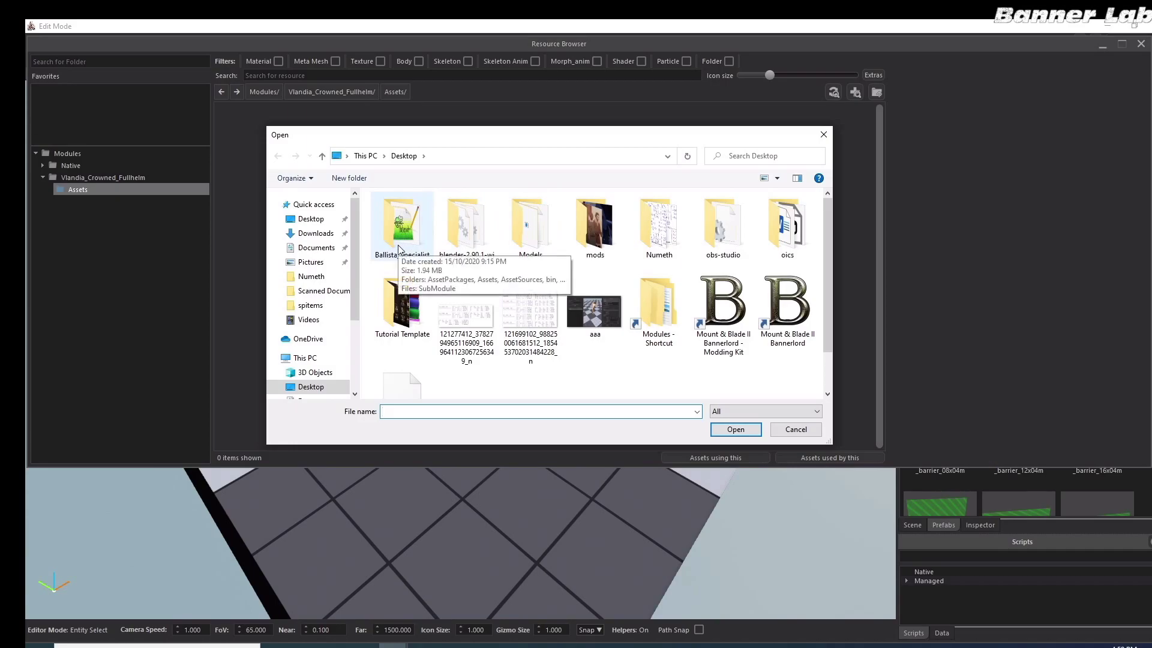
double_click(604, 227)
scroll(636, 252, "down", 3)
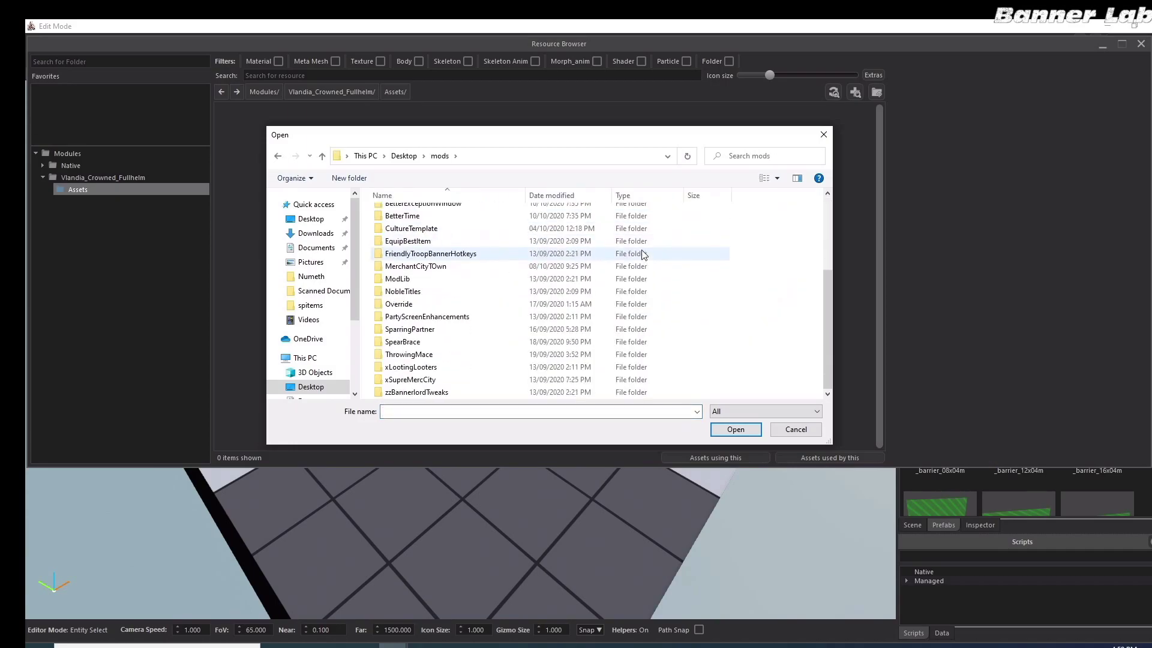
left_click(401, 156)
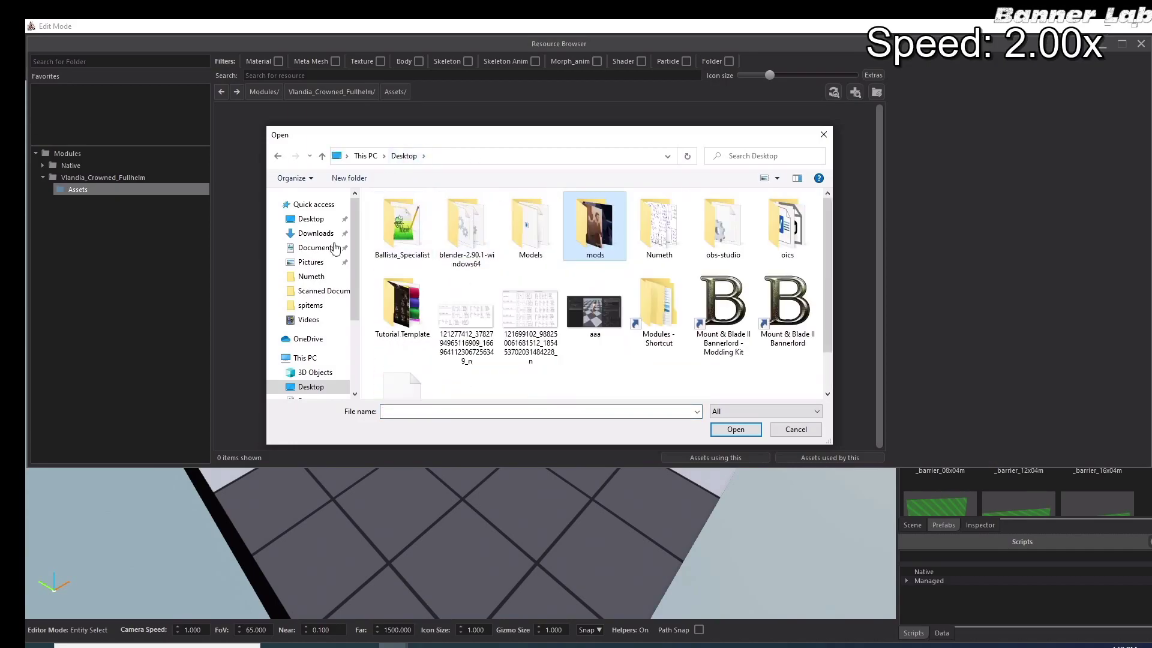
Import Vlandia_helmet_combined.fbx from the Desktop into the module's Assets folder, filtering for *.fbx files and keeping the default FBX import settings.
scroll(538, 343, "down", 1)
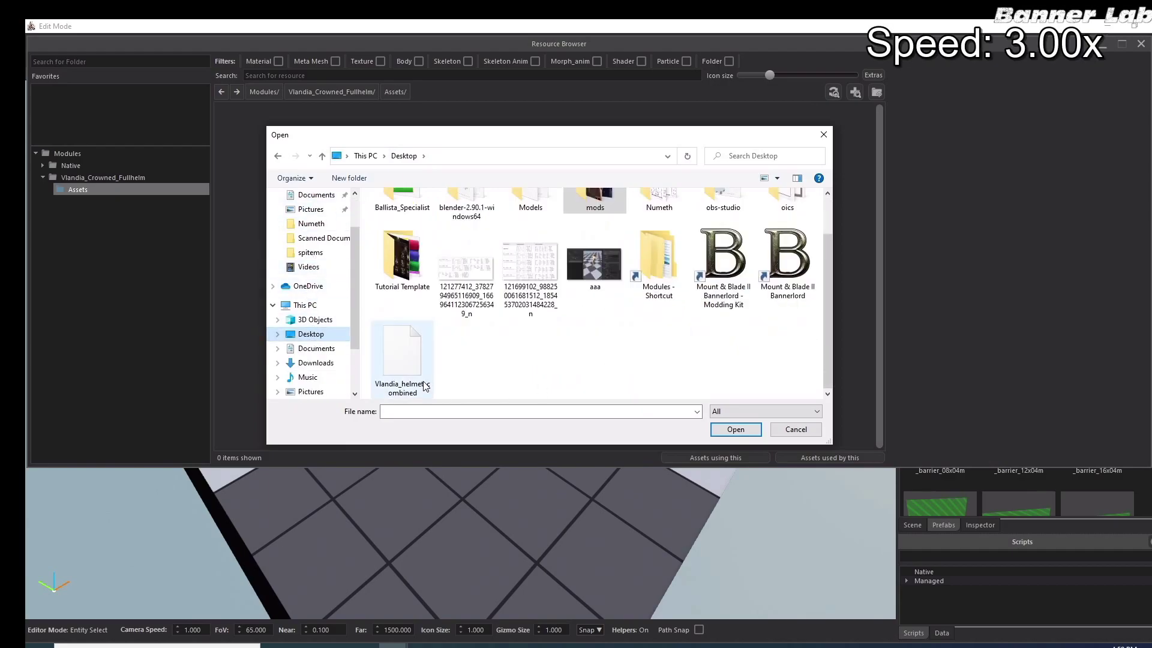
left_click(402, 357)
left_click(739, 416)
left_click(744, 514)
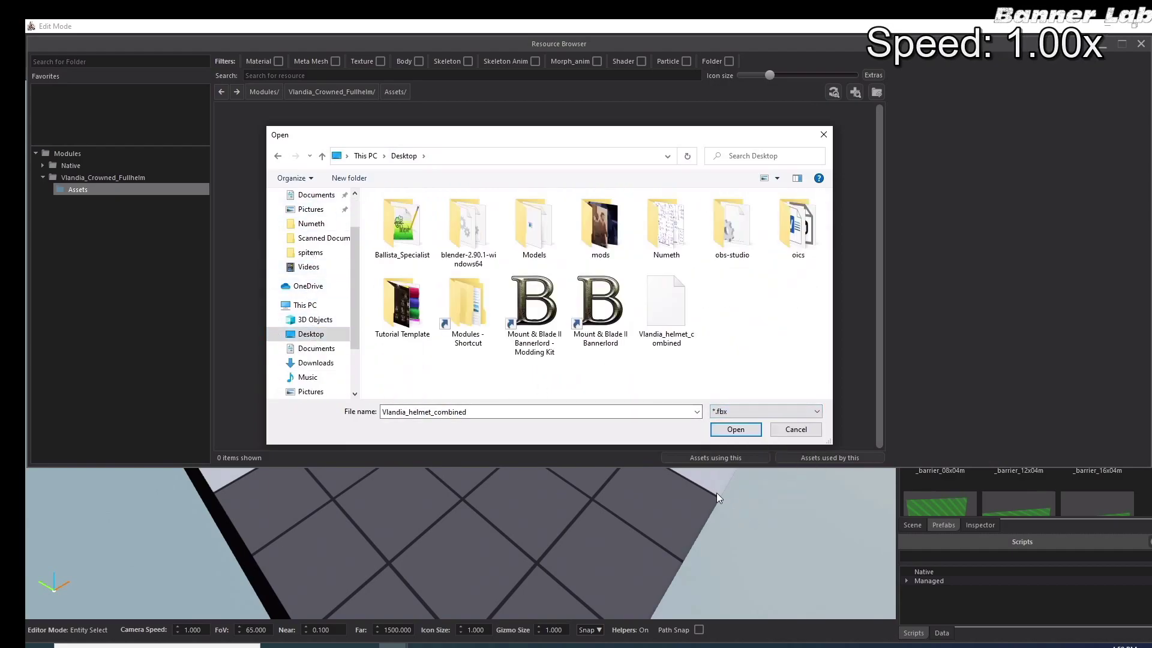
double_click(676, 319)
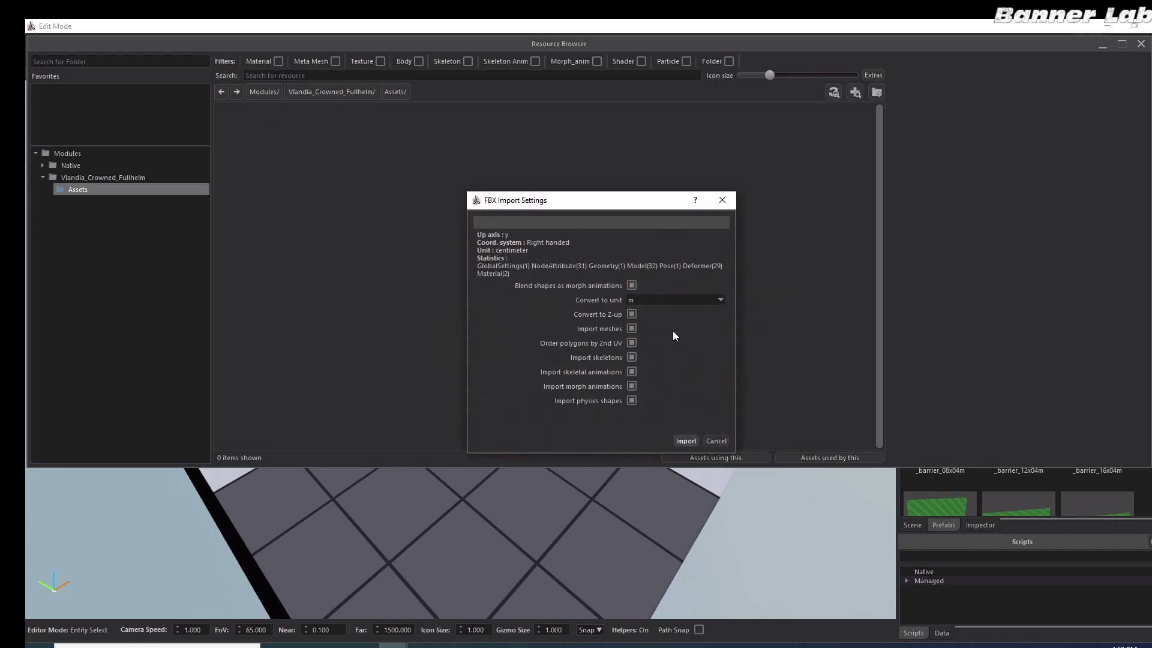
left_click(694, 438)
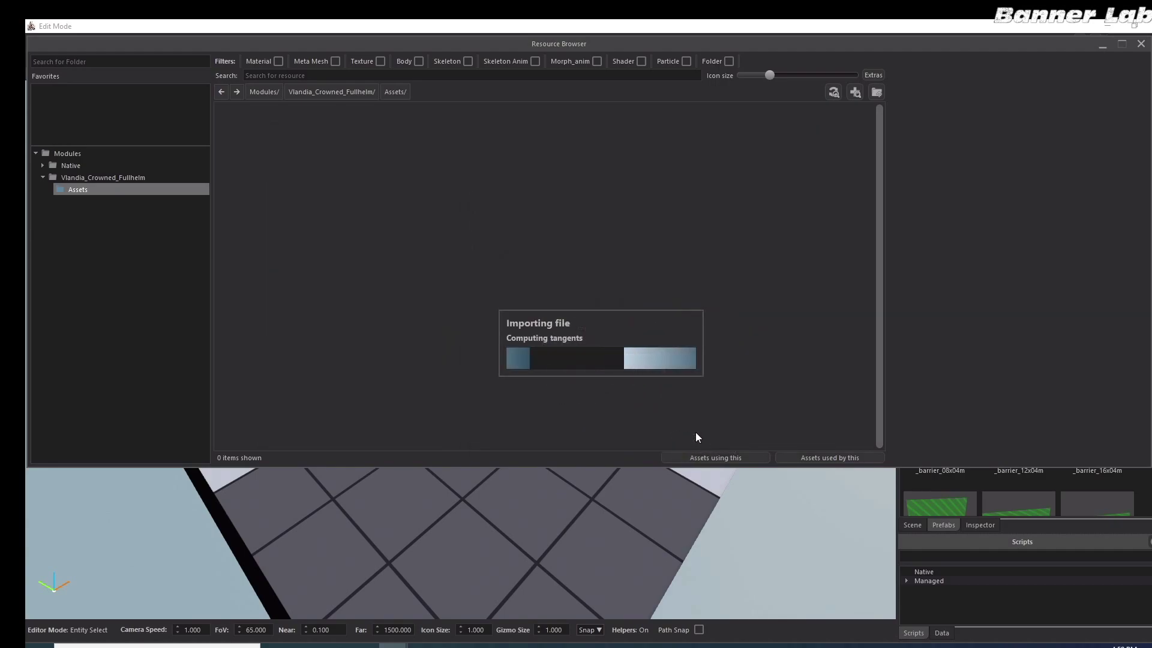
Open the imported vlandia_helmet_s_e mesh in the Meta Mesh Editor and examine its crown, visor and side plates up close.
double_click(403, 156)
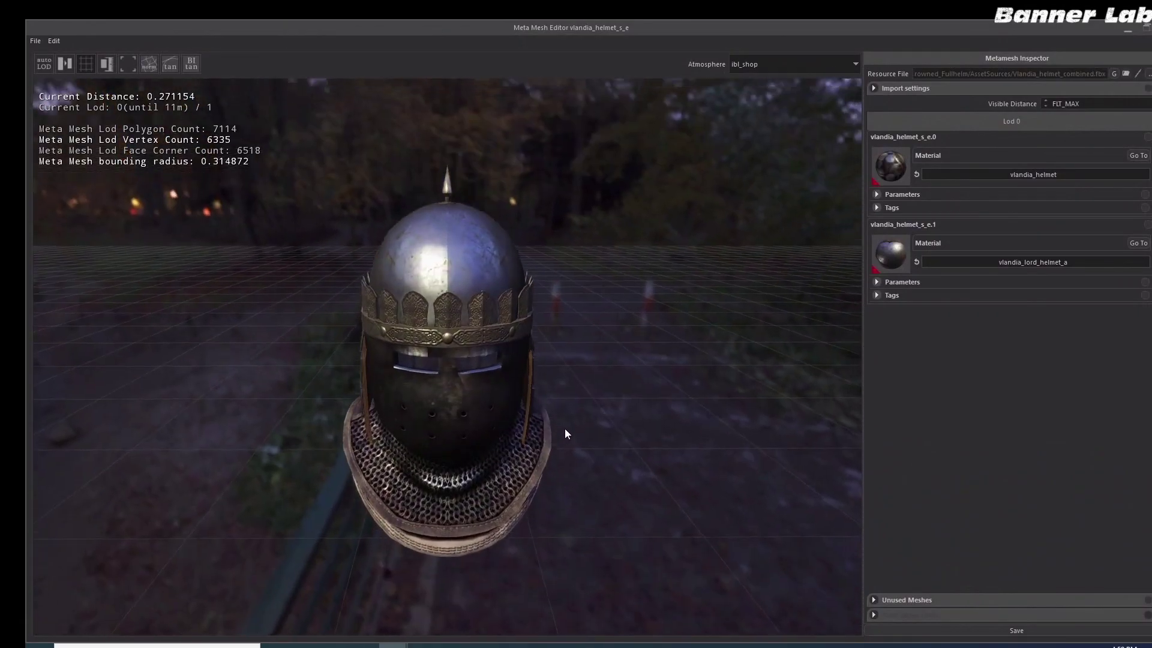
middle_click_drag(564, 428, 507, 420)
scroll(564, 430, "up", 6)
scroll(560, 431, "down", 3)
scroll(507, 360, "up", 2)
scroll(506, 359, "up", 8)
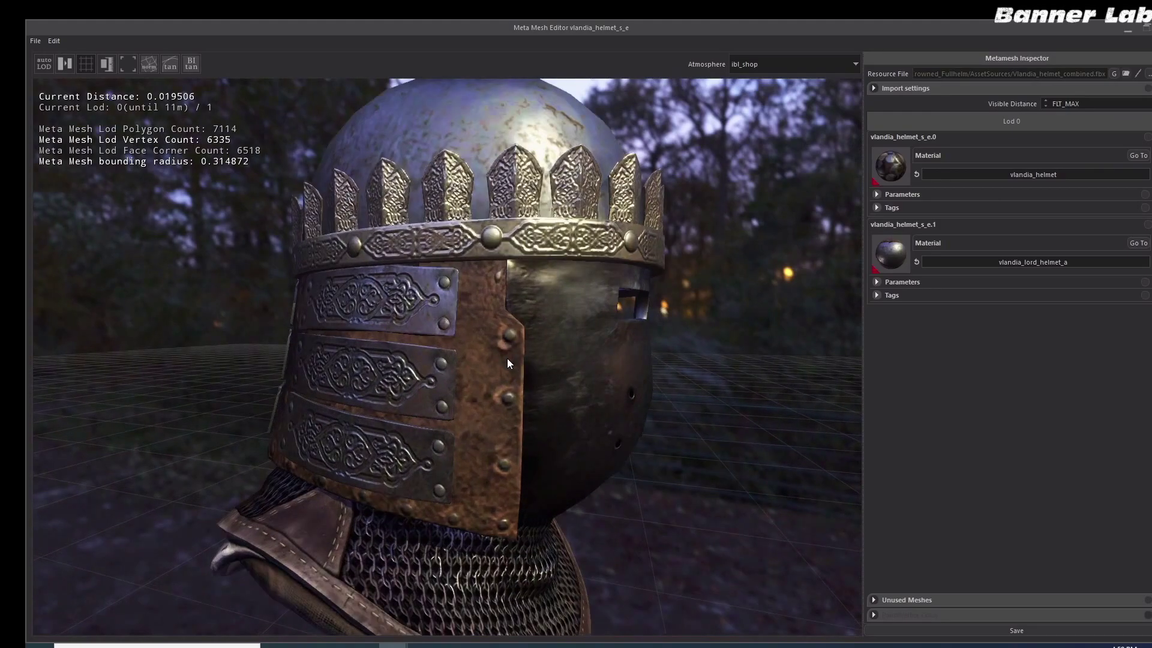
scroll(524, 325, "down", 2)
scroll(524, 325, "up", 1)
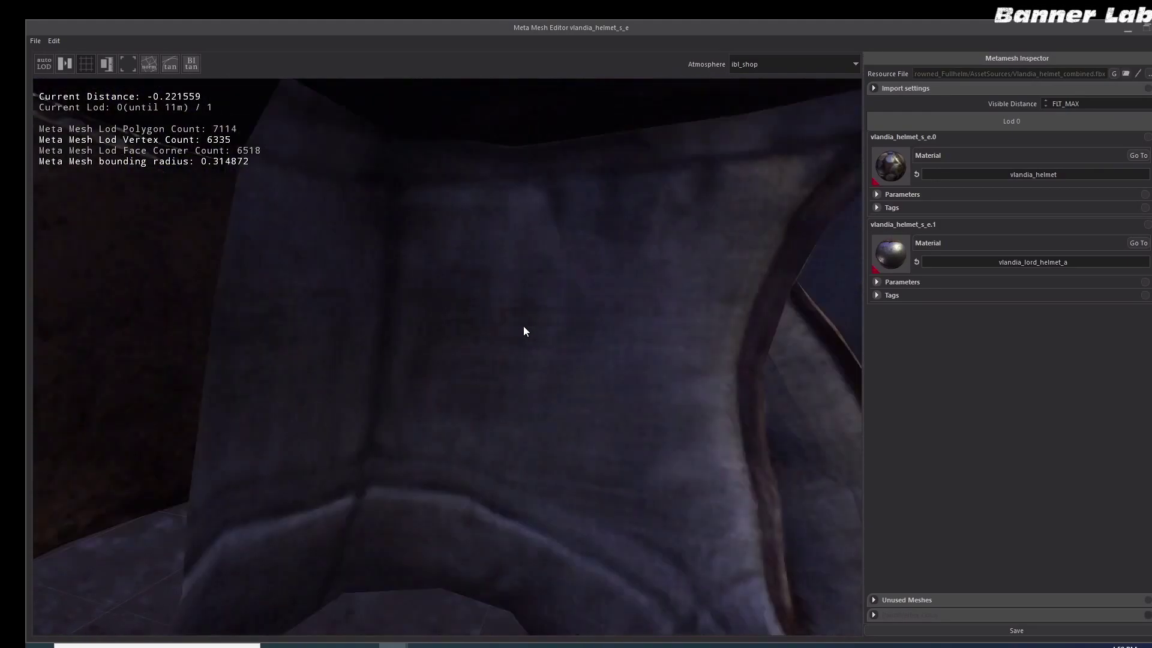
scroll(523, 325, "down", 5)
middle_click_drag(501, 270, 577, 288)
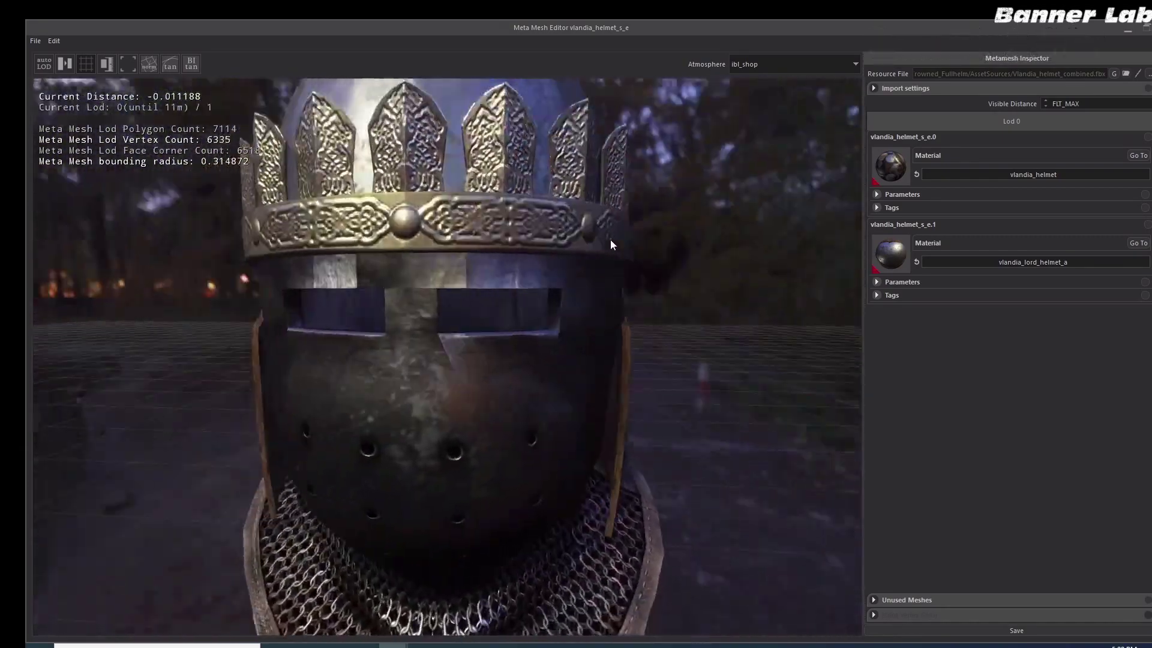
Choose a different preview atmosphere for the helmet mesh and examine it from other angles and distances.
left_click(780, 64)
left_click(761, 101)
middle_click_drag(696, 181, 581, 264)
scroll(581, 263, "up", 5)
middle_click_drag(455, 286, 486, 362)
scroll(484, 363, "down", 2)
scroll(484, 364, "down", 2)
scroll(486, 362, "down", 1)
Return to the main Edit Mode window, open the Model Viewer and add a Human entity.
mouse_move(393, 646)
left_click(394, 600)
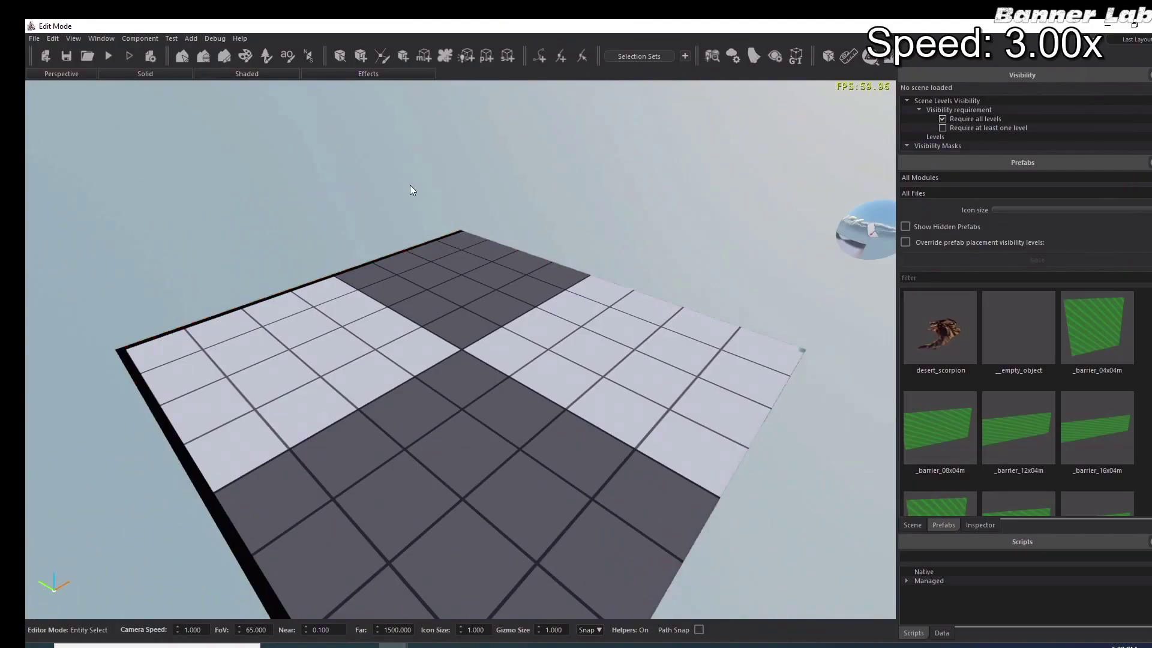
left_click(106, 39)
left_click(136, 202)
left_click(183, 254)
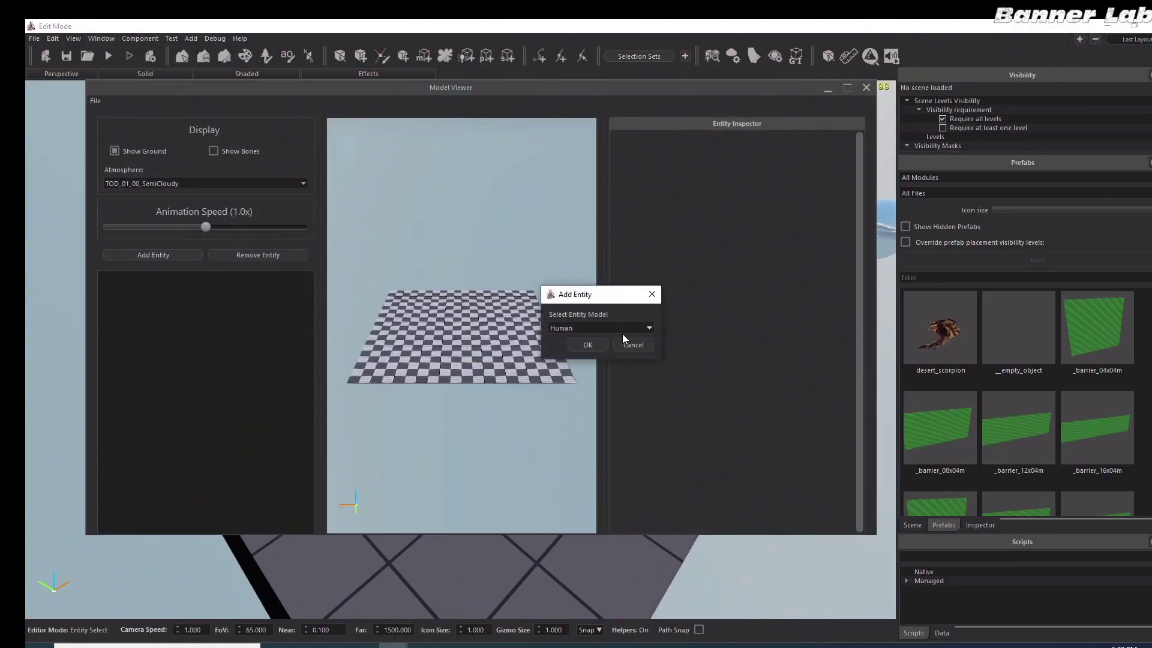
left_click(588, 342)
Assign the templar_a_red mesh as Item 1 in the human entity's visual items.
left_click(640, 183)
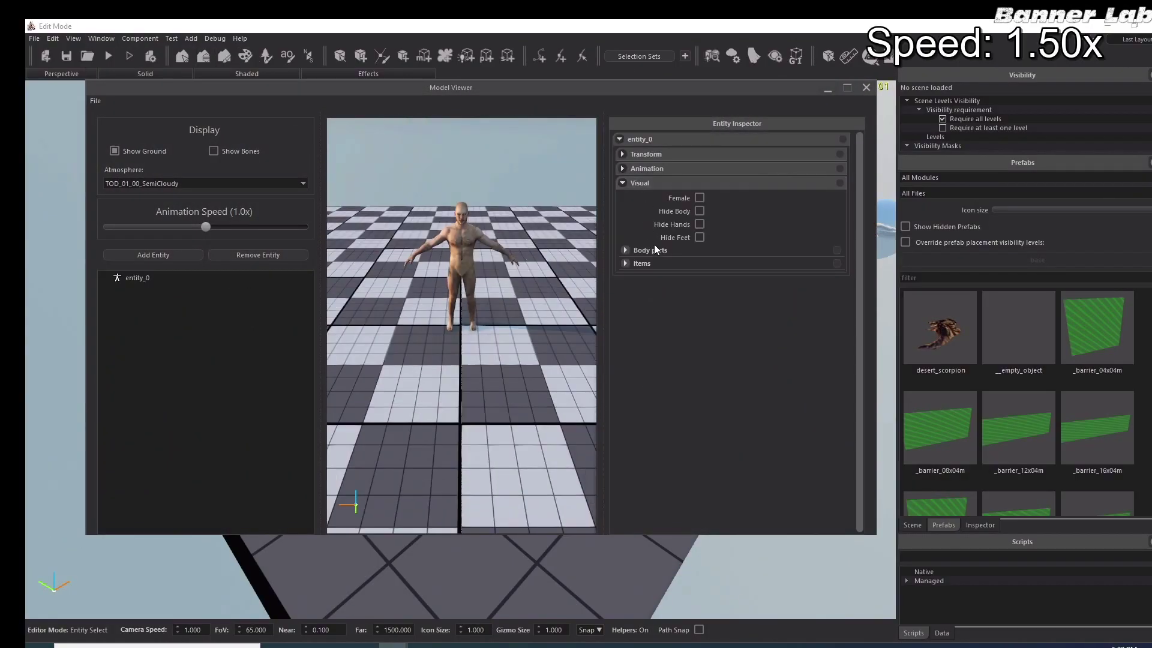
left_click(645, 264)
left_click(708, 371)
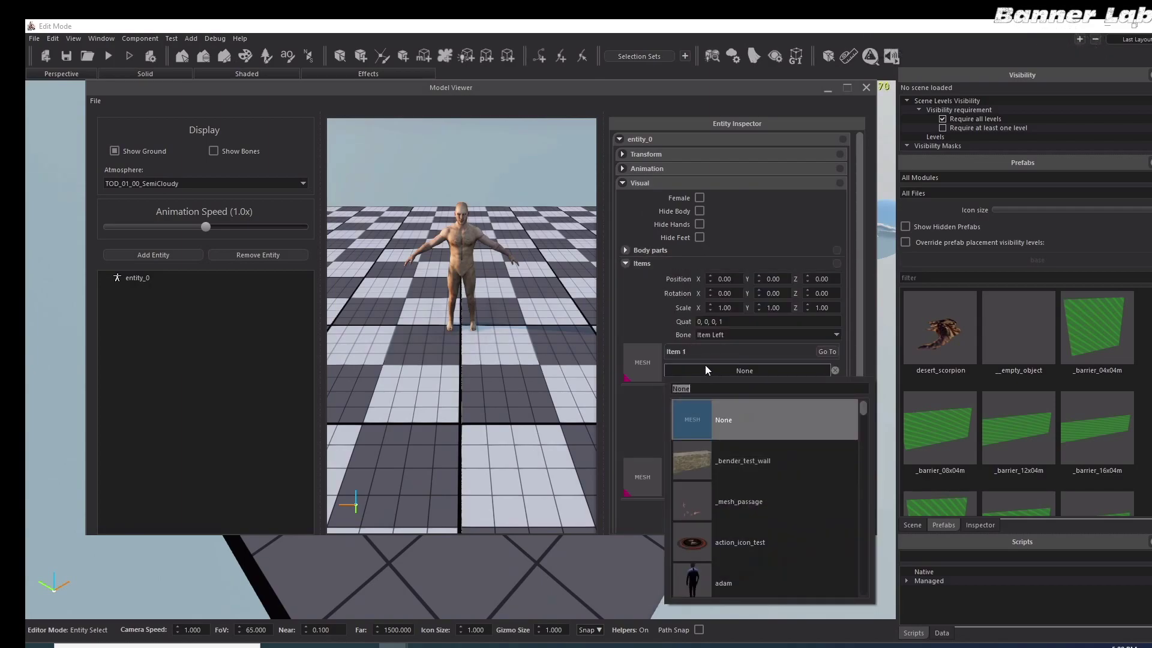
left_click(765, 454)
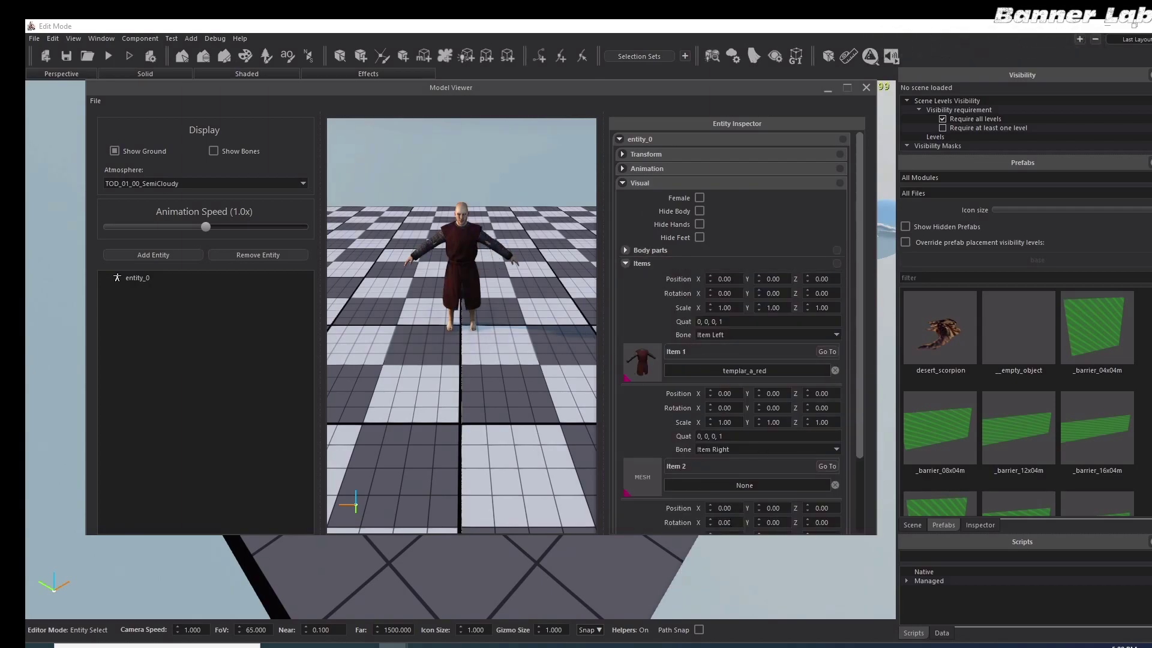
Search the meshes for helmet_s_e and assign vlandia_helmet_s_e as the human entity's Item 2.
left_click(719, 485)
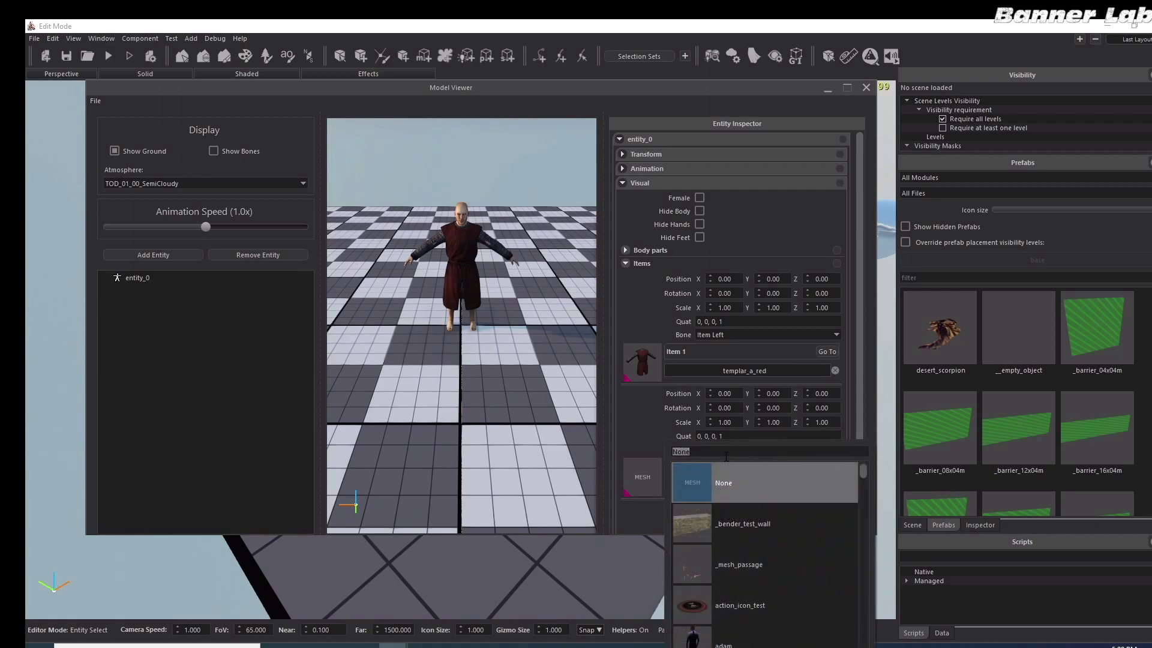
key("BackSpace")
type("helmet_")
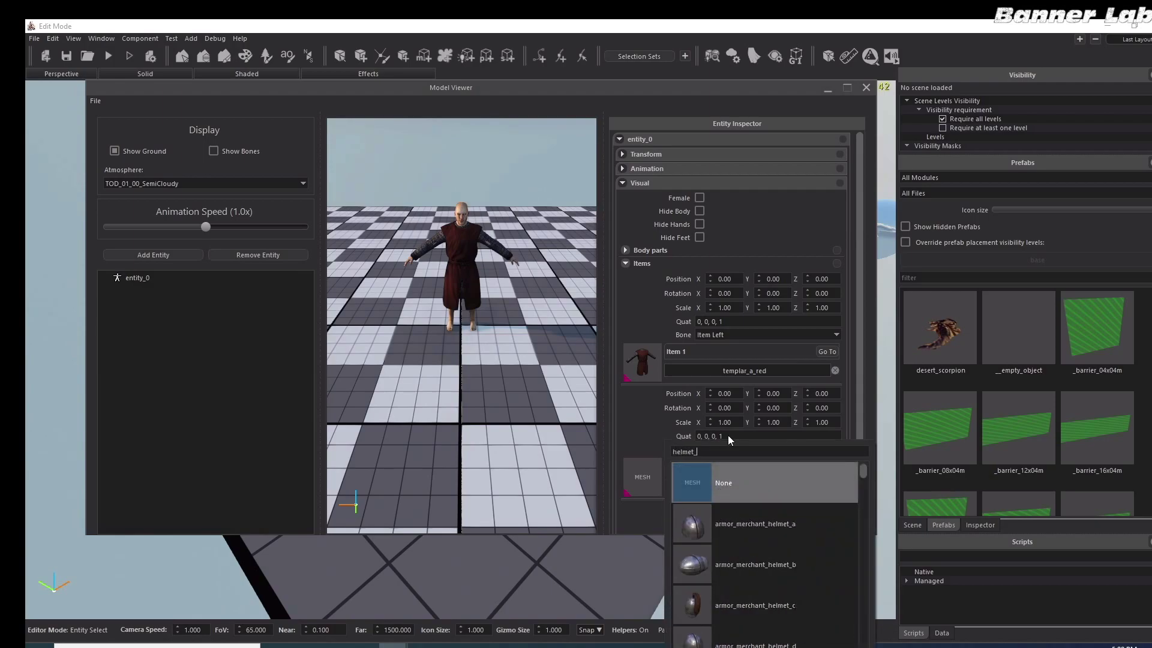
type("s_e")
left_click(738, 516)
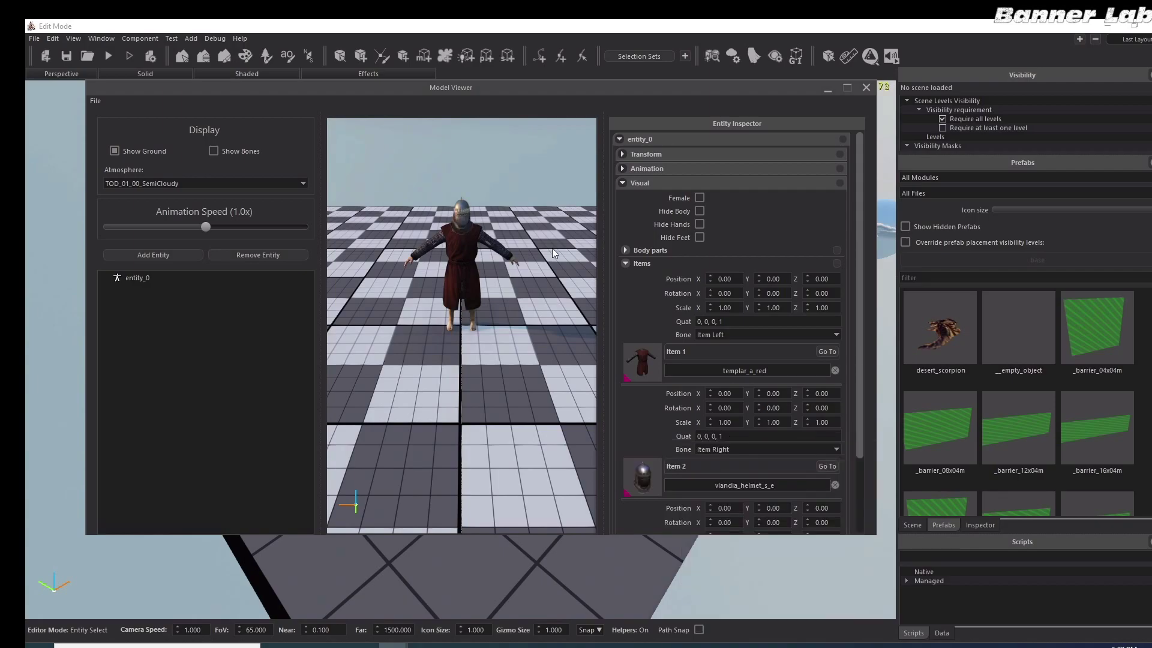
Examine how the helmet fits the human's head and body from several angles and distances.
middle_click_drag(552, 247, 530, 230)
scroll(530, 229, "up", 5)
scroll(530, 228, "down", 2)
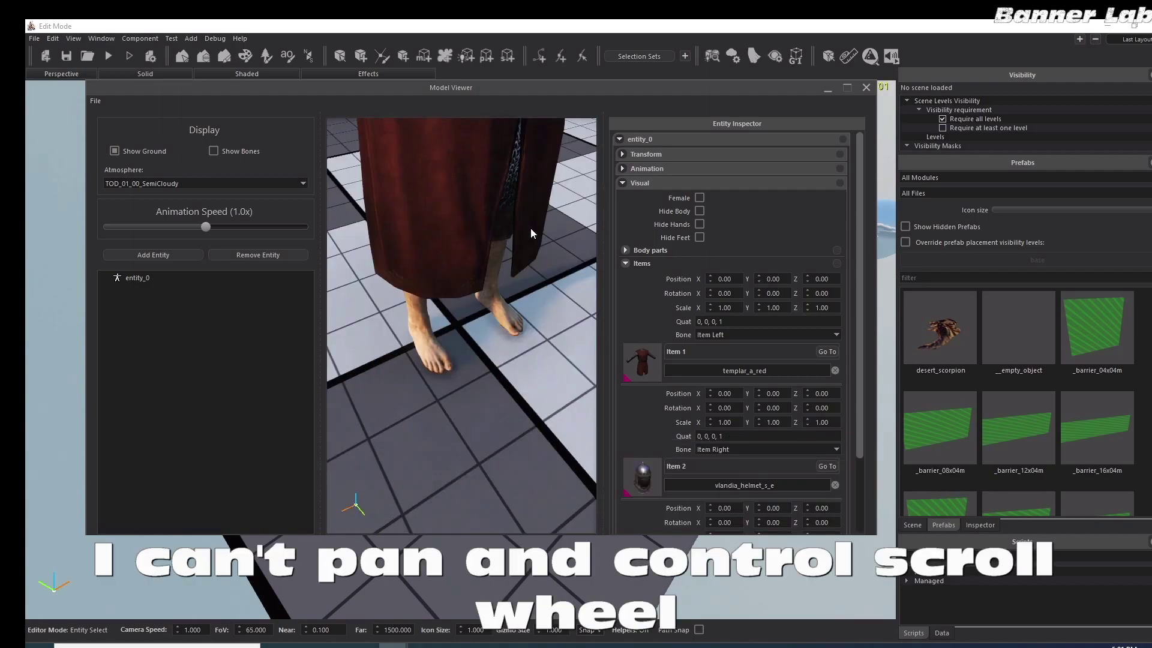
scroll(530, 226, "down", 5)
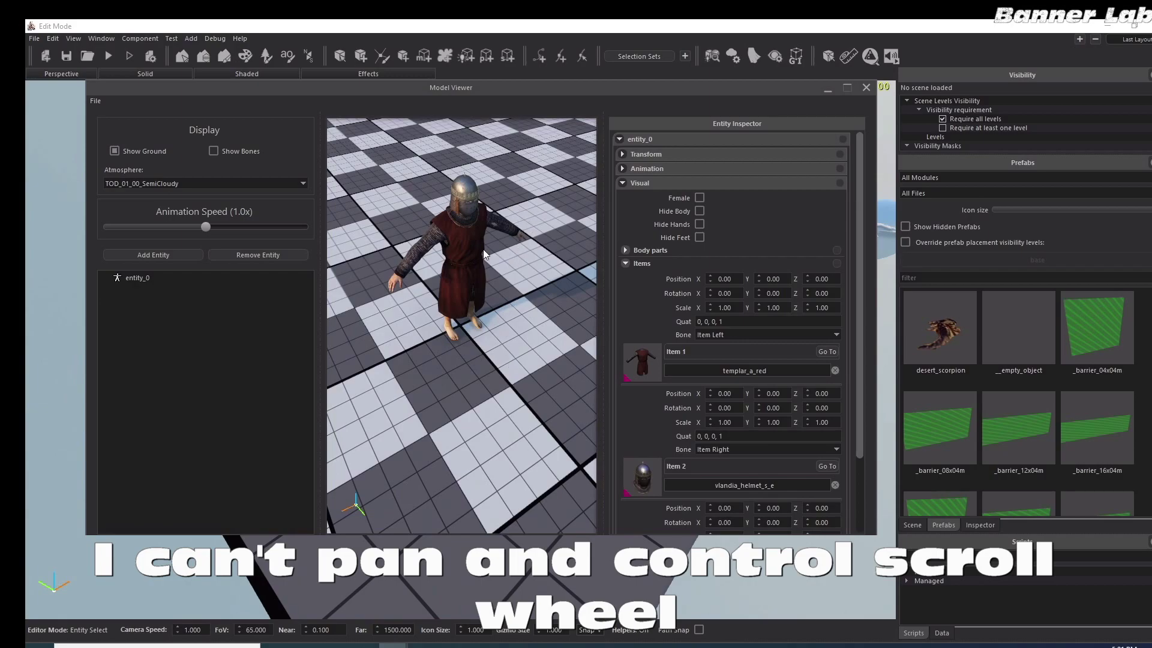
scroll(488, 245, "up", 5)
scroll(488, 245, "down", 6)
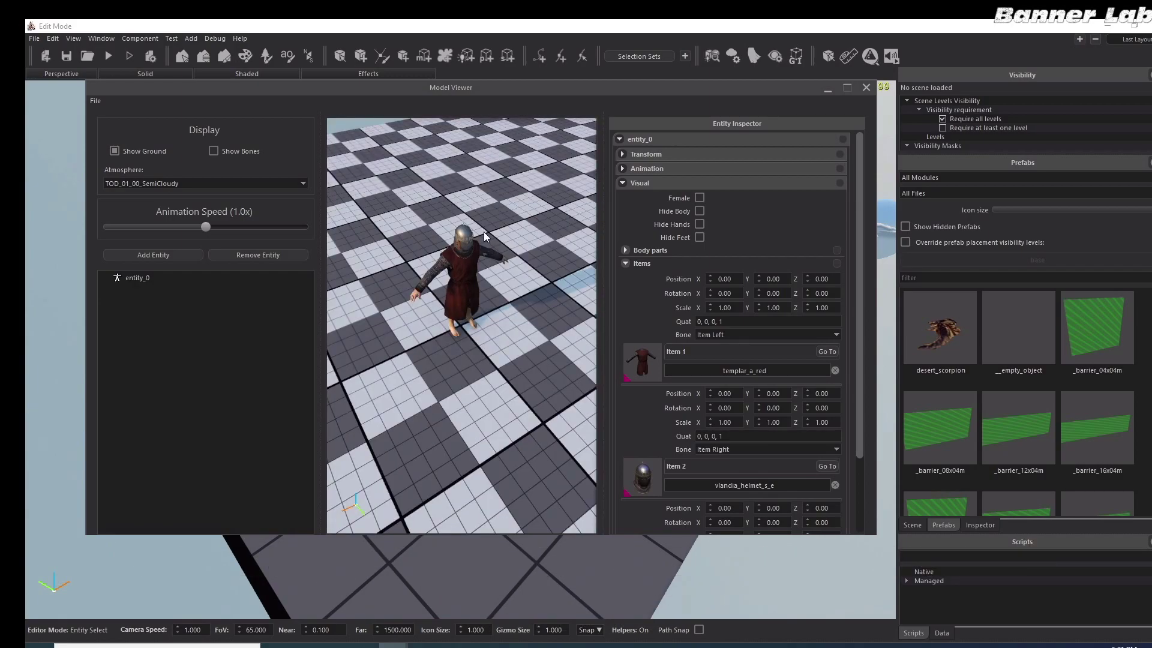
scroll(500, 234, "up", 5)
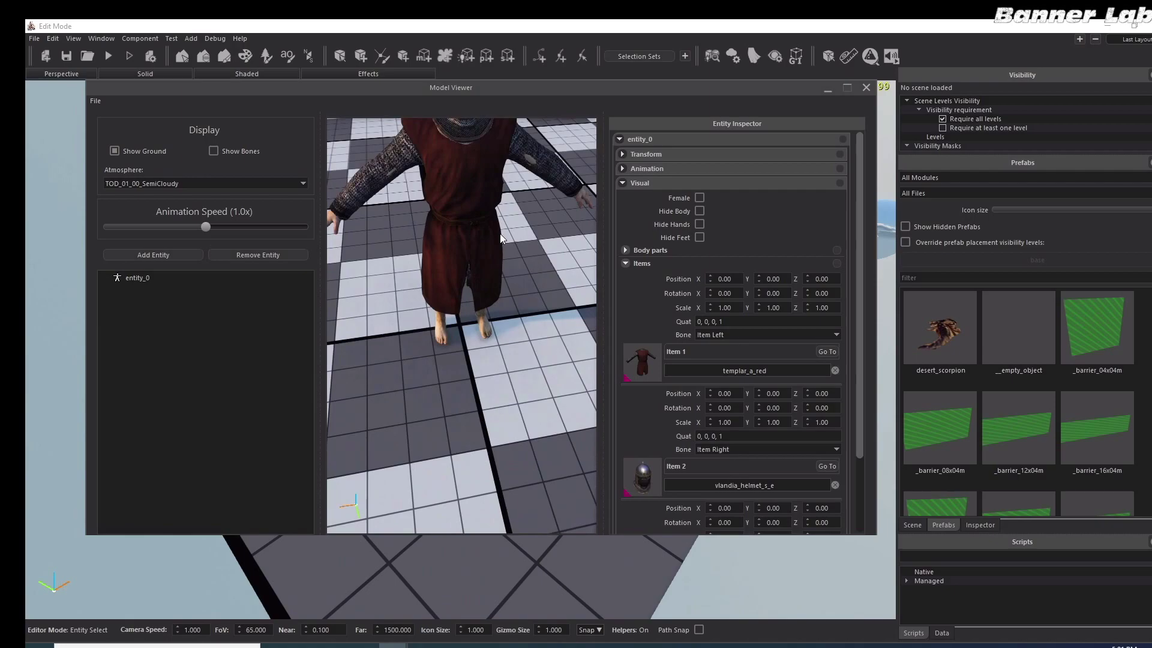
scroll(501, 226, "down", 4)
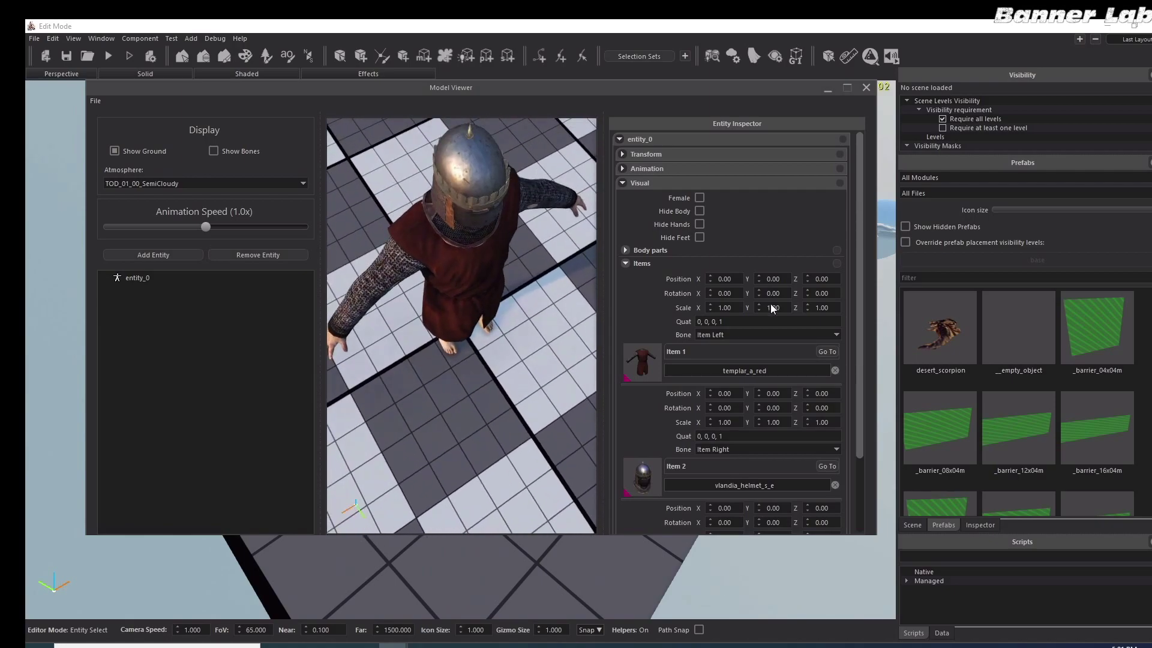
Preview the helmeted human with the 1h_bash_left_stance and anim_alley_look_right_idle_2 animations.
left_click(732, 184)
left_click(729, 183)
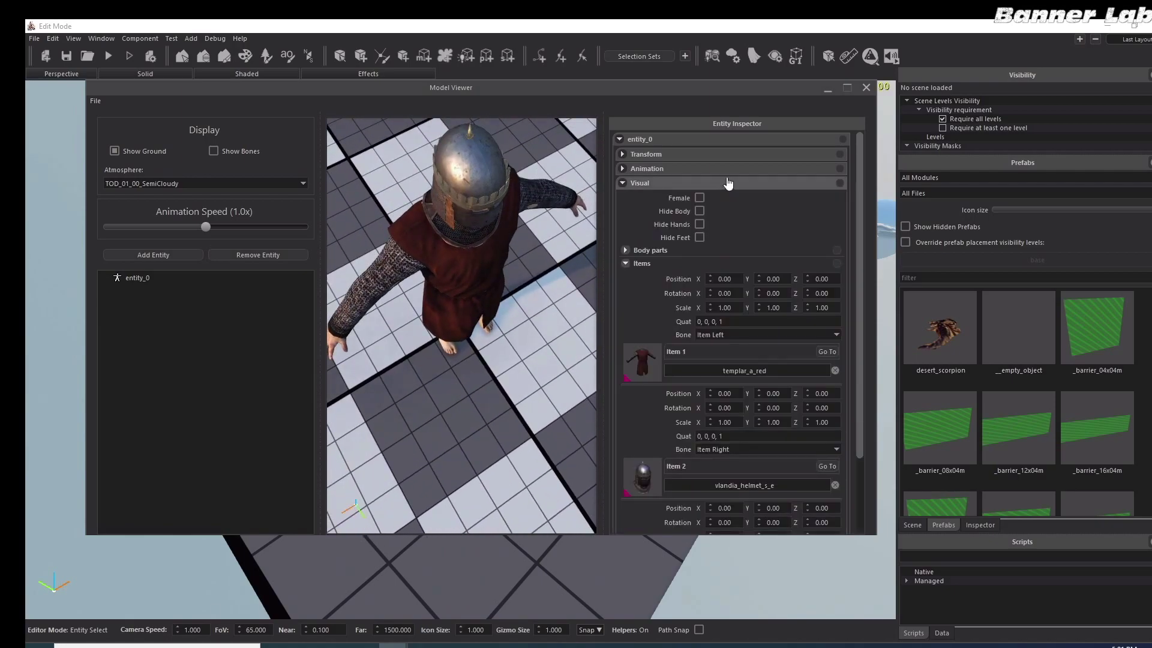
left_click(723, 169)
left_click(723, 210)
left_click(729, 239)
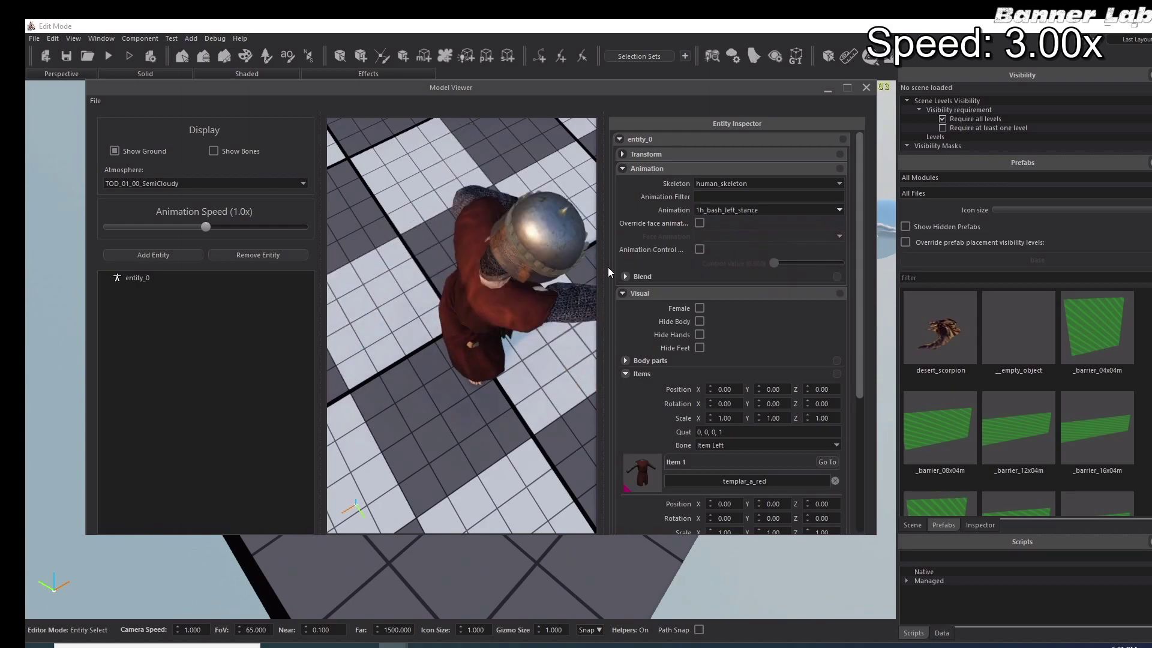
scroll(543, 189, "up", 3)
scroll(542, 189, "down", 5)
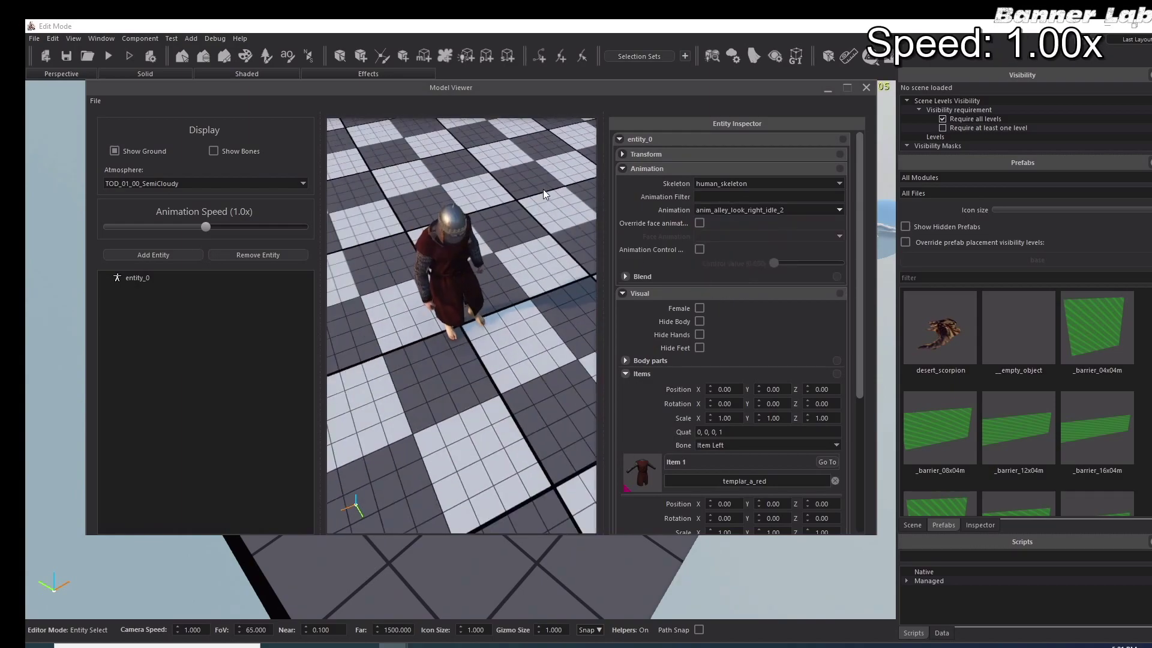
scroll(518, 274, "up", 2)
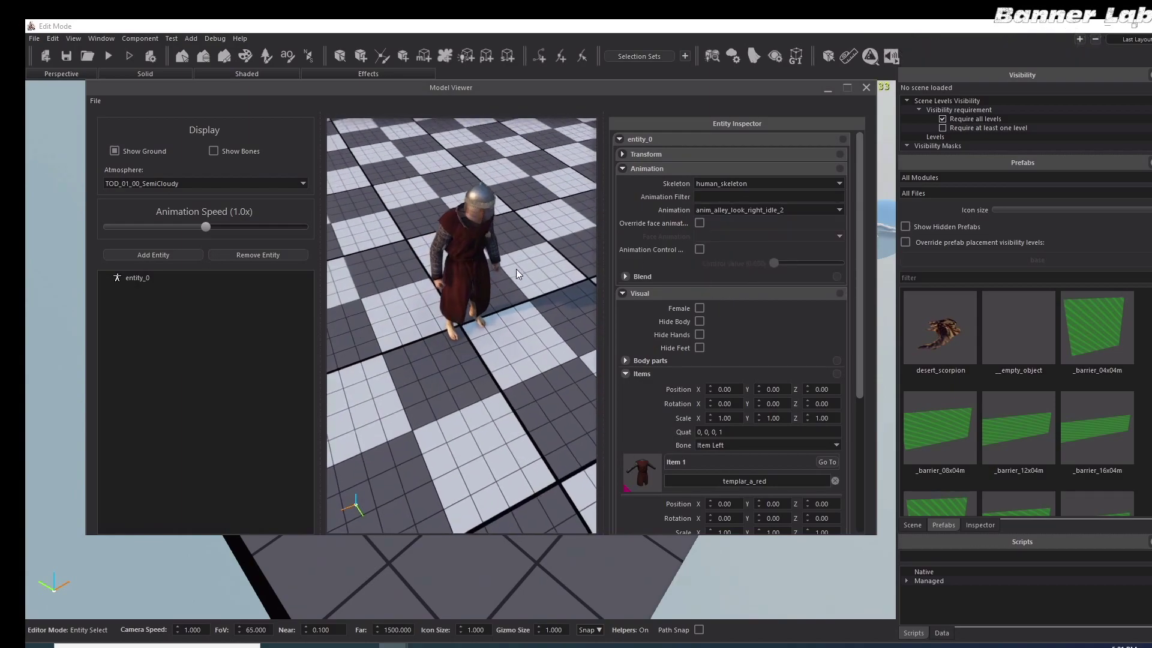
scroll(516, 269, "down", 3)
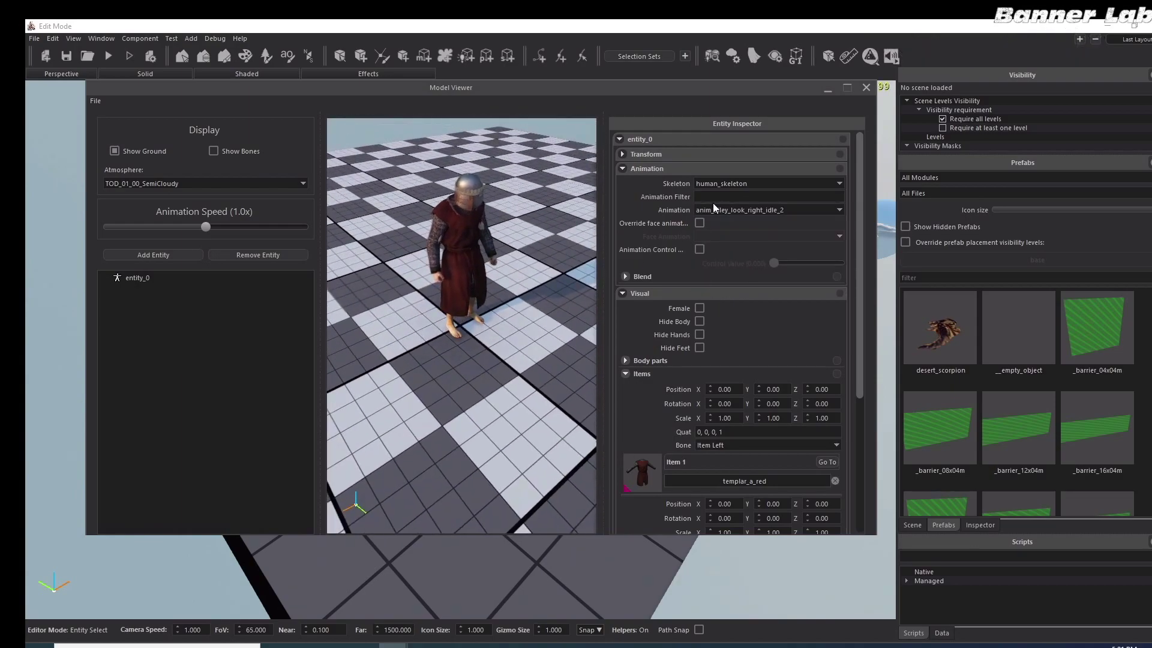
Preview the helmeted human with the anim_applaud_7 and anim_bandit_hideout_idle animations.
left_click(744, 210)
scroll(739, 264, "down", 1)
left_click(736, 292)
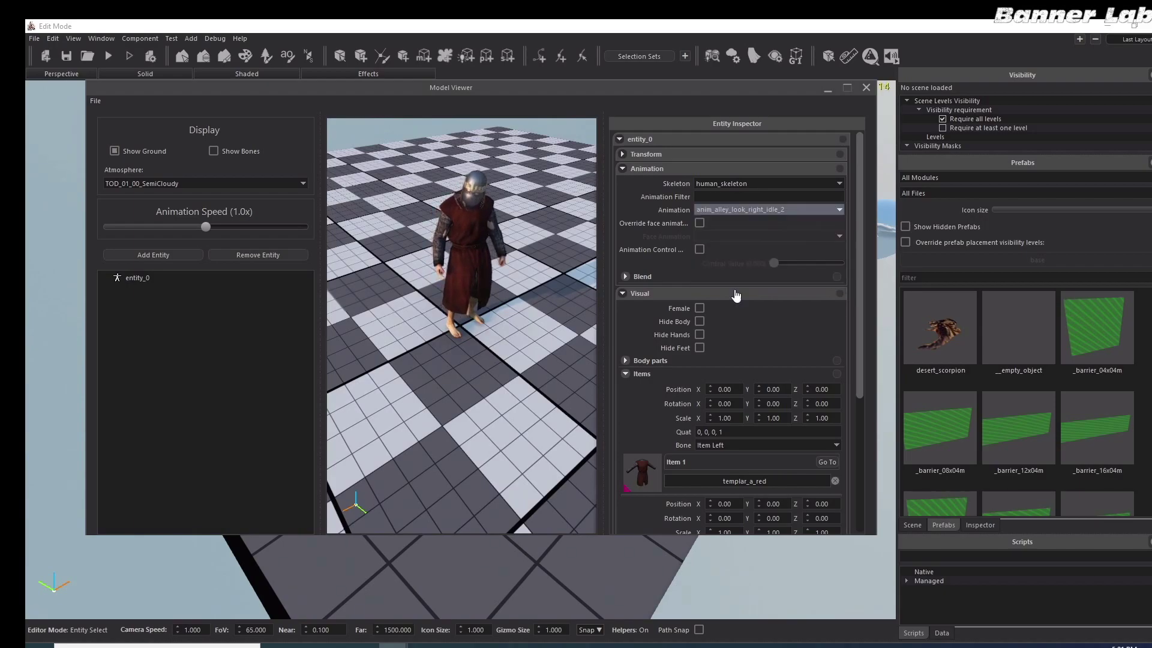
left_click(743, 209)
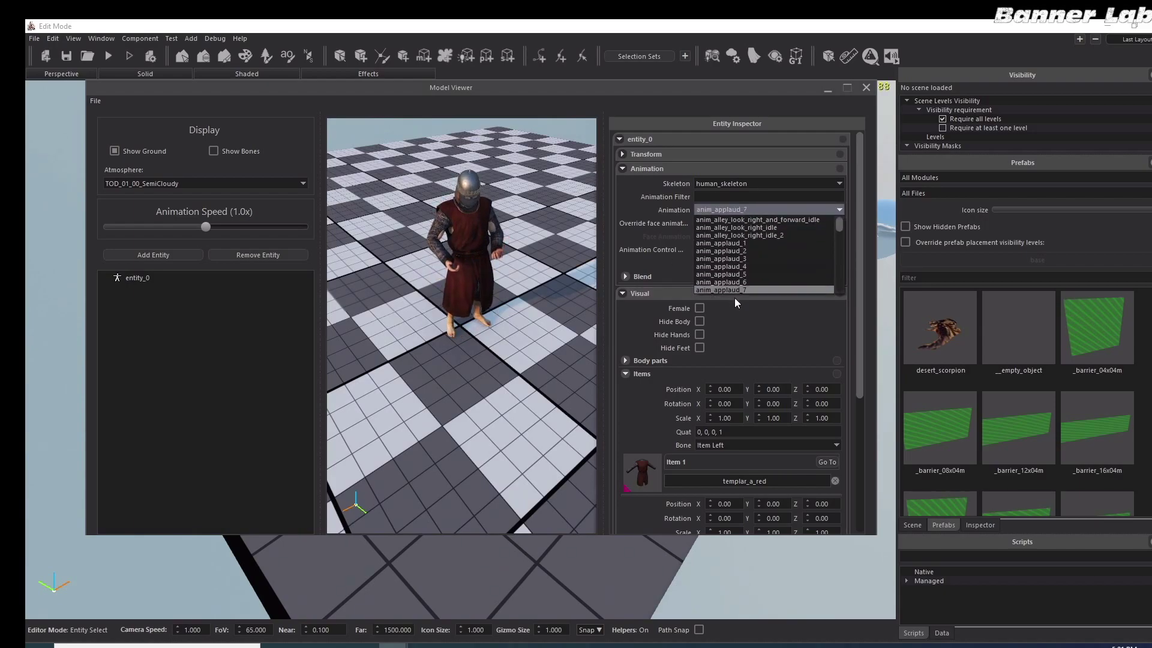
scroll(743, 271, "down", 2)
left_click(741, 285)
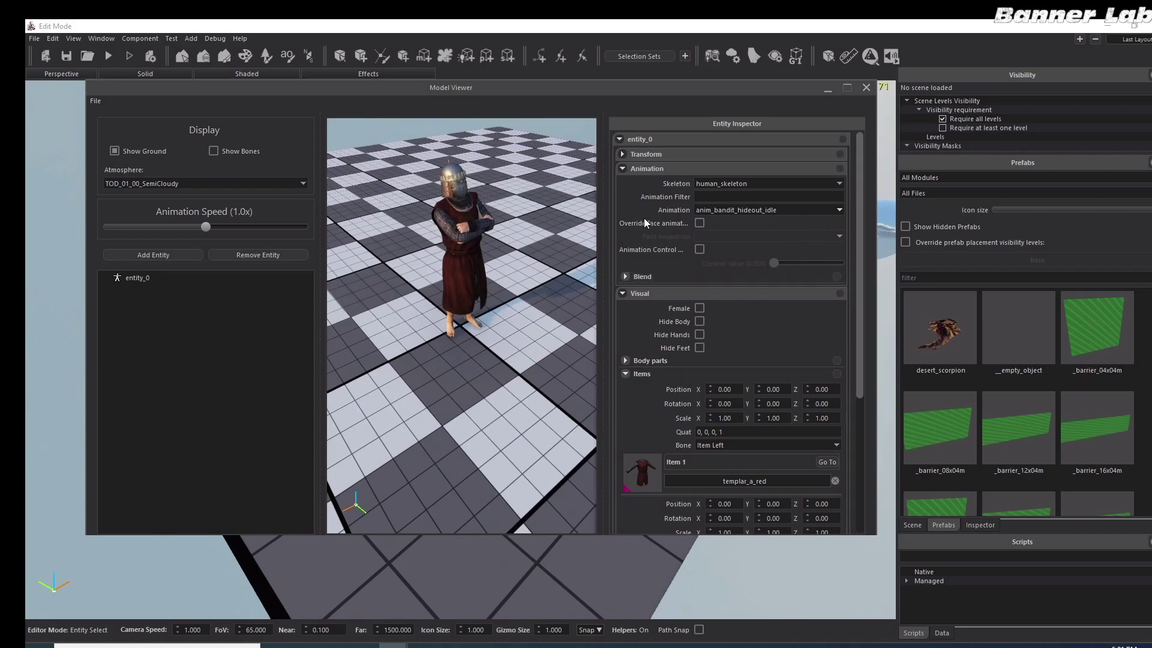
scroll(530, 236, "down", 2)
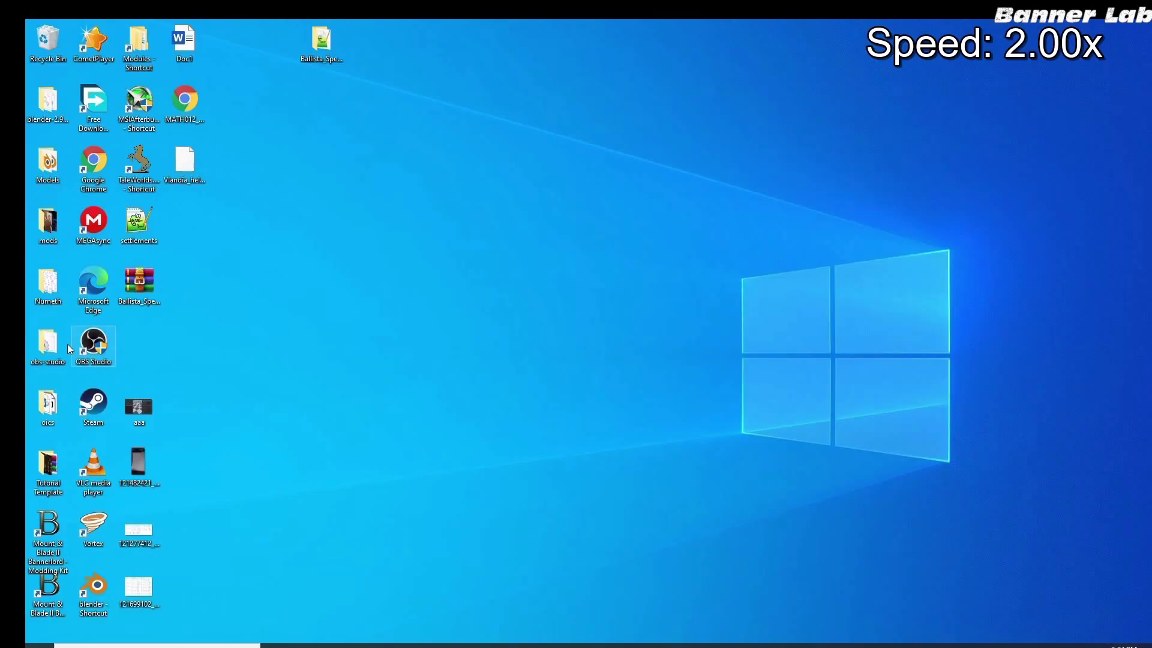
Switch to the Bannerlord Modules folder and open SandBoxCore's ModuleData\spitems\head_armors.xml in Notepad++.
double_click(139, 43)
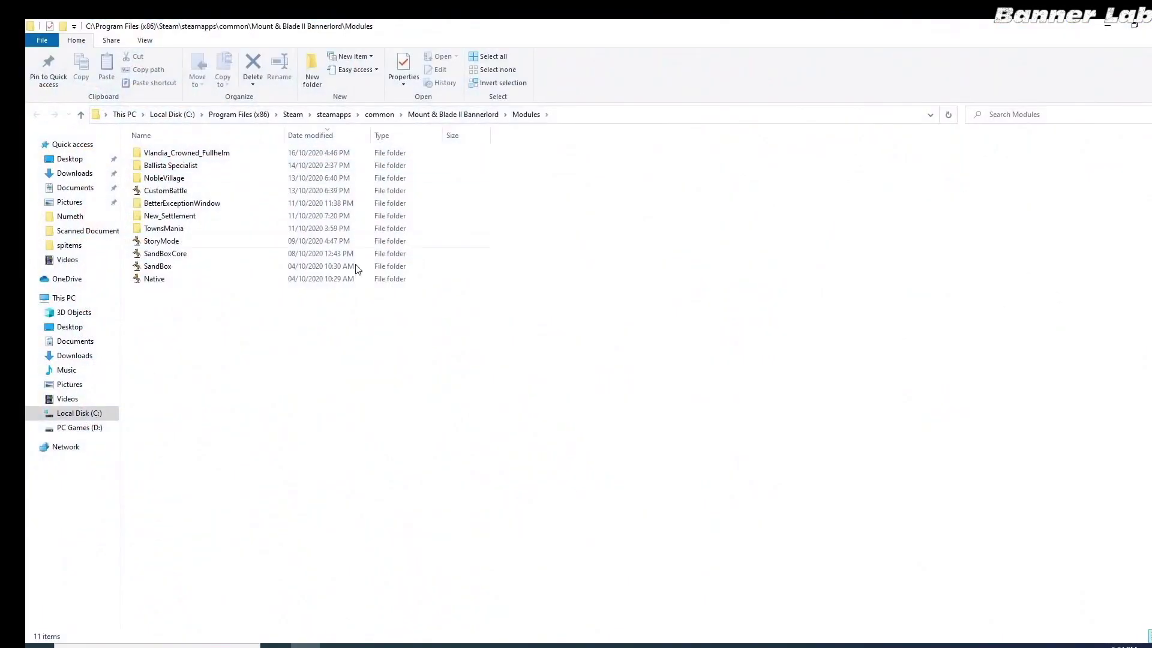
double_click(225, 155)
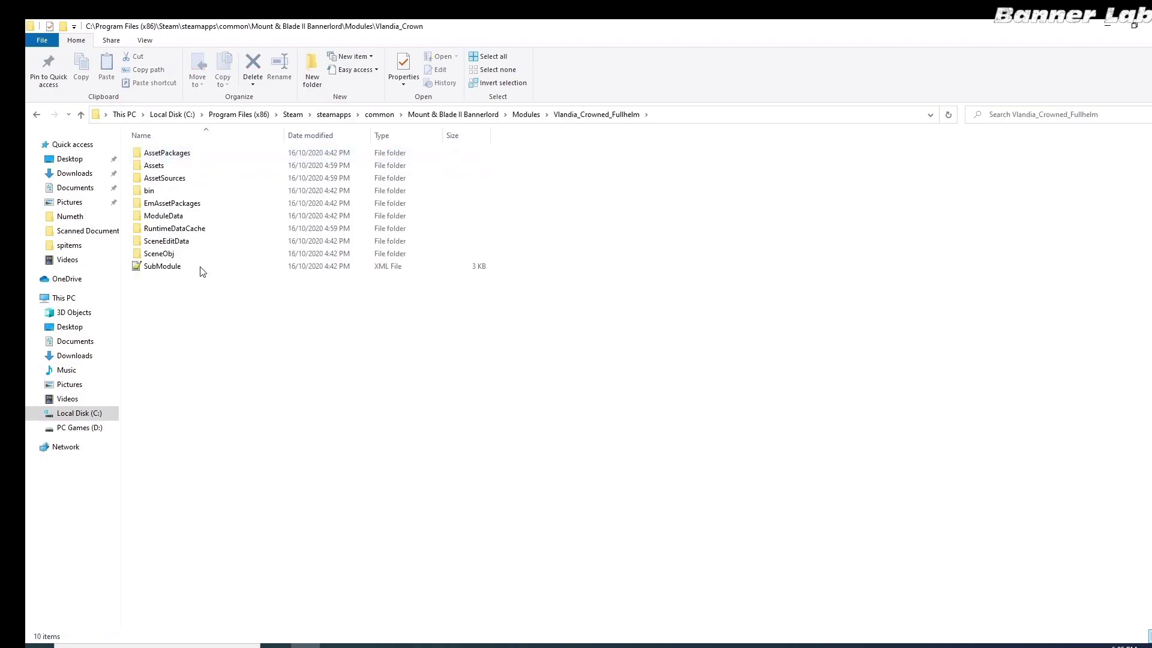
left_click(526, 114)
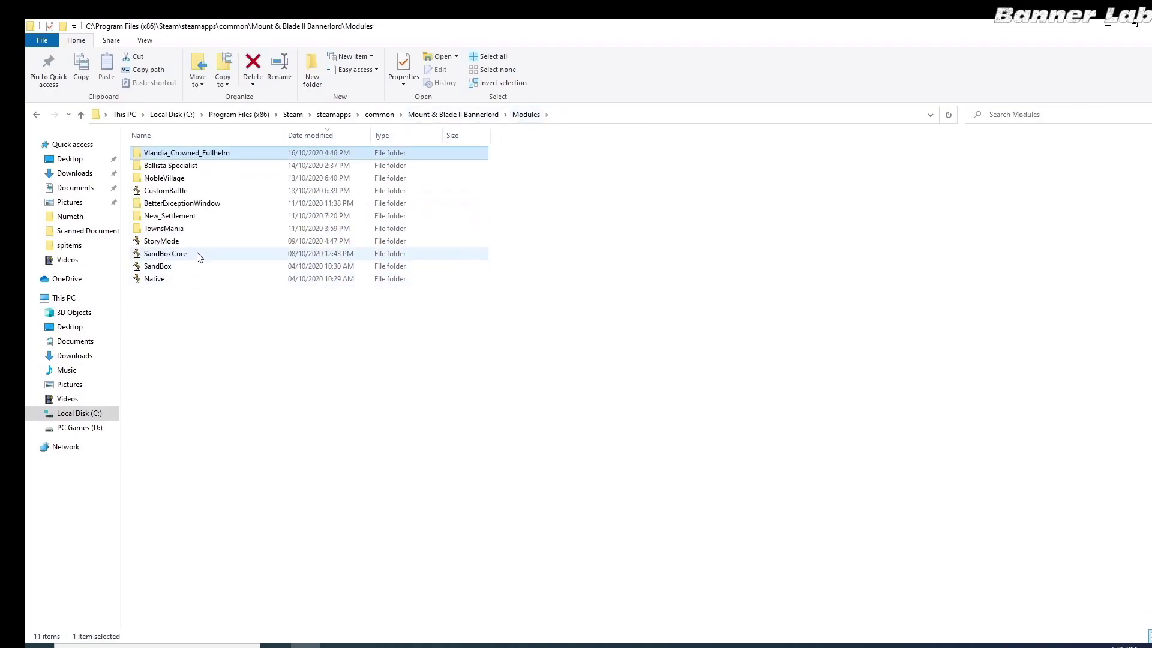
double_click(198, 254)
double_click(198, 178)
double_click(198, 168)
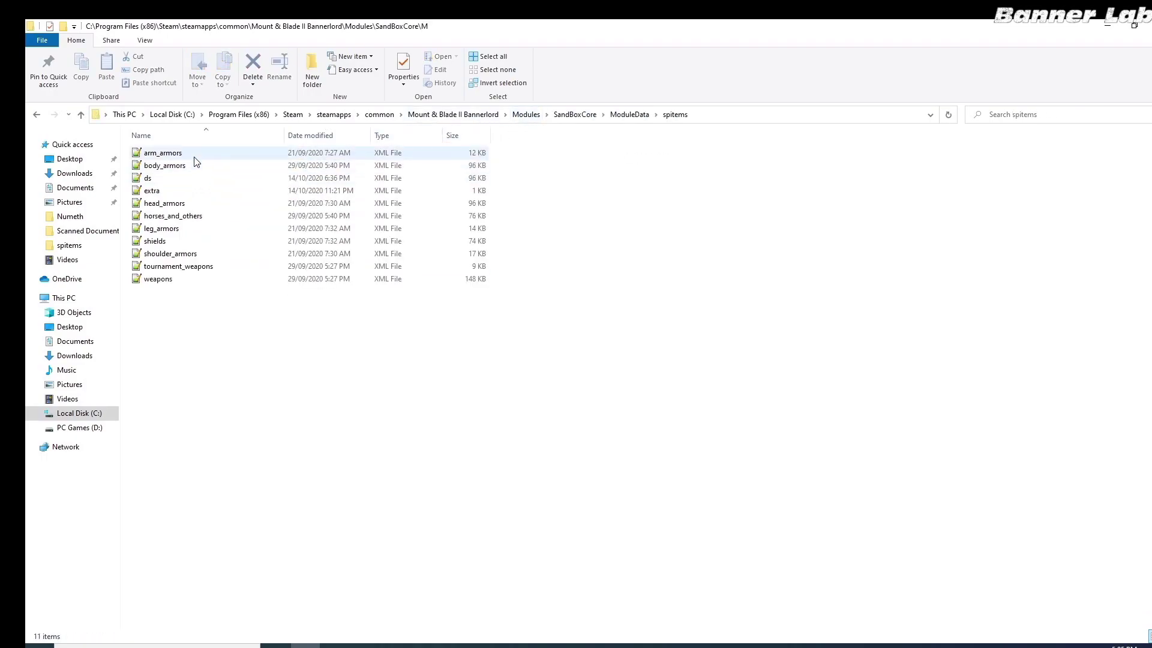
double_click(197, 199)
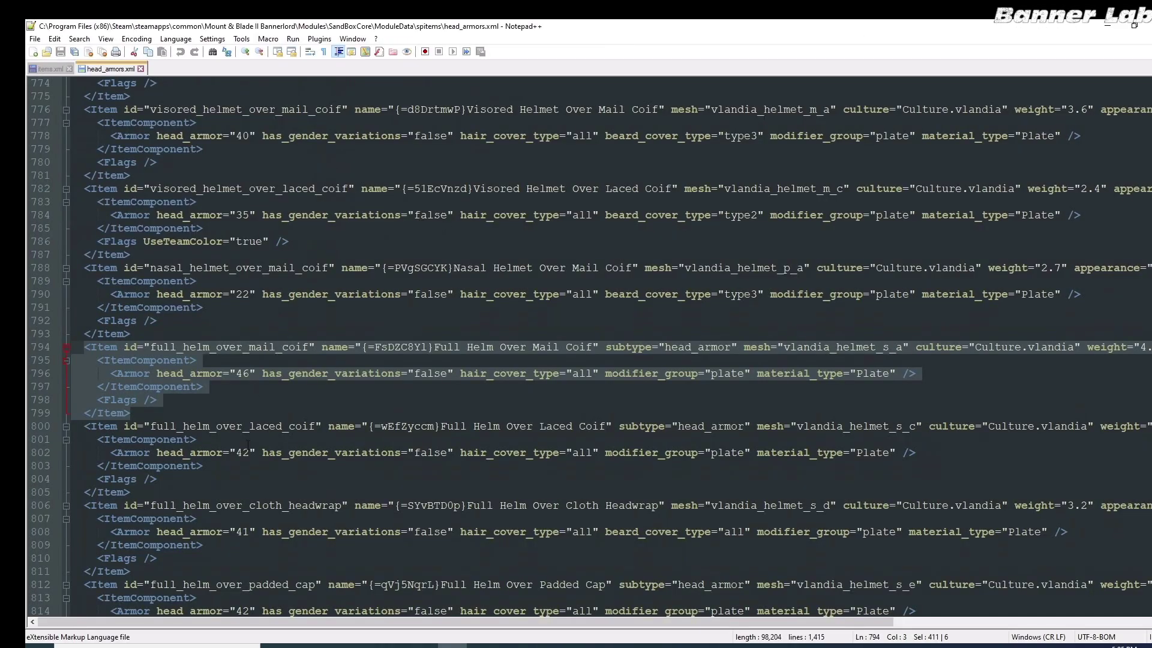
Copy the complete full_helm_over_mail_coif Item block from head_armors.xml.
left_click_drag(235, 413, 83, 348)
key("ctrl+c")
scroll(312, 560, "up", 2)
scroll(362, 540, "up", 4)
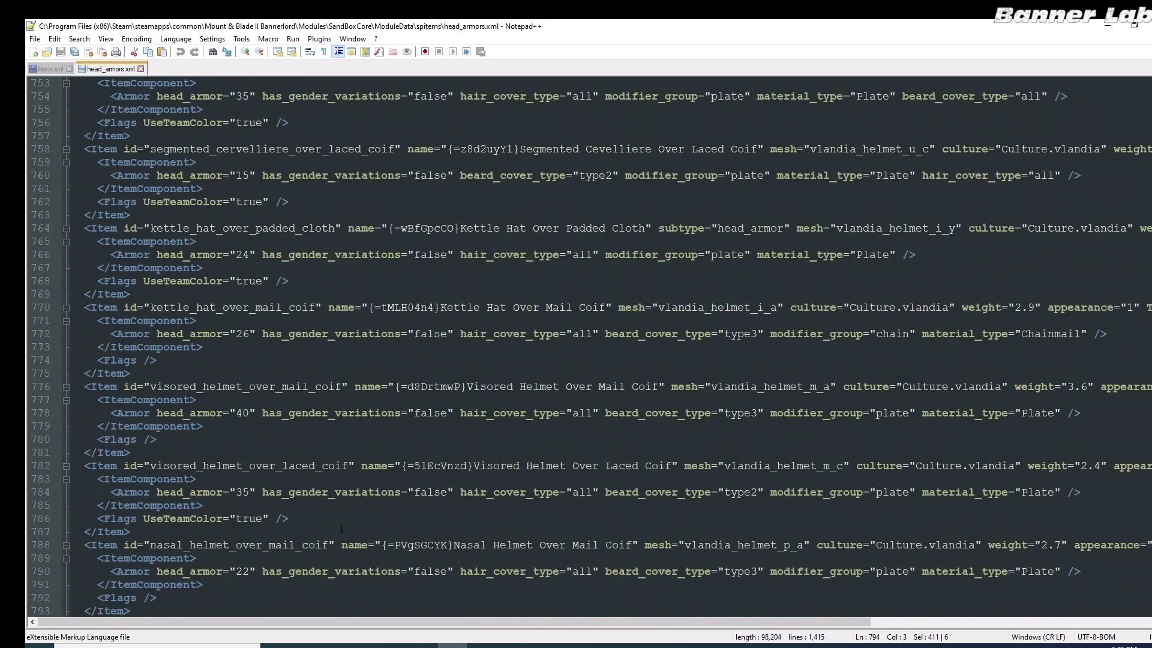
scroll(340, 539, "down", 3)
Open items.xml from the Vlandia_Crowned_Fullhelm module's ModuleData folder in Notepad++.
left_click(305, 645)
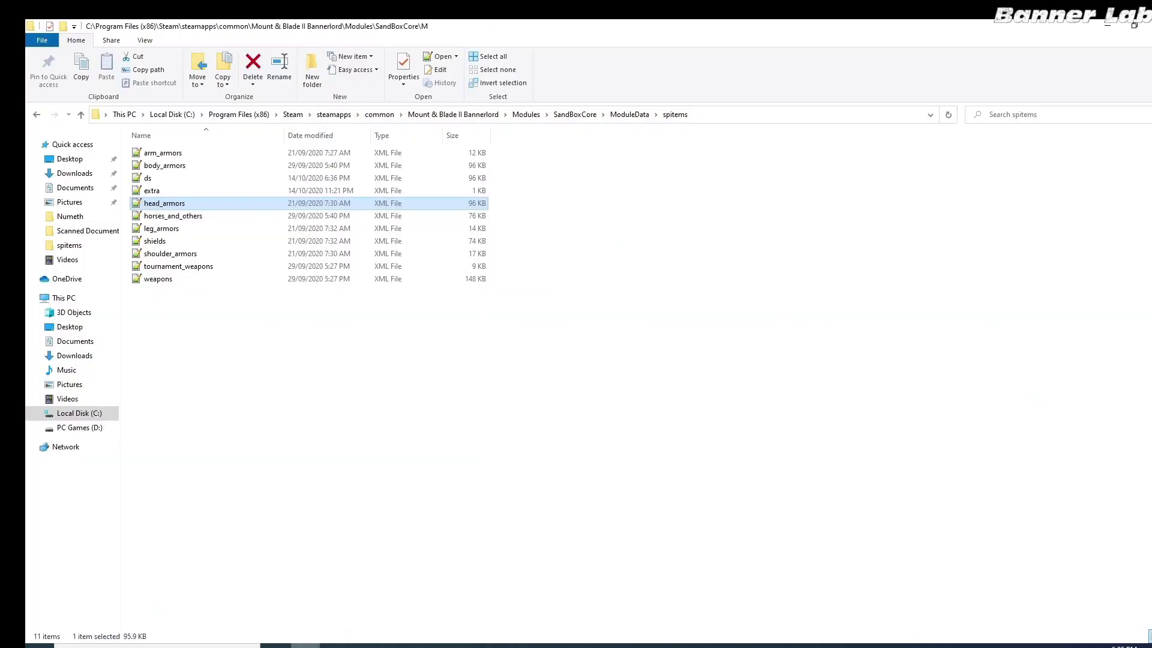
left_click(542, 114)
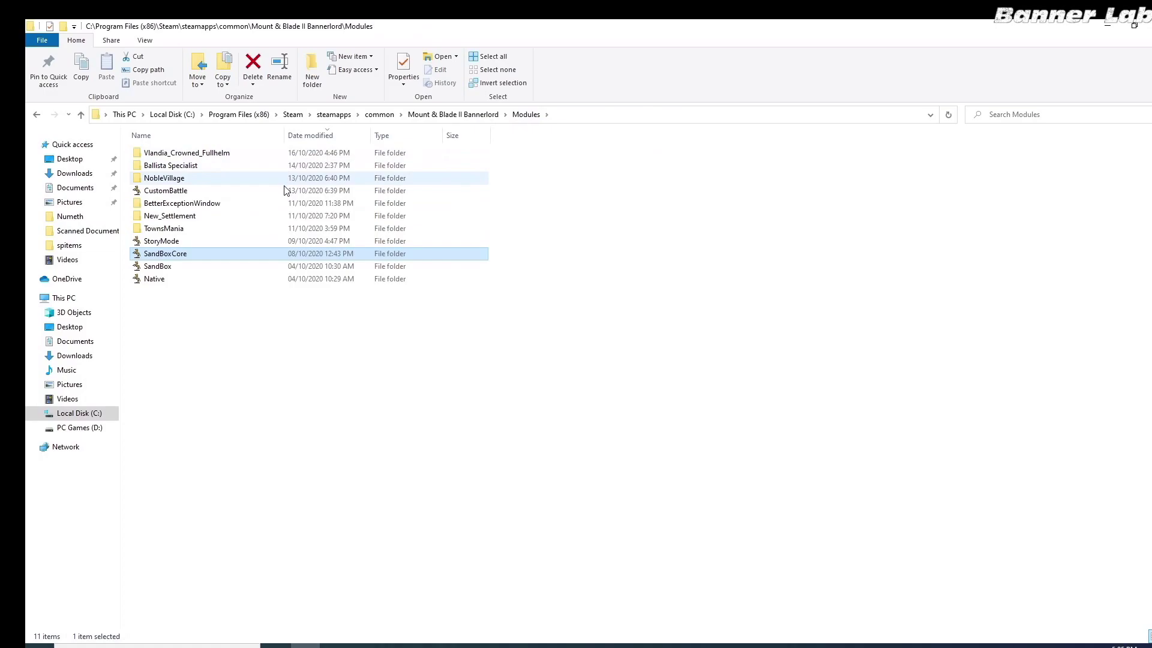
double_click(276, 159)
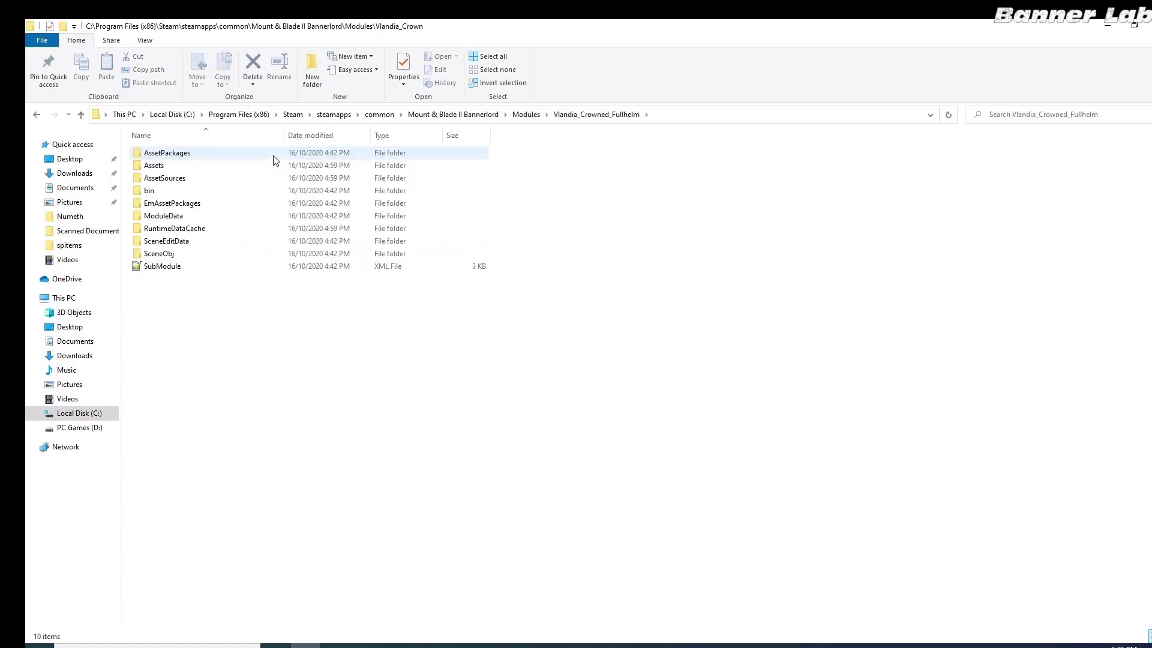
double_click(276, 216)
left_click(248, 230)
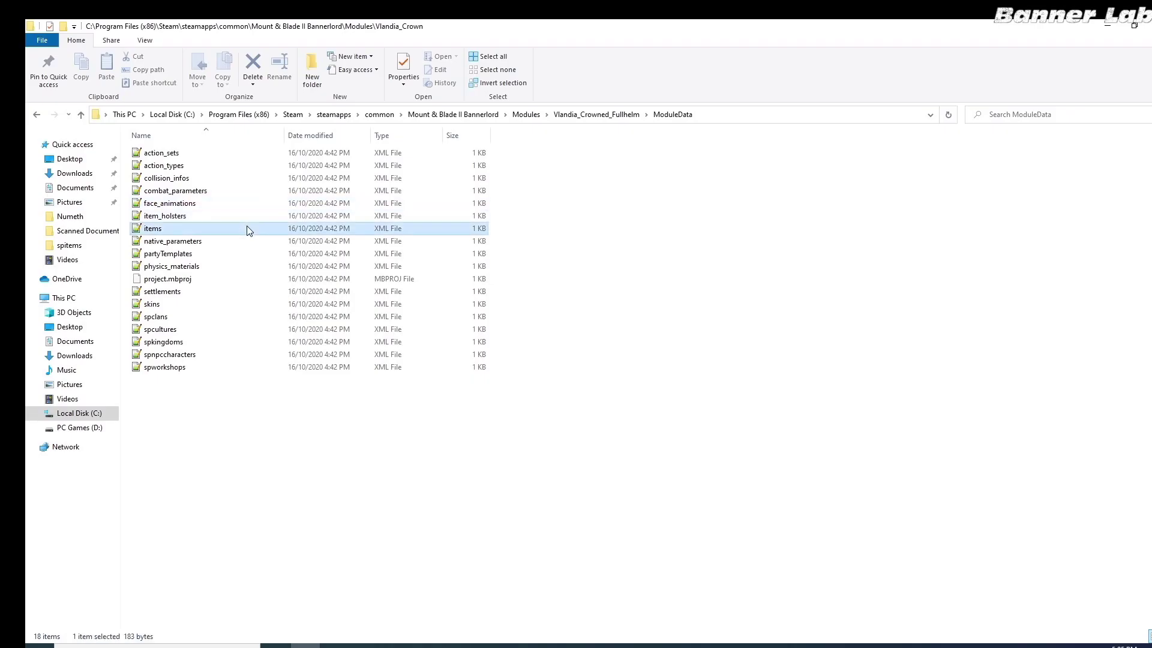
double_click(249, 230)
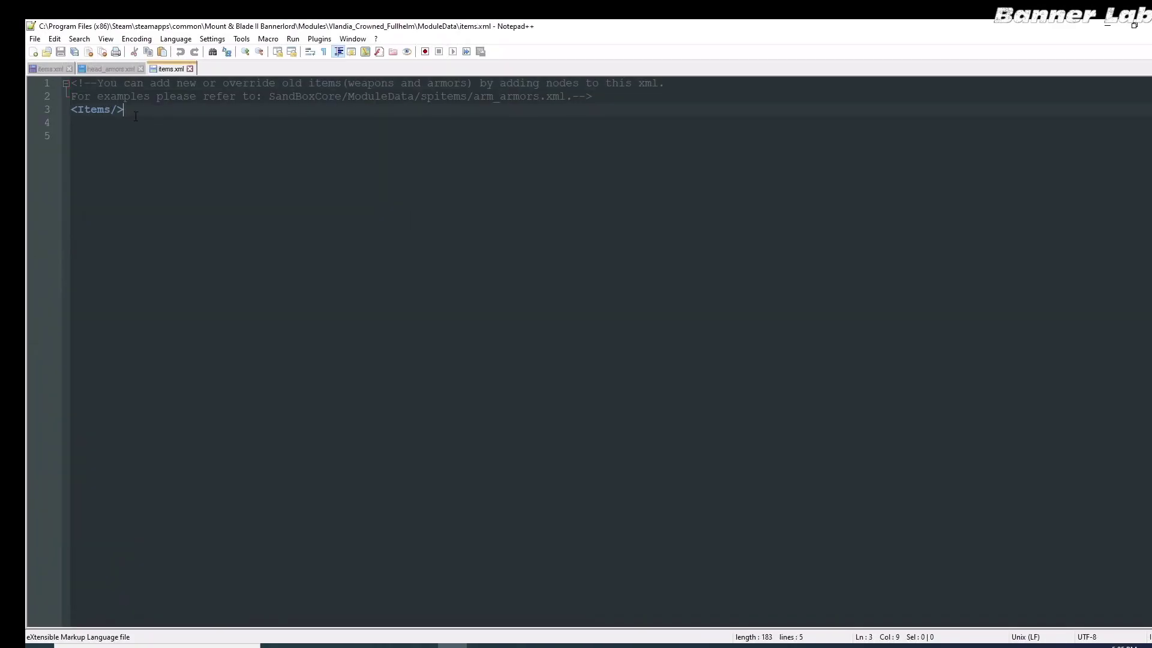
Paste the copied helm item between opening and closing Items tags and set its mesh to vlandia_helmet_s_e.
key("ctrl+v")
left_click(111, 109)
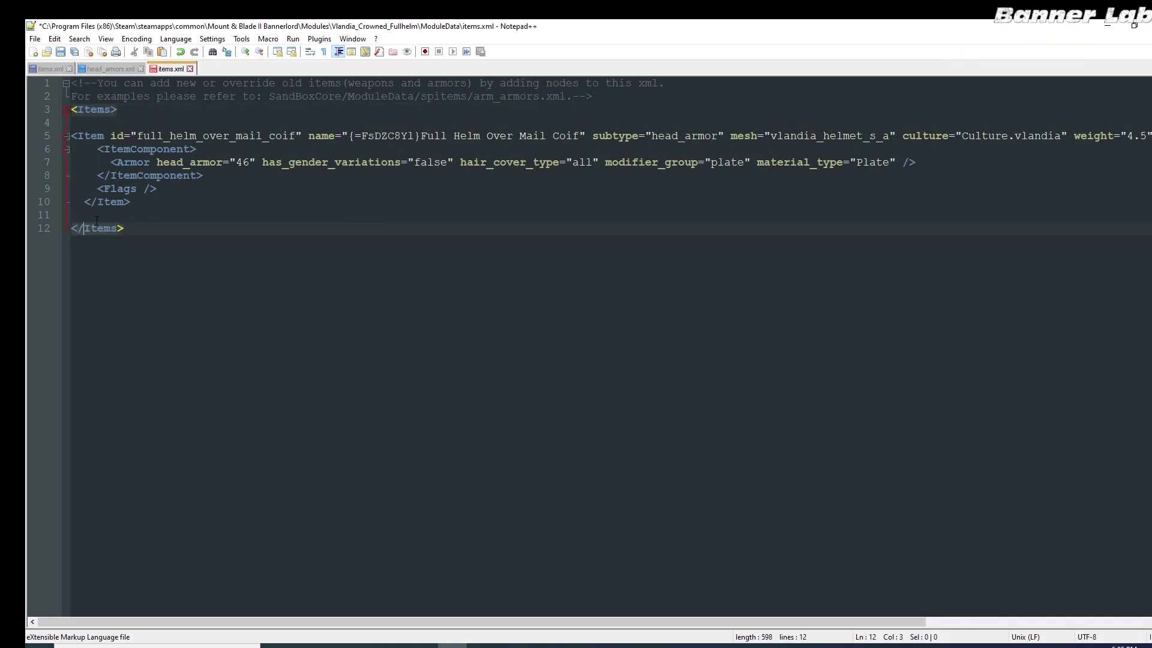
left_click(173, 198)
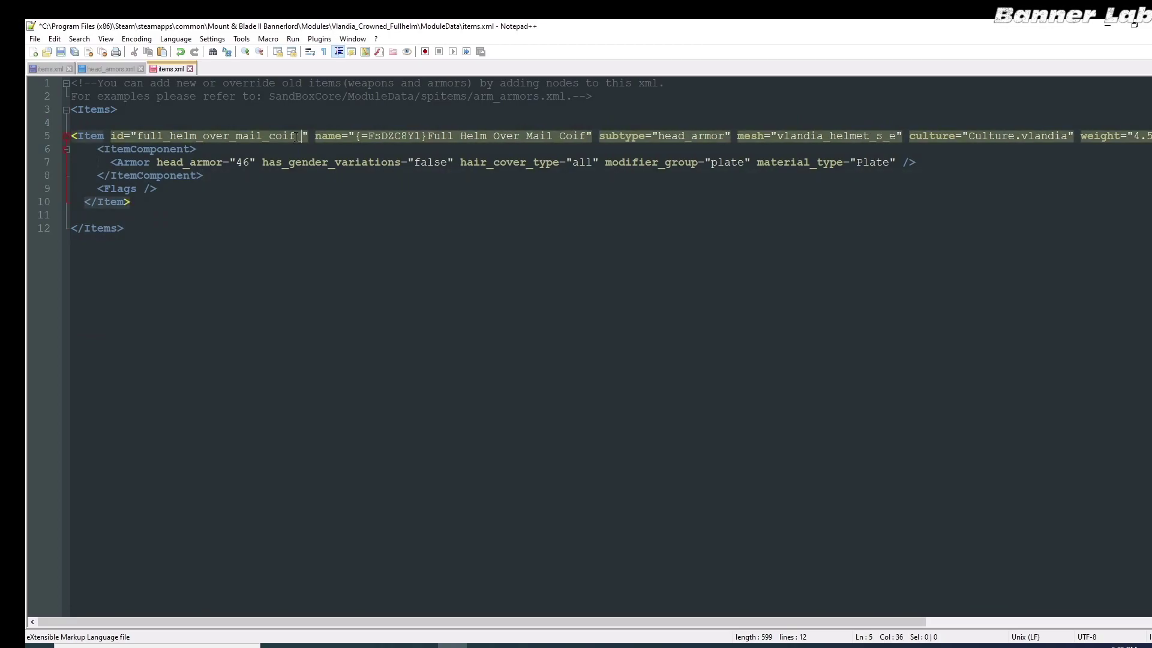
left_click_drag(593, 136, 368, 137)
left_click_drag(368, 136, 362, 136)
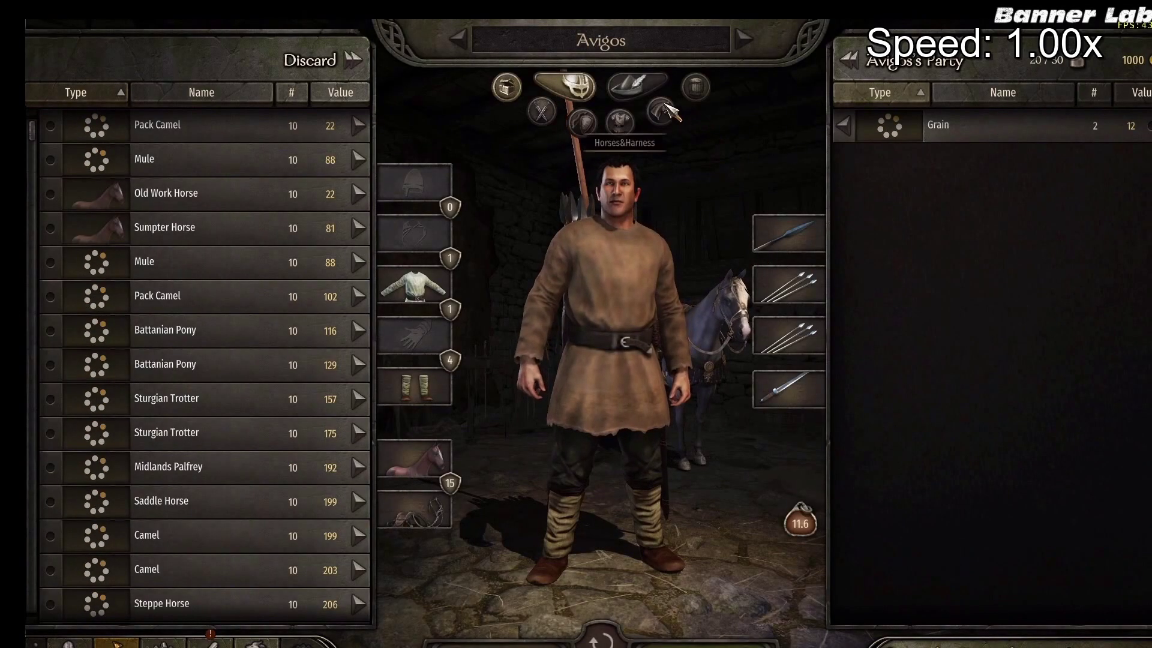
In Bannerlord's inventory, filter to armor sorted by name, equip the AAAA helmet and rotate the character.
left_click(619, 123)
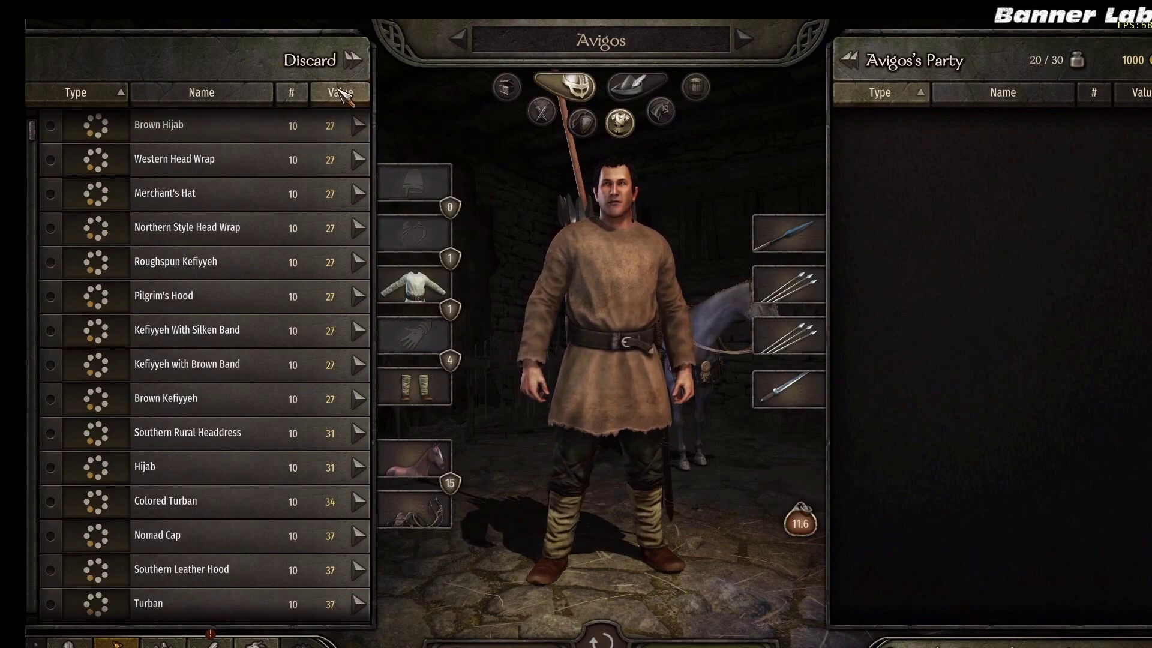
left_click(240, 96)
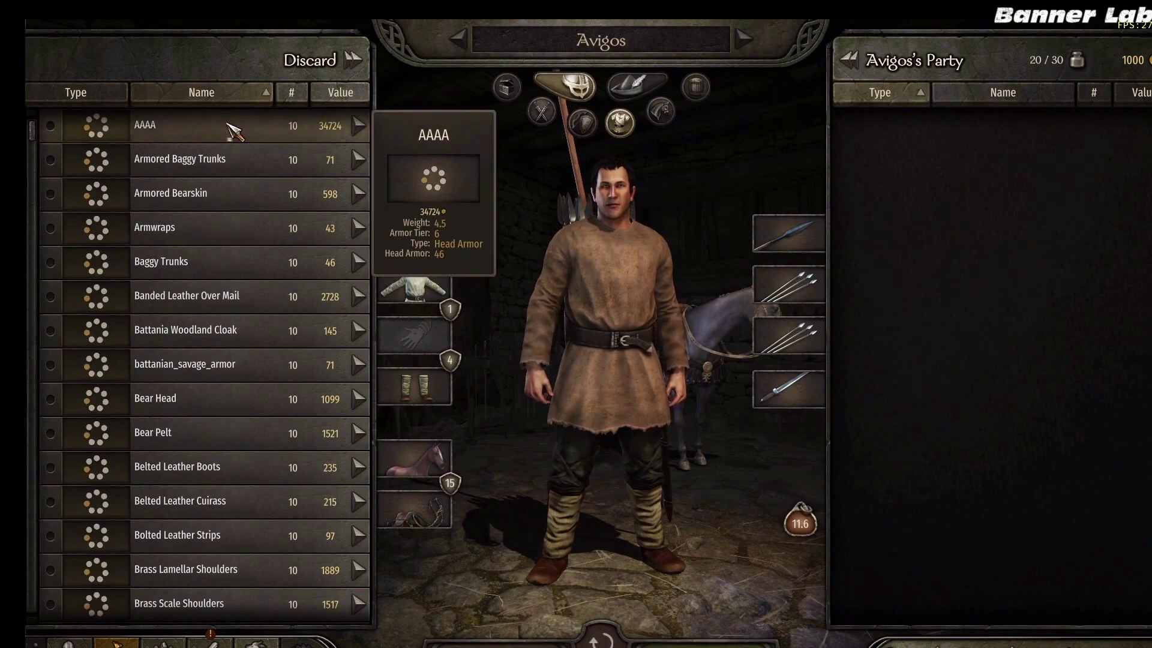
left_click_drag(237, 126, 411, 166)
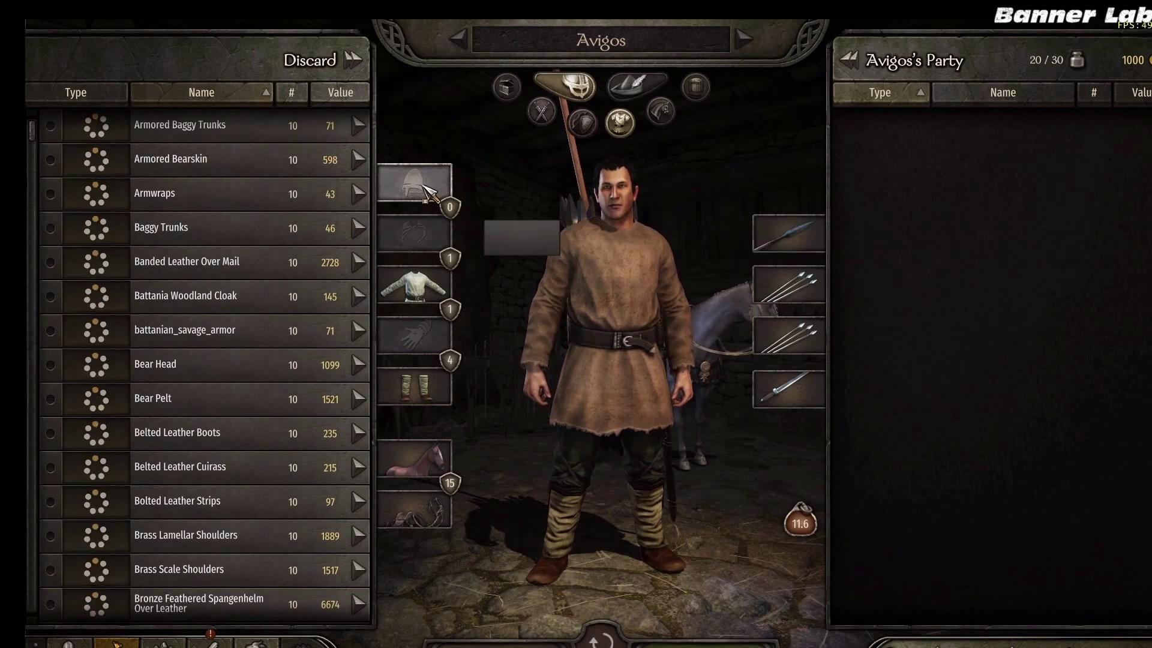
left_click_drag(718, 330, 507, 304)
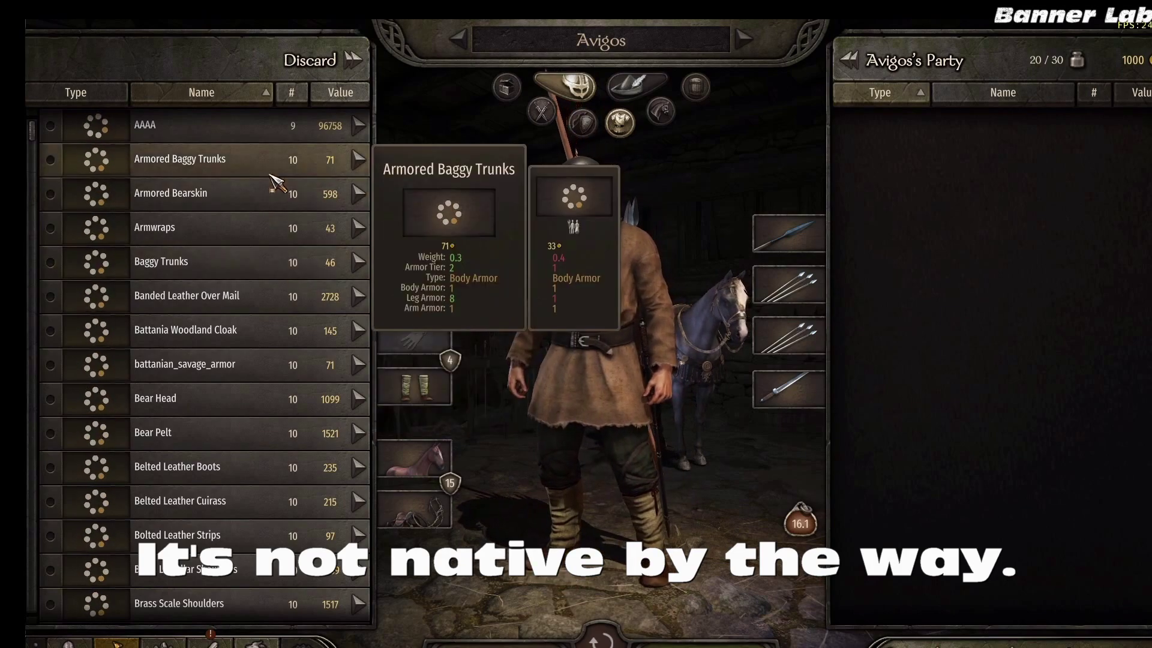
Sort the armor by highest value, try on the Northern Lamellar Over Hauberk and replace it with the Lamellar With Scale Skirt.
left_click(327, 96)
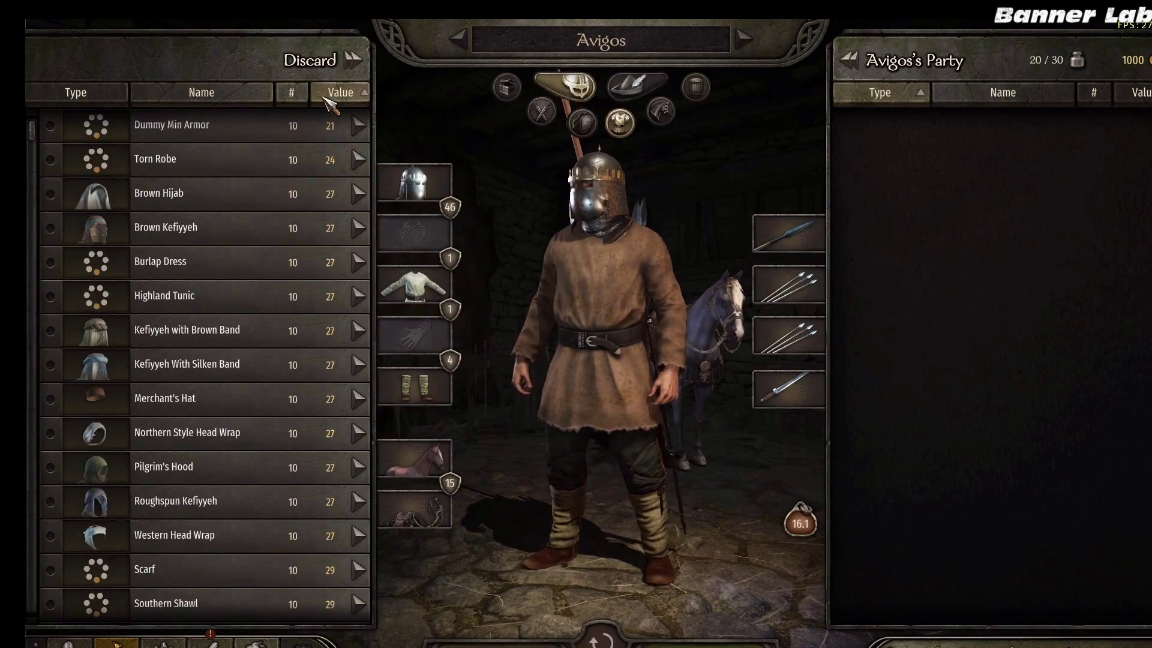
left_click(346, 93)
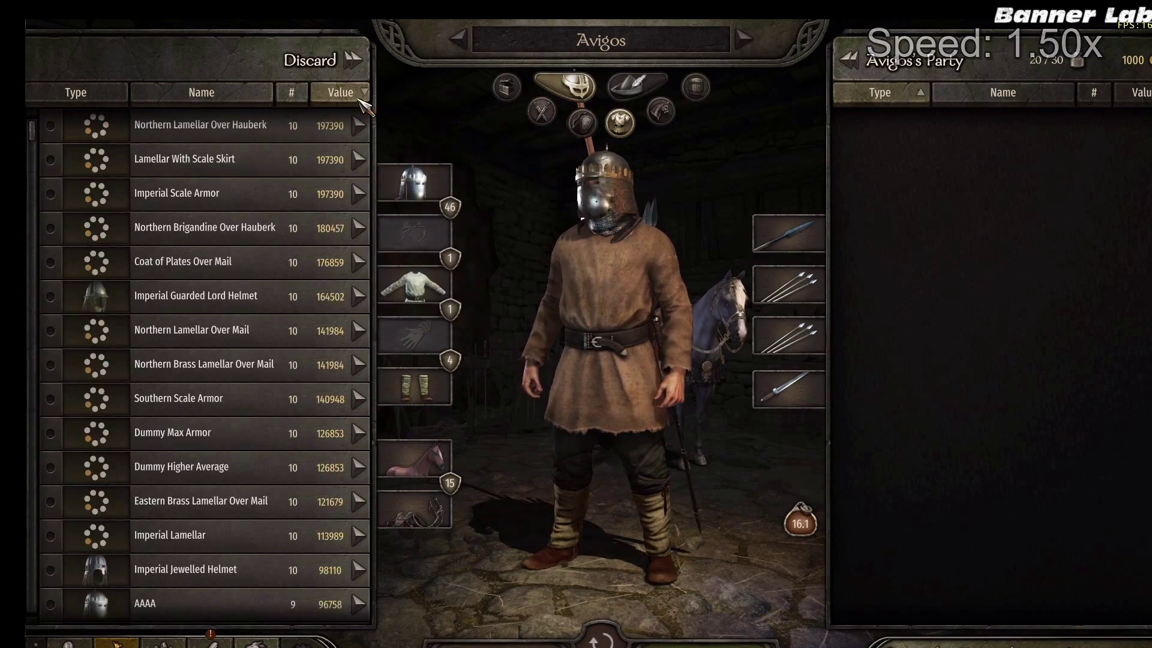
left_click_drag(408, 280, 411, 281)
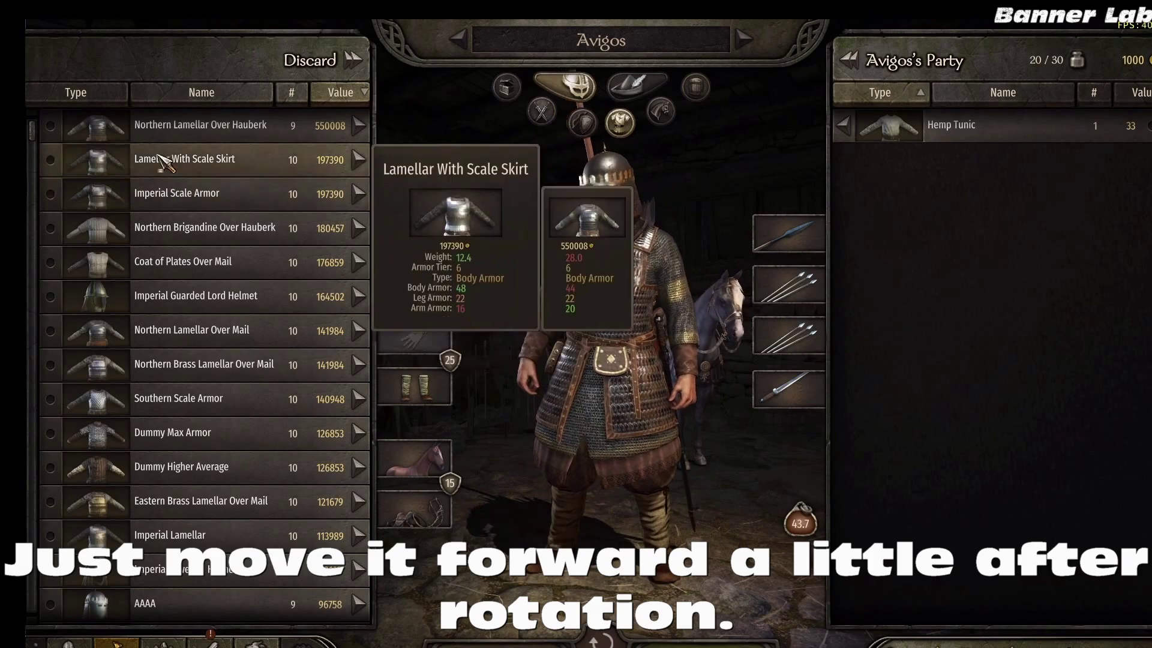
left_click_drag(144, 161, 421, 290)
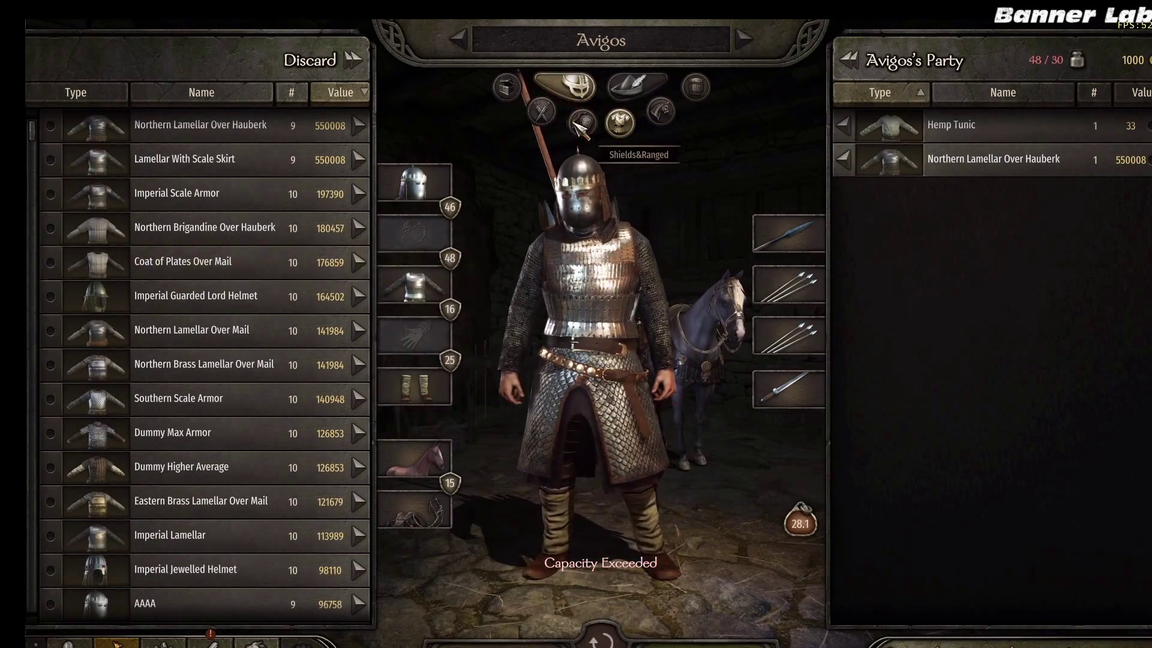
Sort the armor by name and try on the Full Helm Over Mail Coif and Full Helm Over Arming Coif.
left_click(200, 92)
key("super")
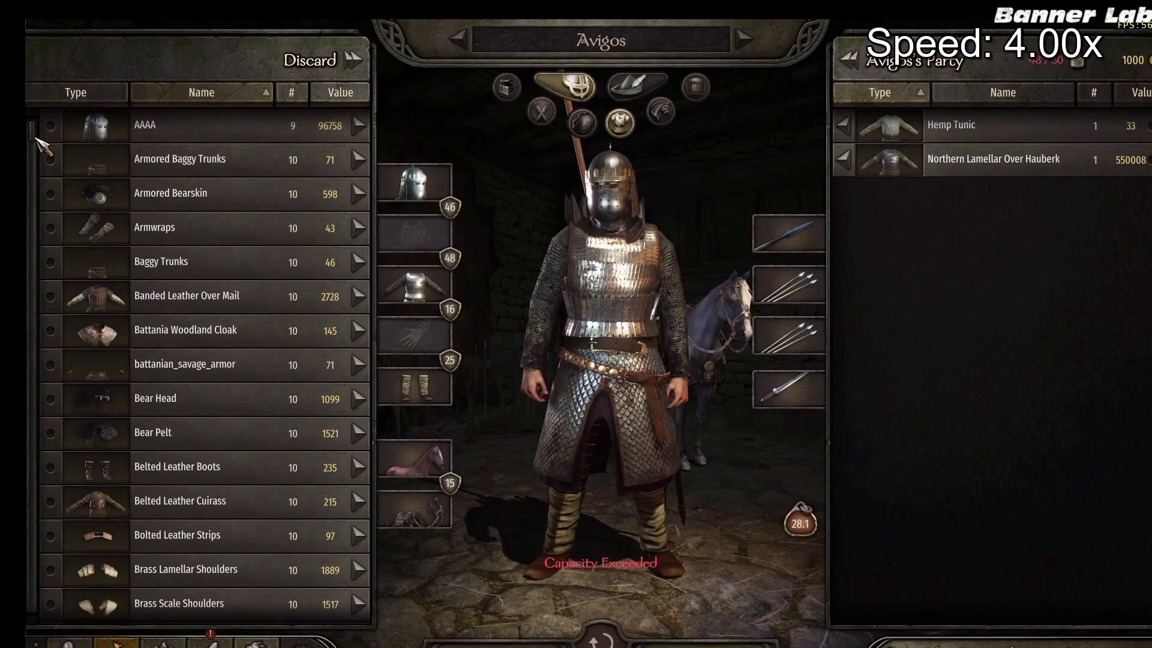
scroll(48, 206, "down", 15)
left_click_drag(41, 200, 42, 225)
left_click_drag(180, 366, 414, 183)
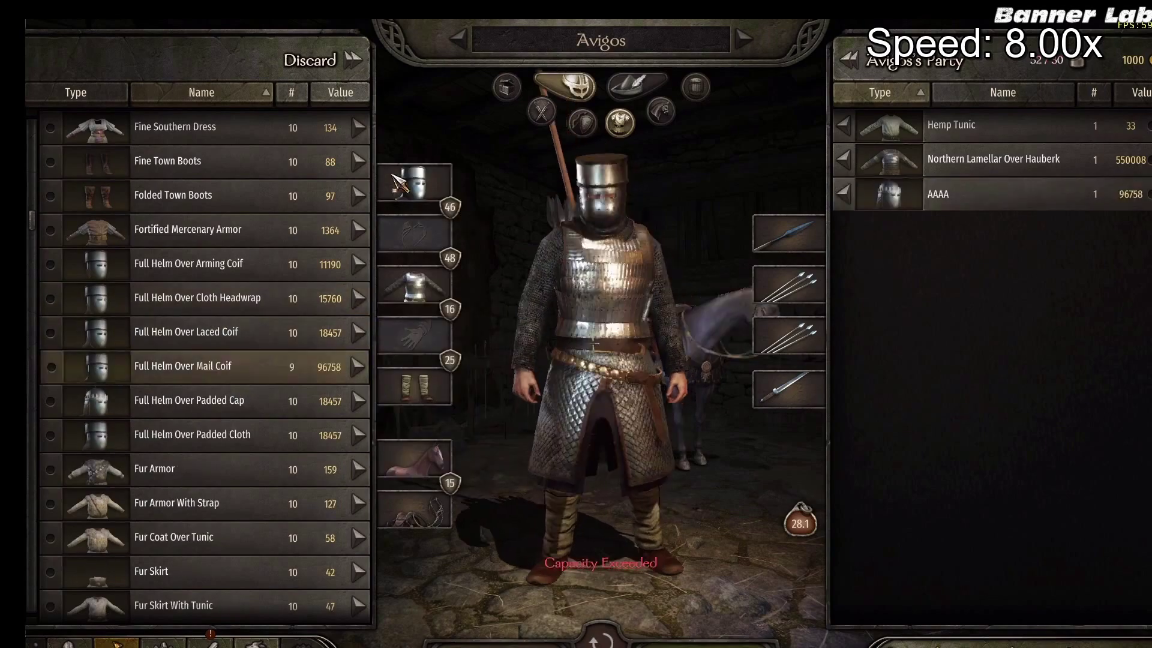
left_click_drag(180, 264, 414, 183)
left_click_drag(180, 366, 414, 183)
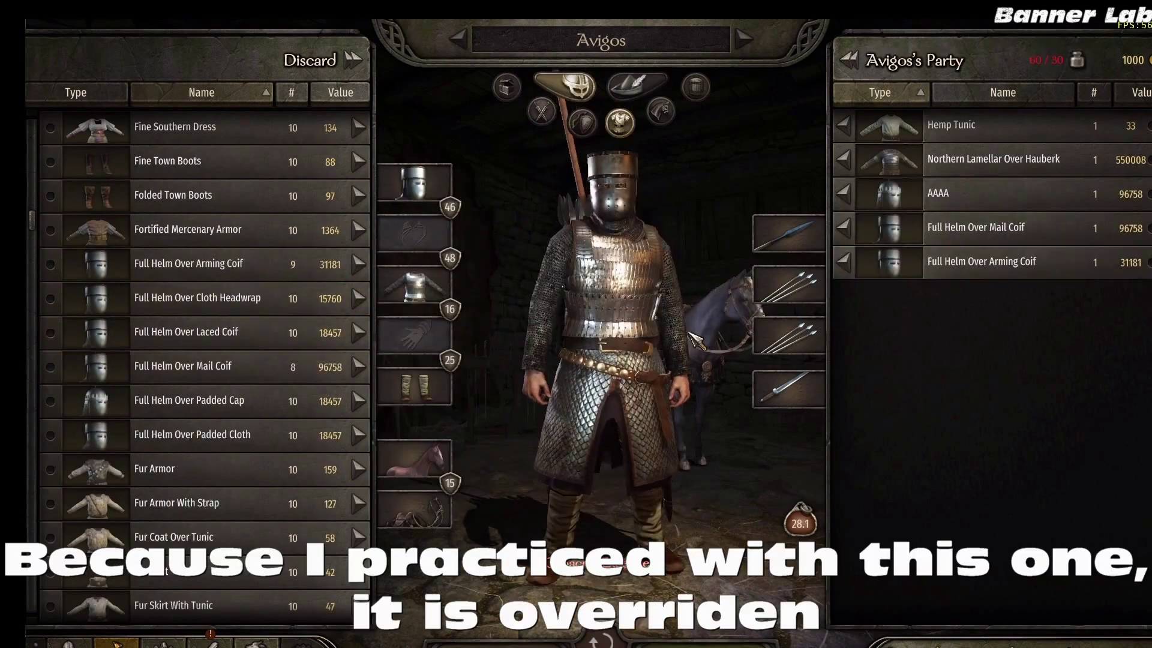
Try the Padded Cloth and Mail Coif full helms, equip the Full Helm Over Padded Cap and open its enlarged preview.
left_click_drag(192, 434, 412, 183)
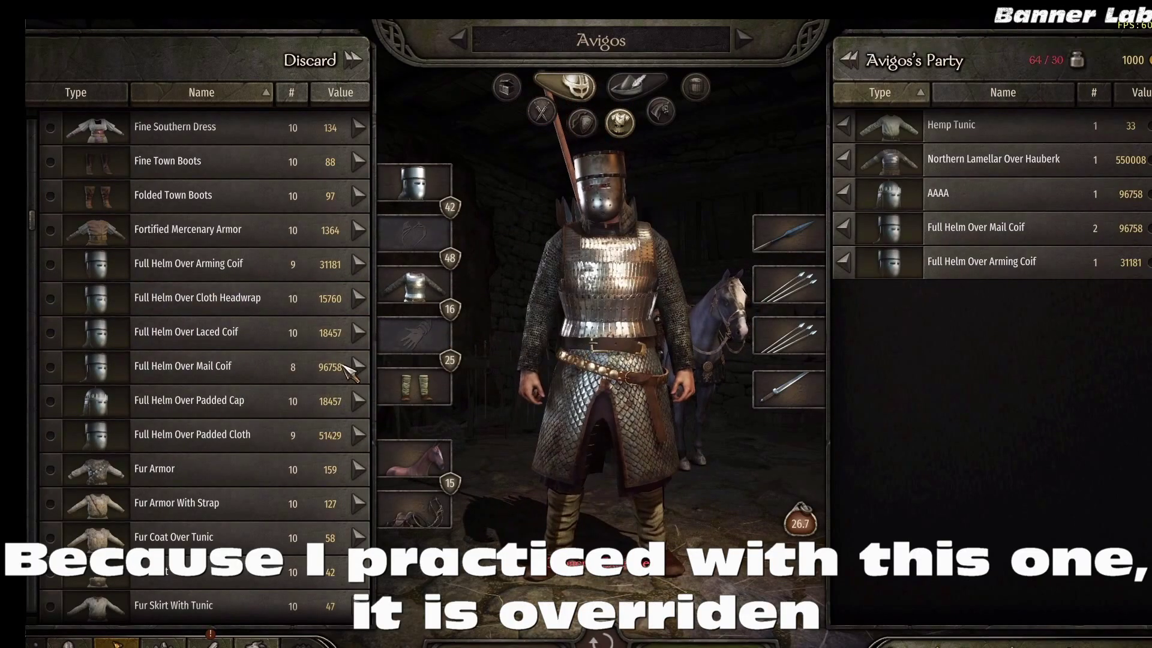
left_click_drag(348, 369, 423, 192)
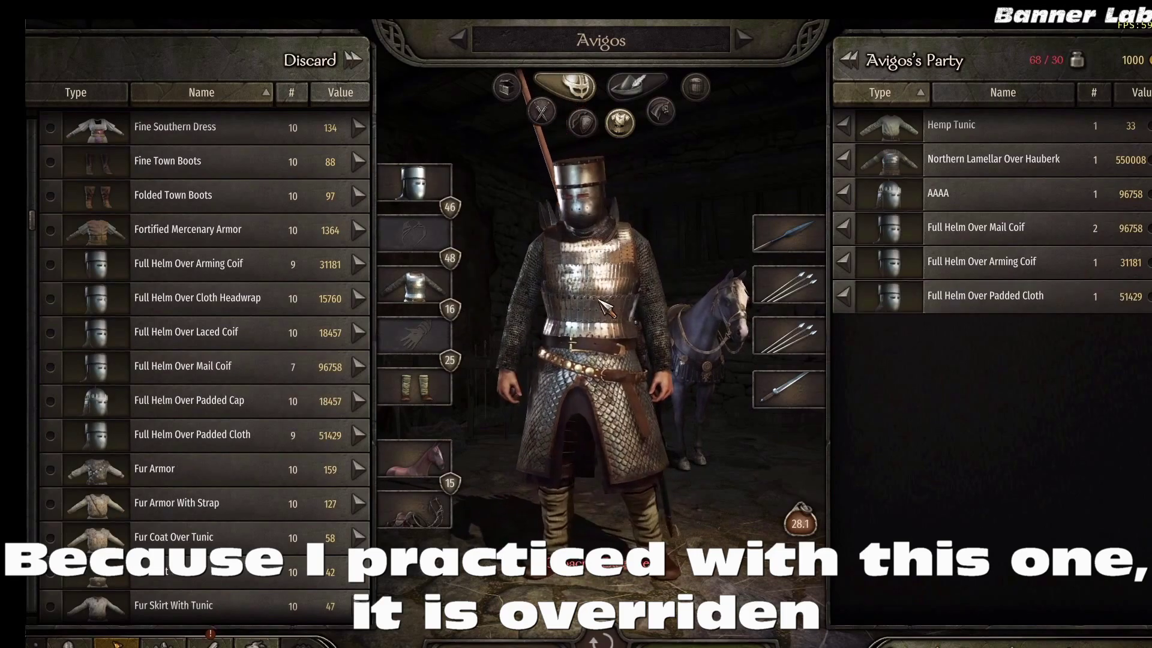
left_click_drag(183, 395, 415, 187)
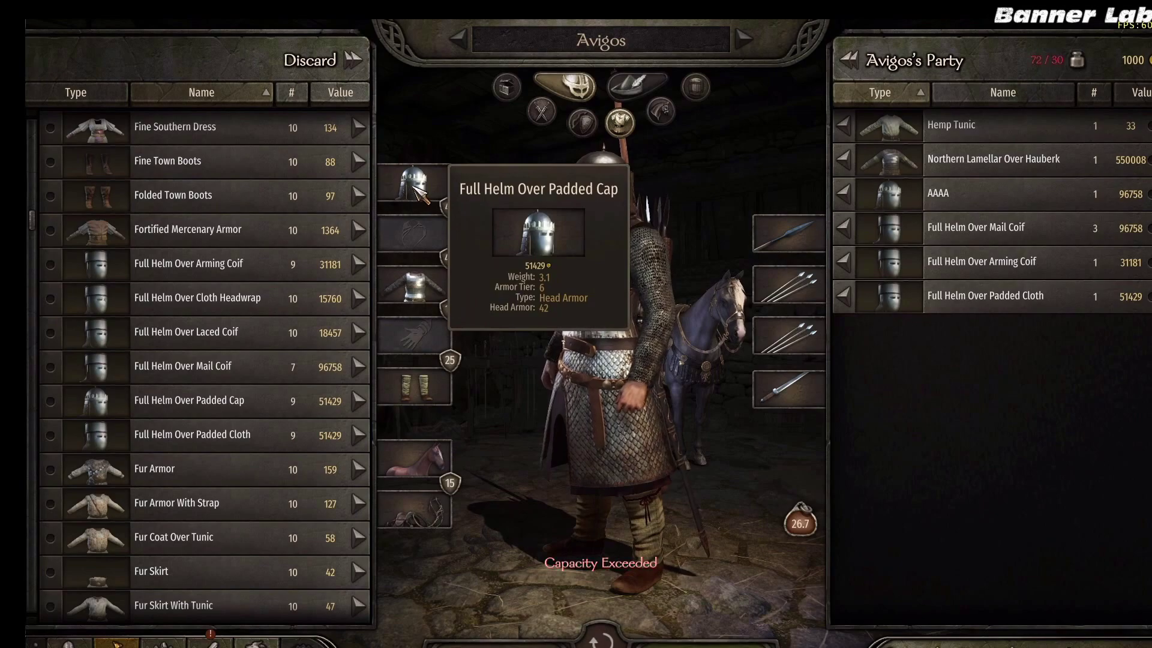
left_click(412, 219)
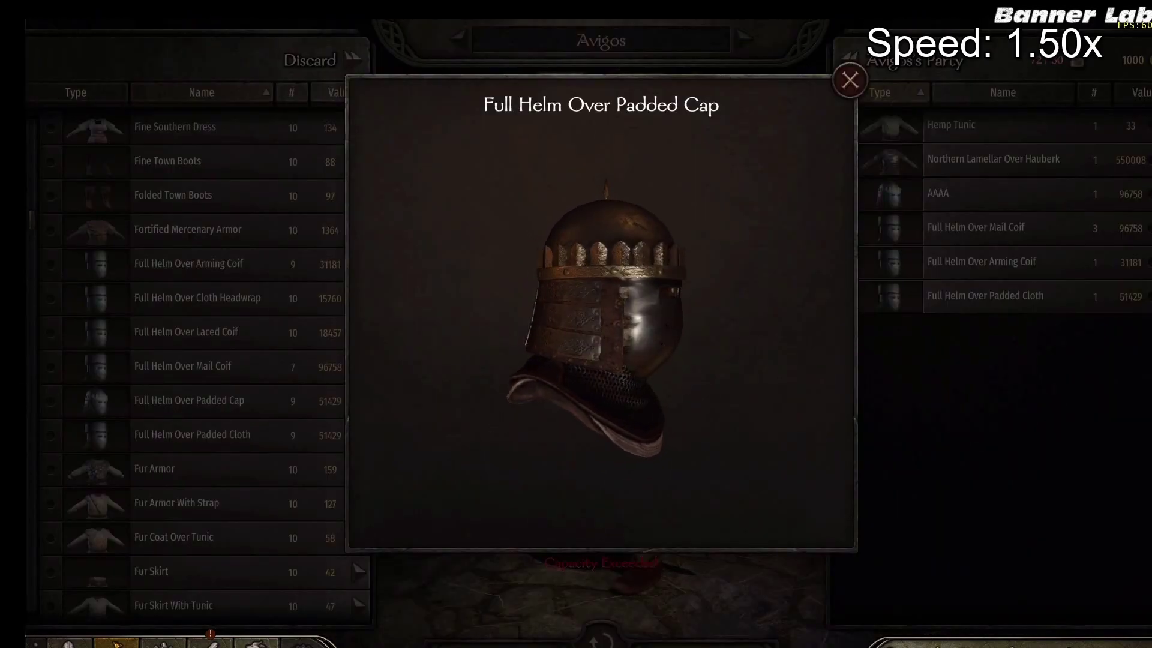